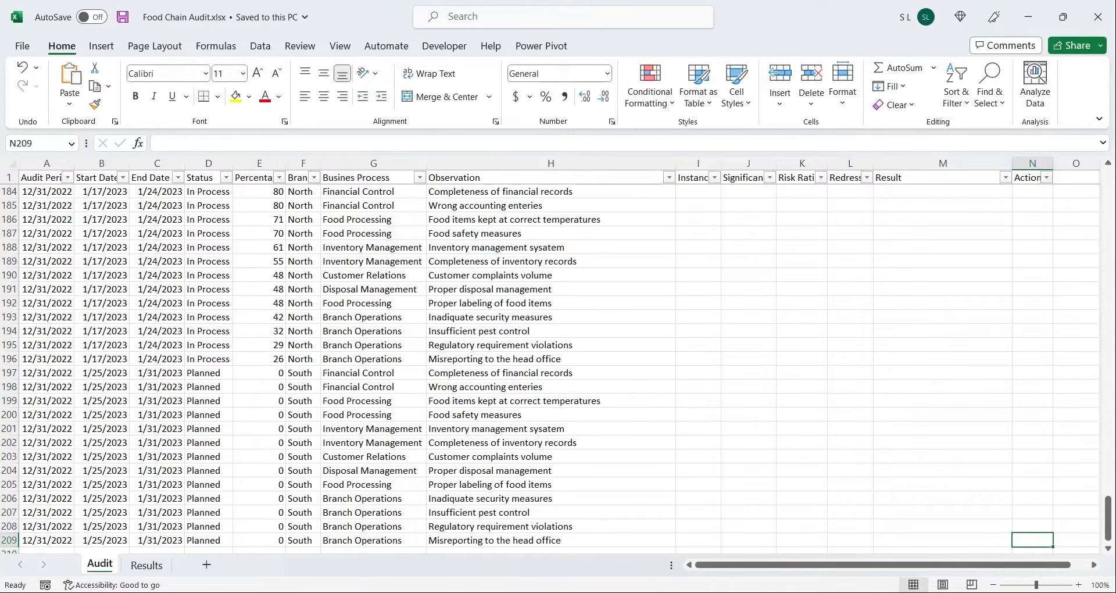
# Examine the Audit sheet's columns, including audit period, dates, branch, business process, observation, instances, significance, risk rating, redressal, result and action
pyautogui.moveTo(1108, 517); pyautogui.dragTo(1108, 192)
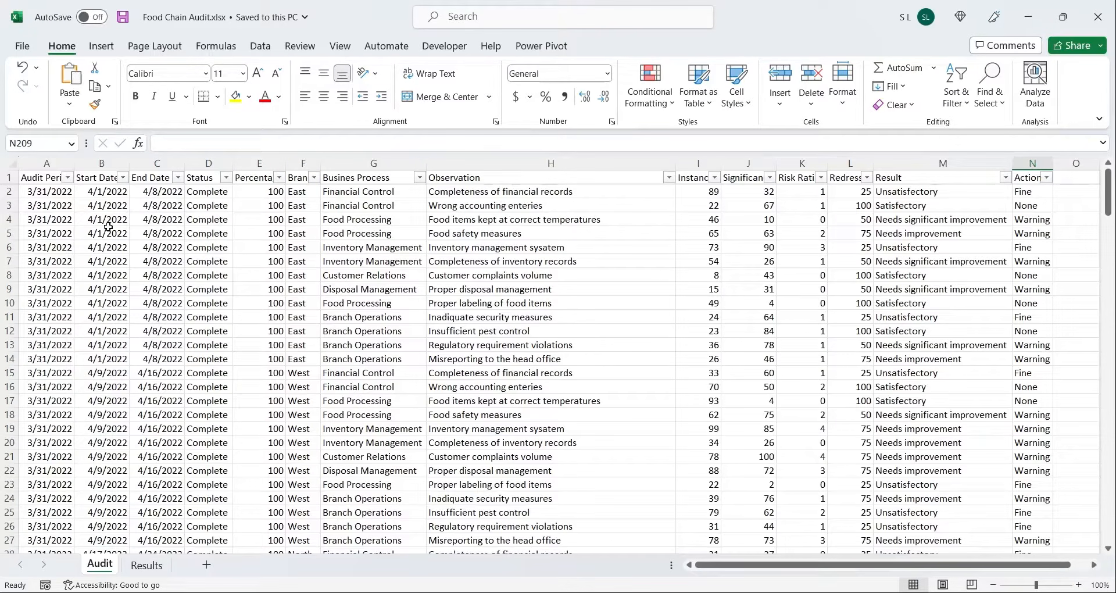
pyautogui.click(46, 162)
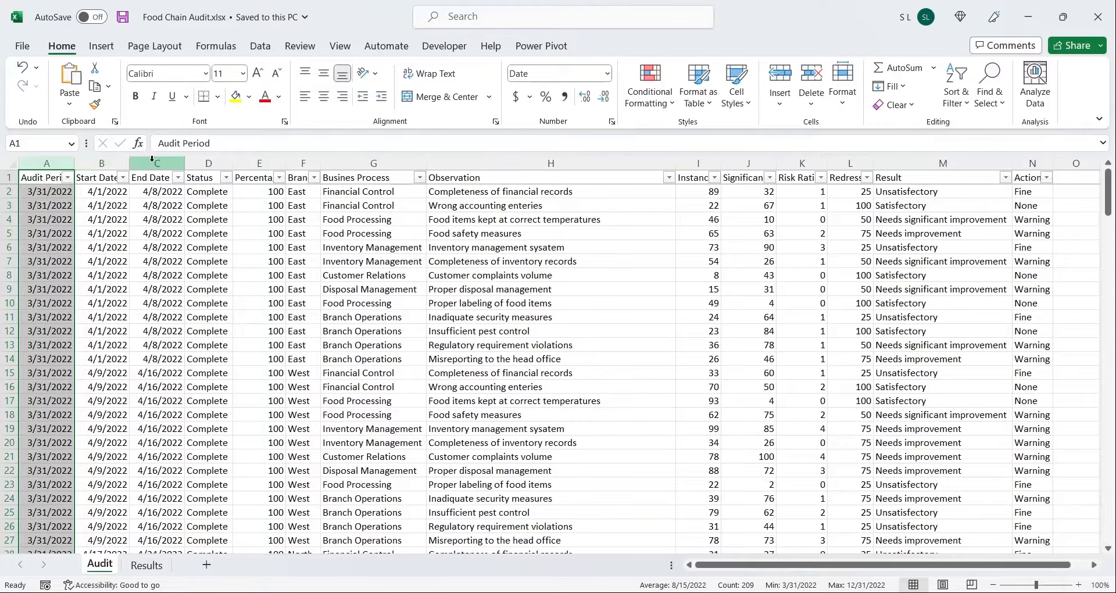
pyautogui.moveTo(156, 163); pyautogui.dragTo(110, 156)
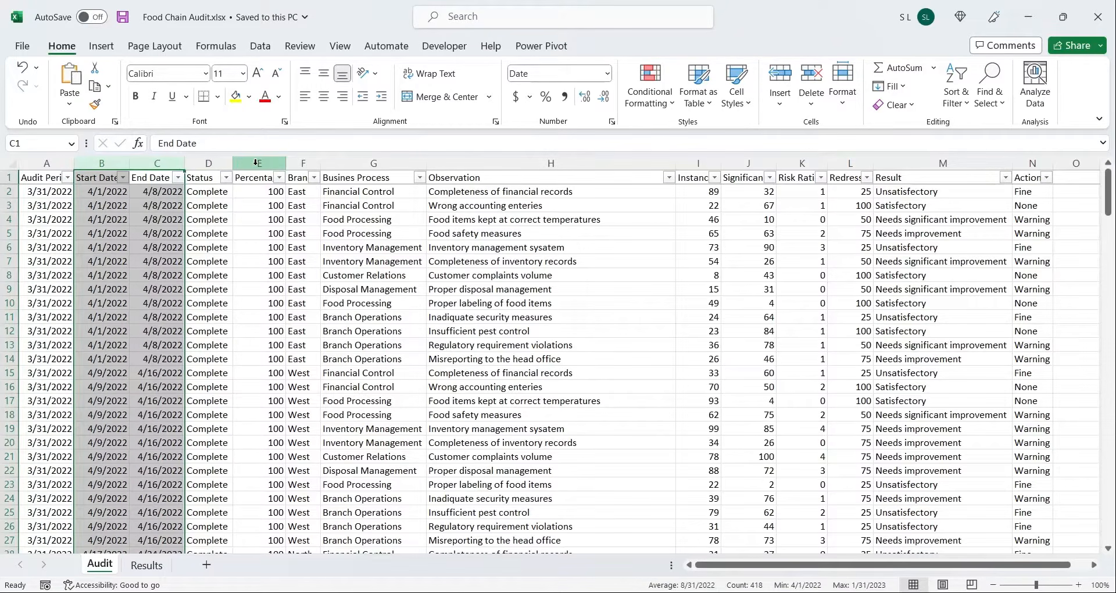
pyautogui.click(305, 157)
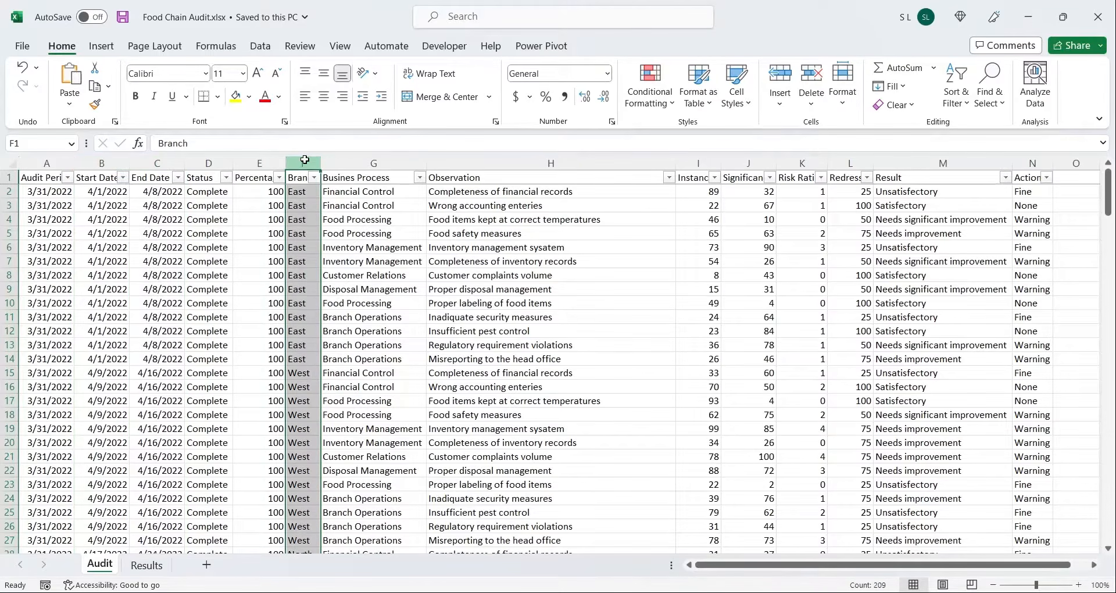
pyautogui.click(393, 159)
pyautogui.click(507, 161)
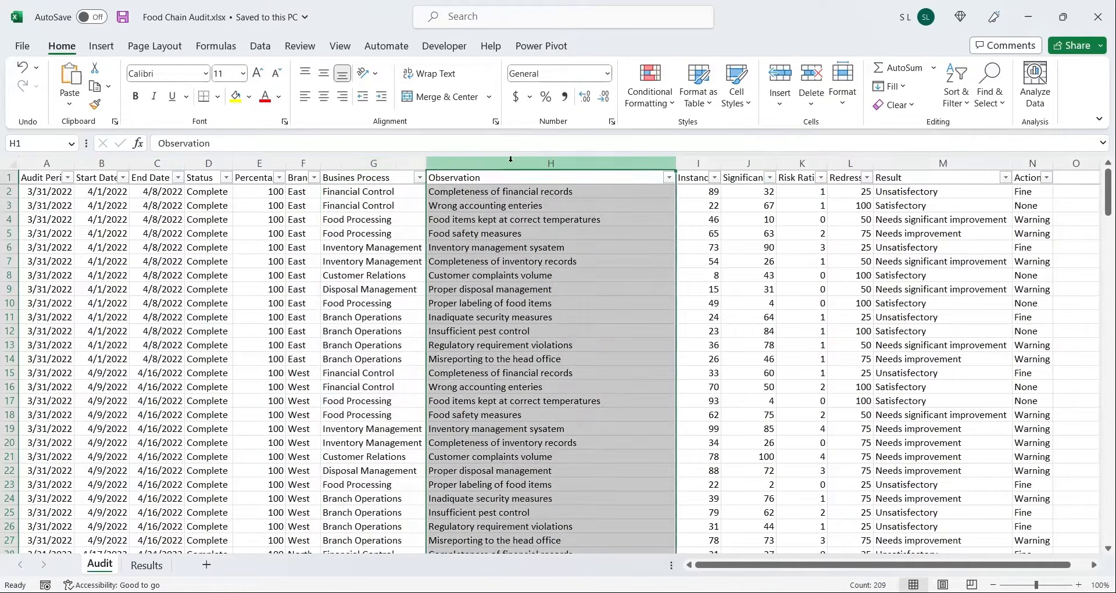
pyautogui.click(706, 165)
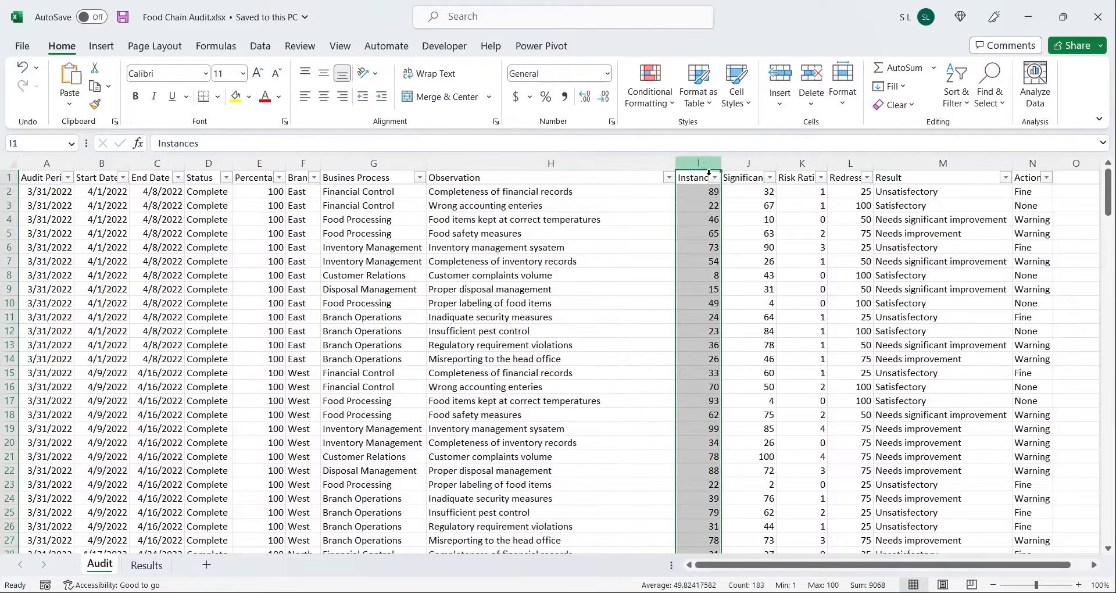
pyautogui.click(755, 162)
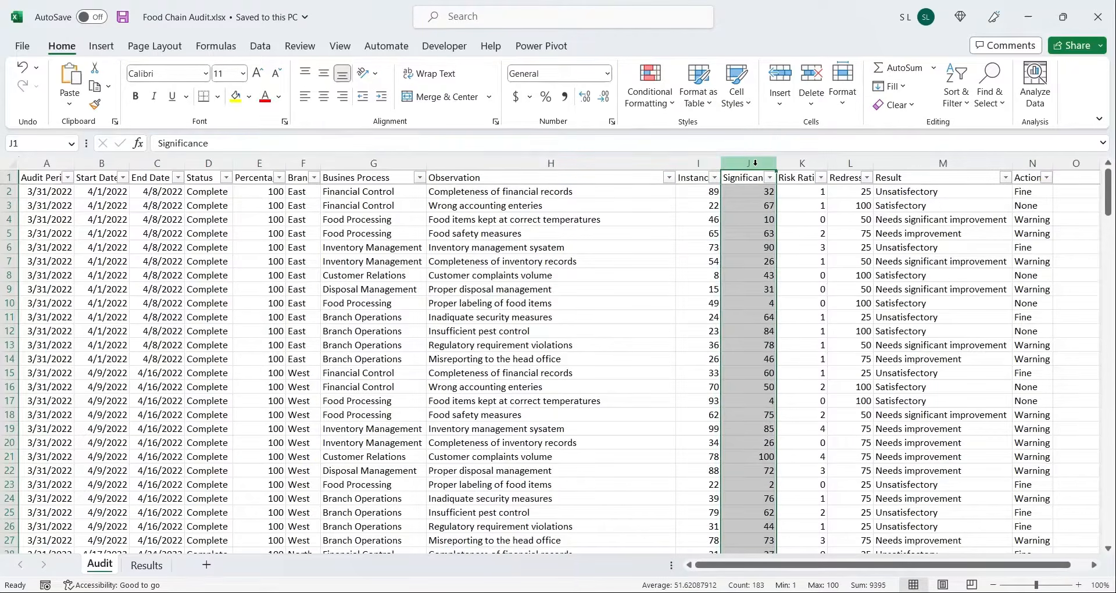
pyautogui.click(802, 163)
pyautogui.click(861, 164)
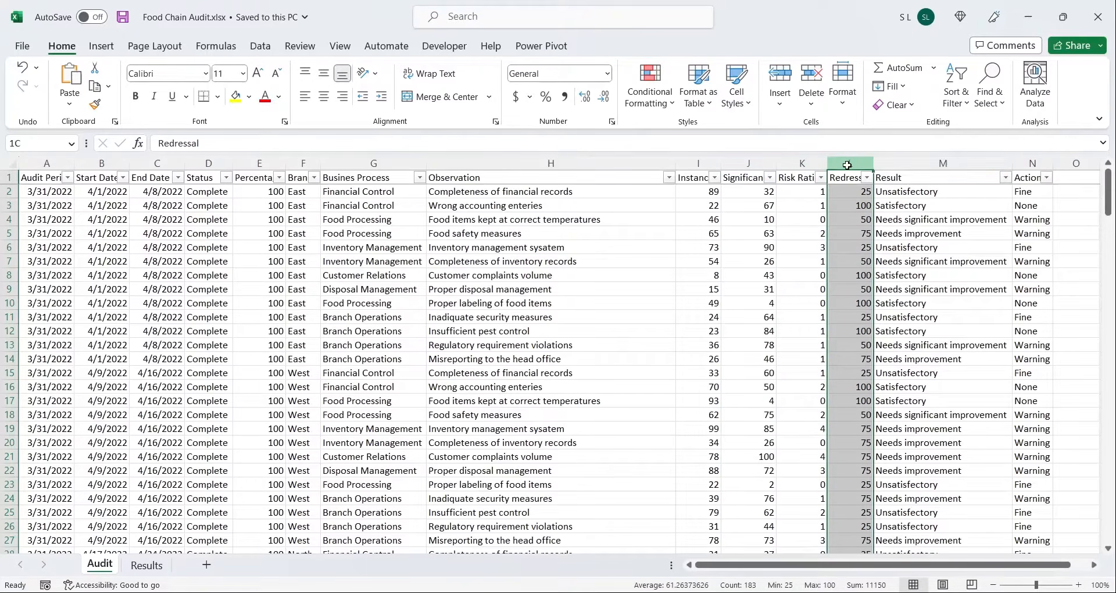
pyautogui.click(906, 165)
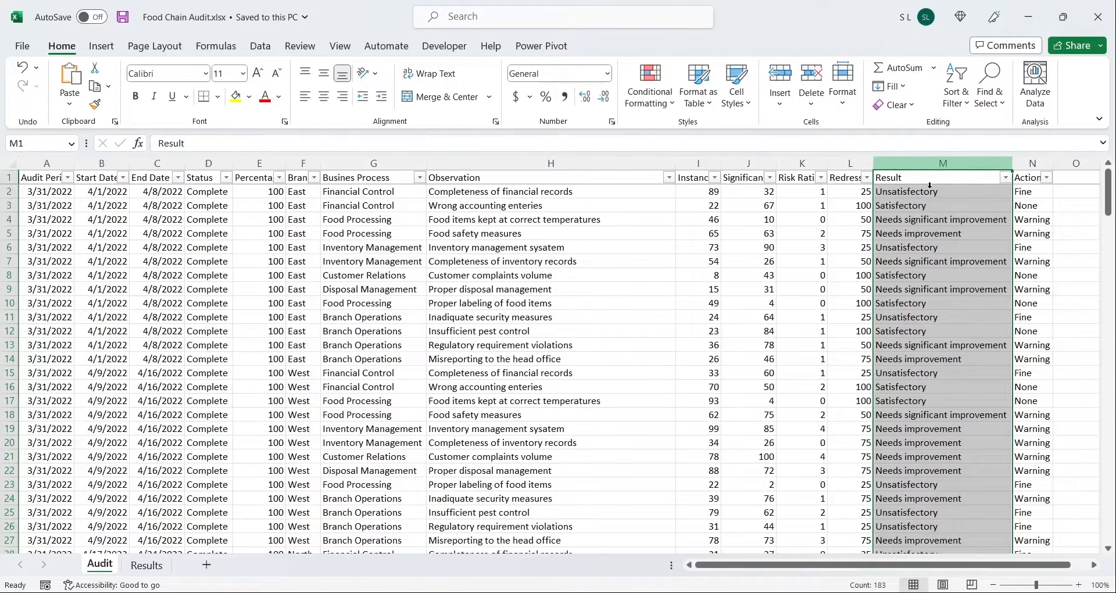
pyautogui.click(1033, 164)
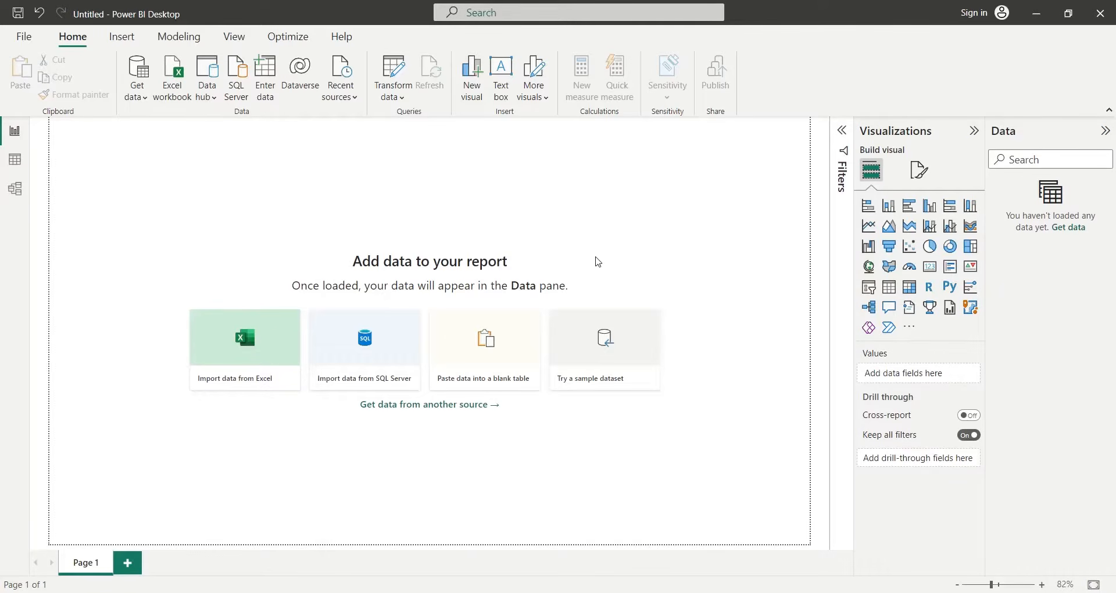
# Switch to Power BI Desktop and connect to the Excel workbook Food Chain Audit.xlsx
pyautogui.moveTo(445, 78); pyautogui.dragTo(338, 102)
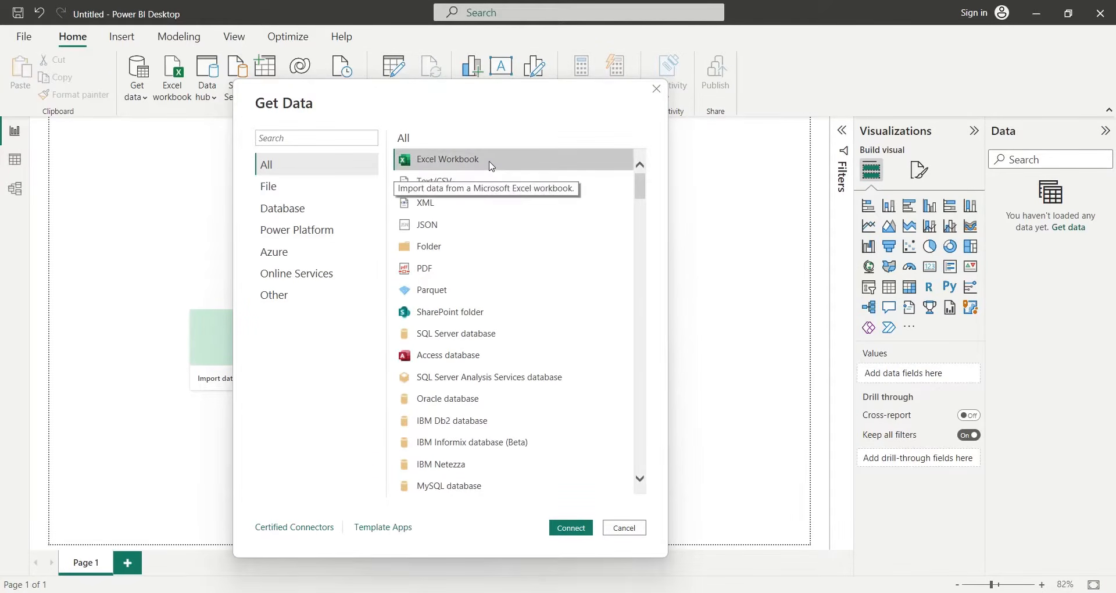
pyautogui.click(570, 528)
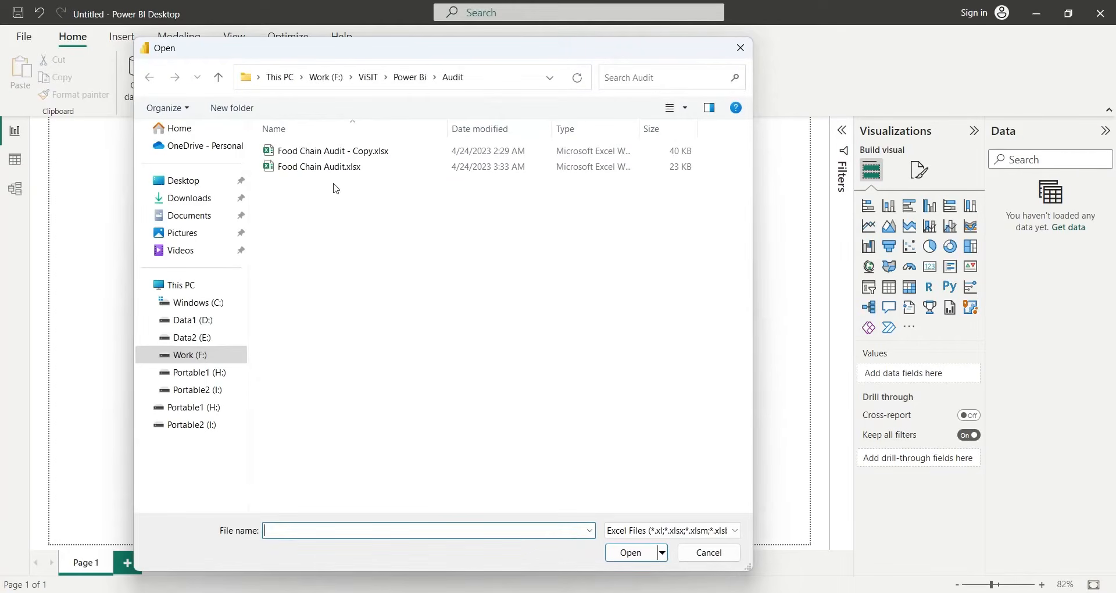
pyautogui.click(319, 168)
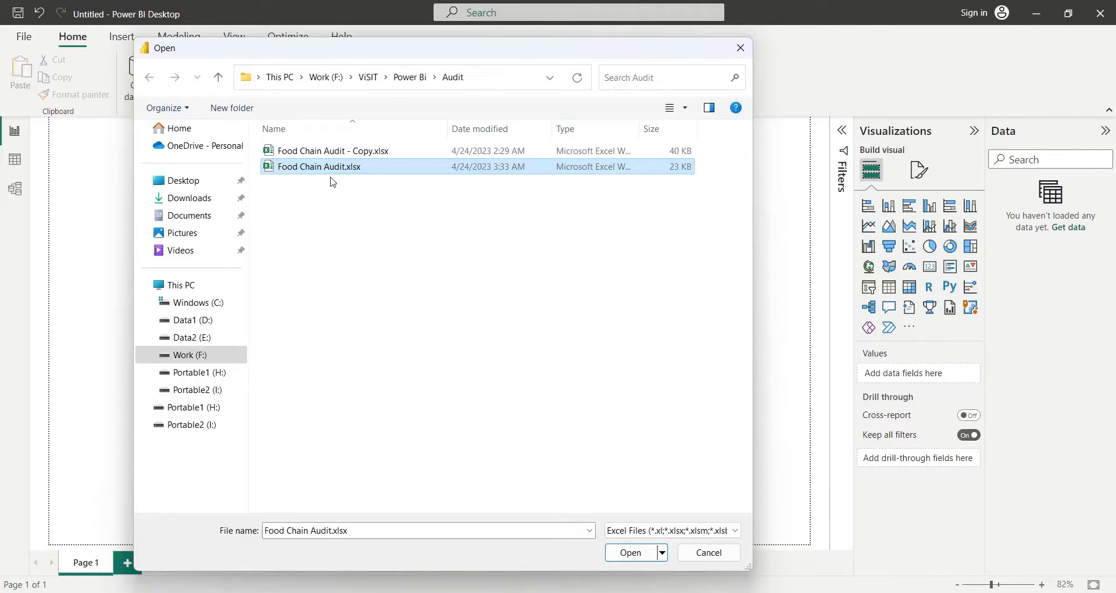
pyautogui.click(632, 558)
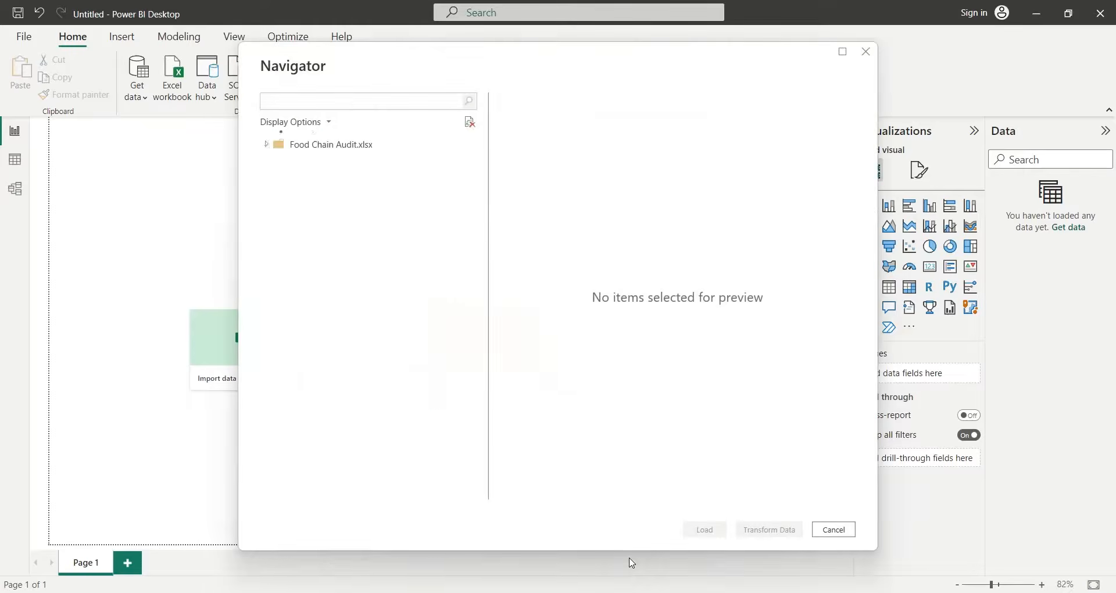
# Preview the workbook's Audit sheet and load it into the report
pyautogui.moveTo(342, 78); pyautogui.dragTo(299, 85)
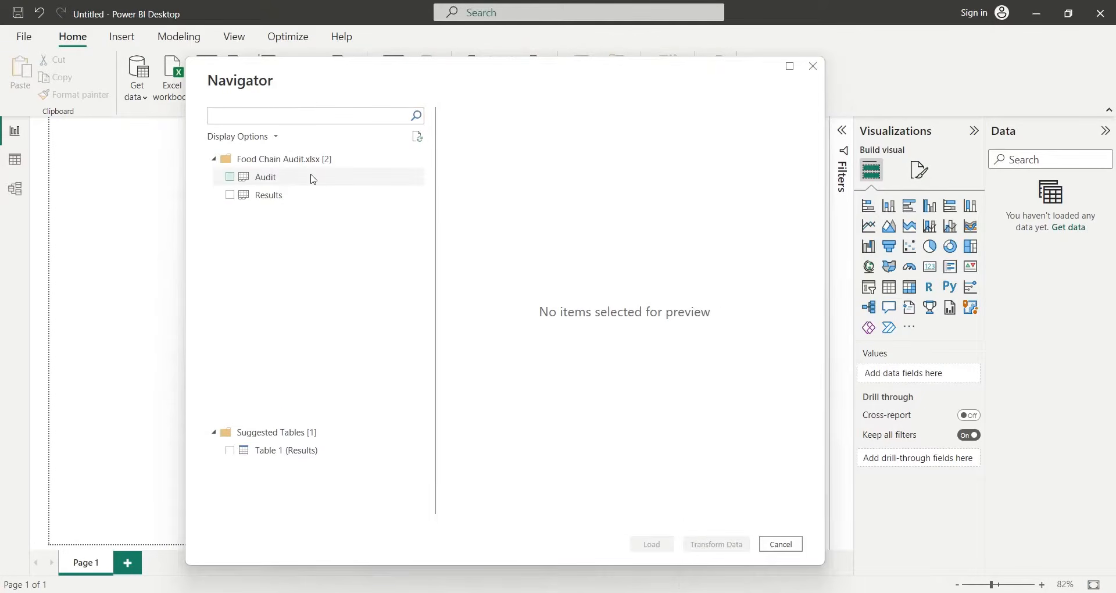
pyautogui.click(230, 177)
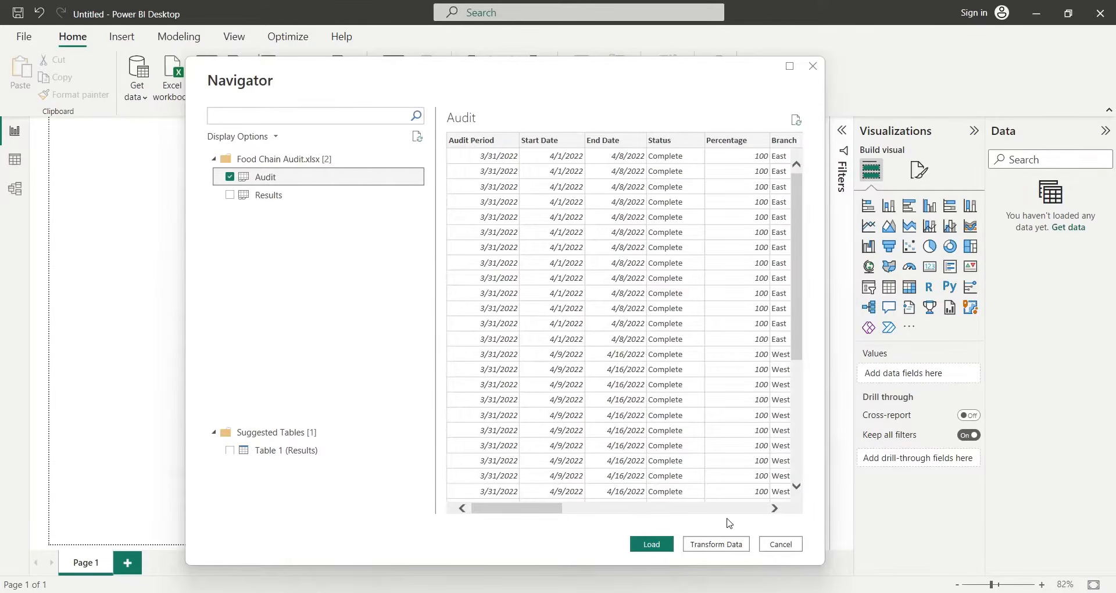
pyautogui.moveTo(499, 510); pyautogui.dragTo(469, 512)
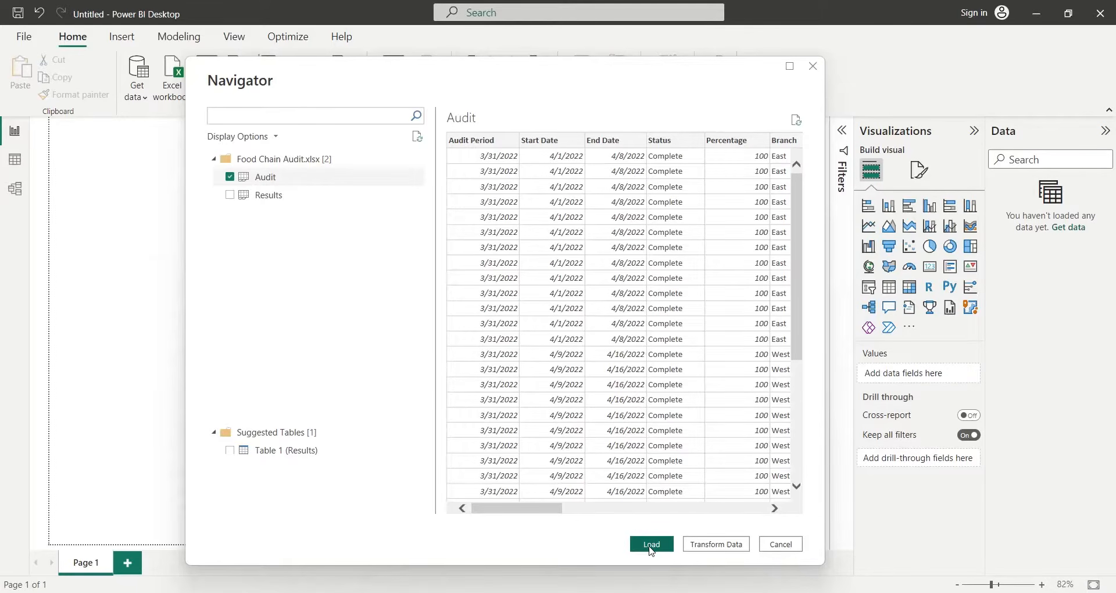
pyautogui.click(651, 545)
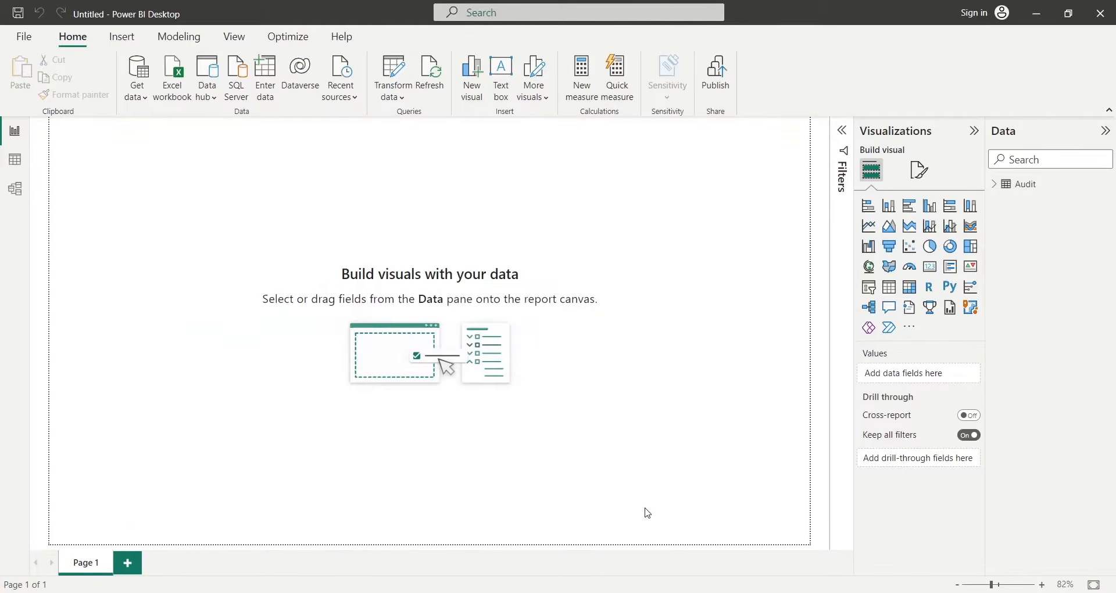
# Show the Audit table's fields and insert a shallow text box spanning the full width of the page's upper edge
pyautogui.click(995, 185)
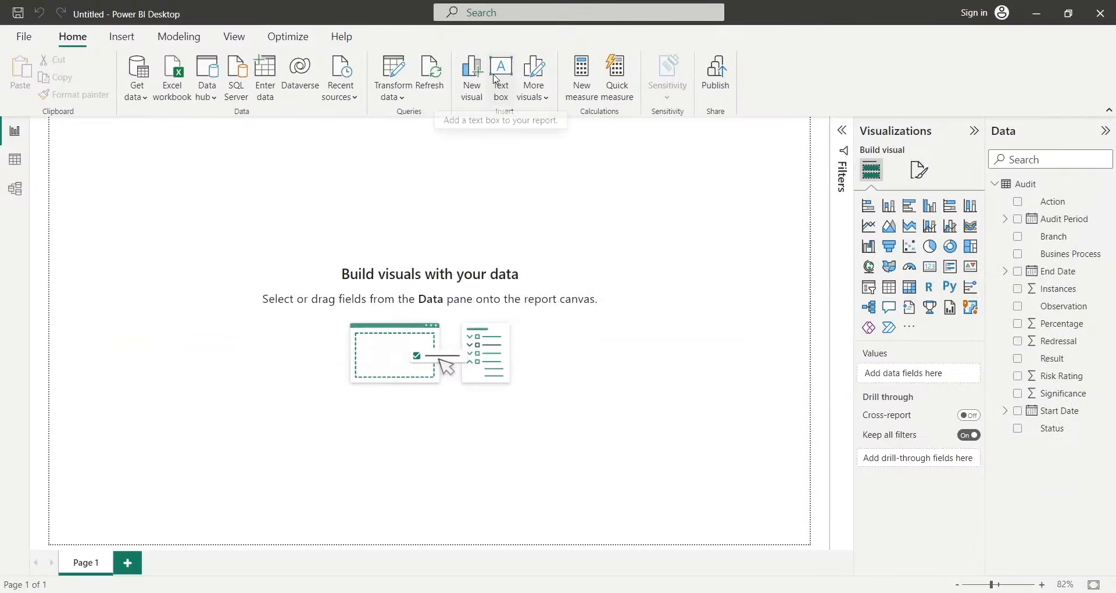
pyautogui.click(483, 99)
pyautogui.moveTo(184, 192); pyautogui.dragTo(708, 183)
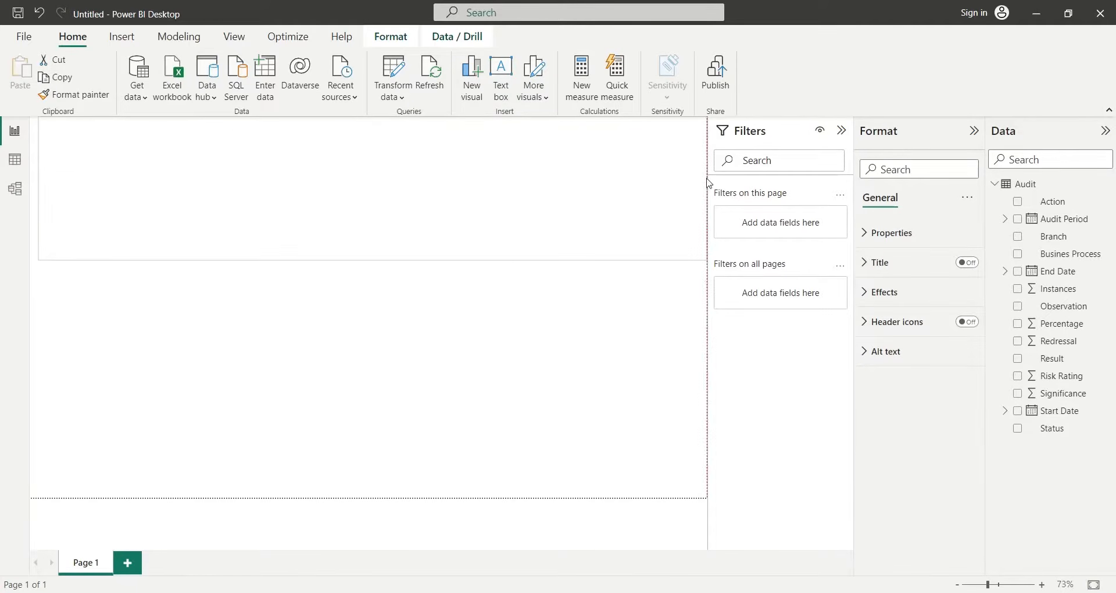
pyautogui.click(842, 130)
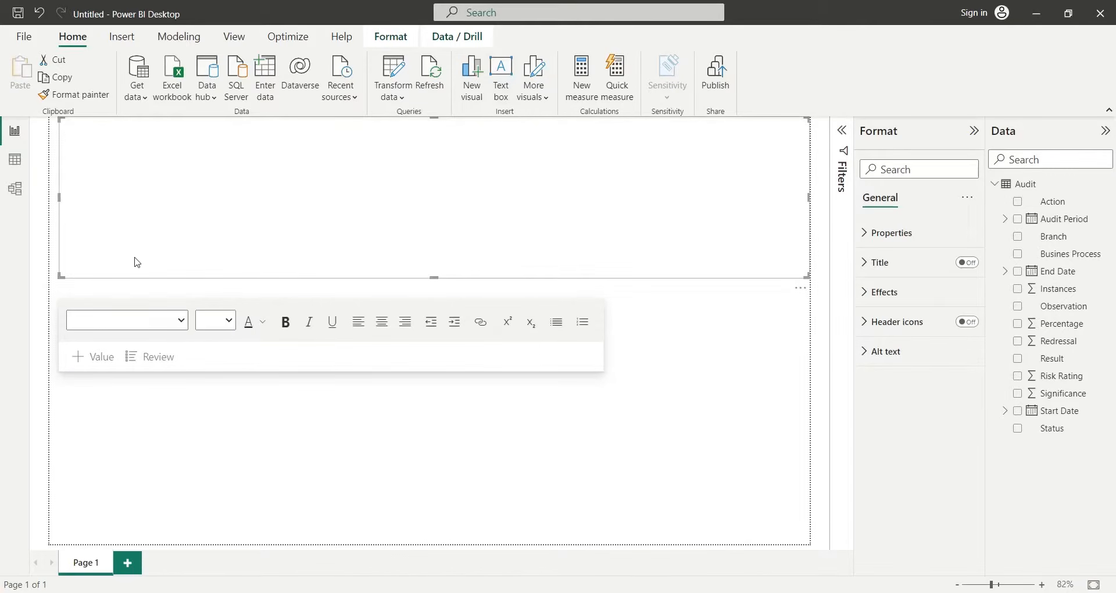
pyautogui.moveTo(63, 202); pyautogui.dragTo(50, 204)
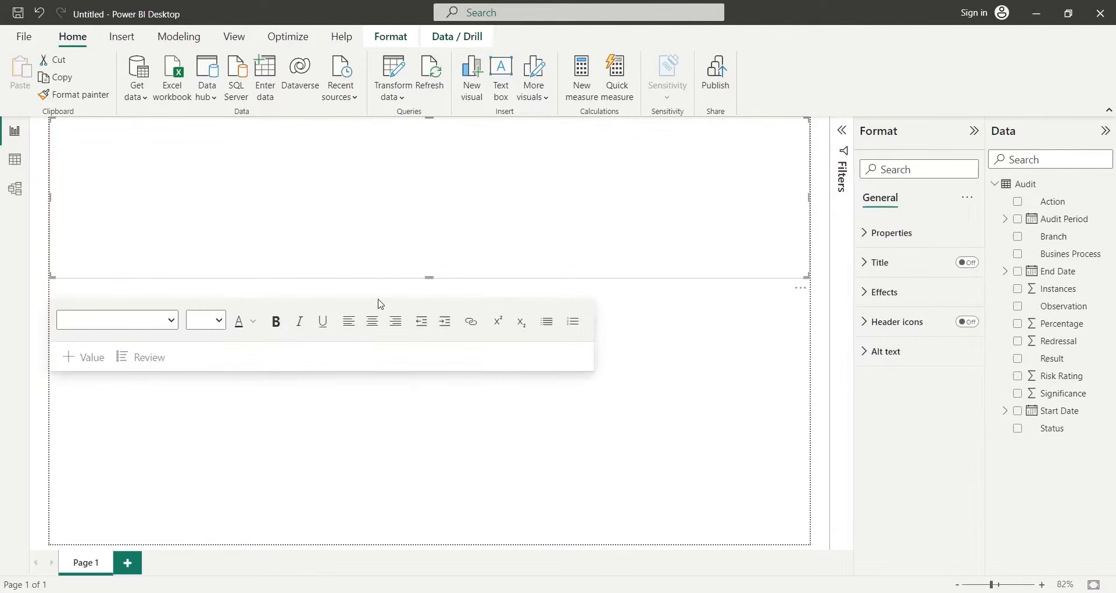
pyautogui.moveTo(430, 282); pyautogui.dragTo(433, 154)
# Enter the title "Audit Findings (2022)" in the text box and format it as bold at size 32
pyautogui.write('Audit ')
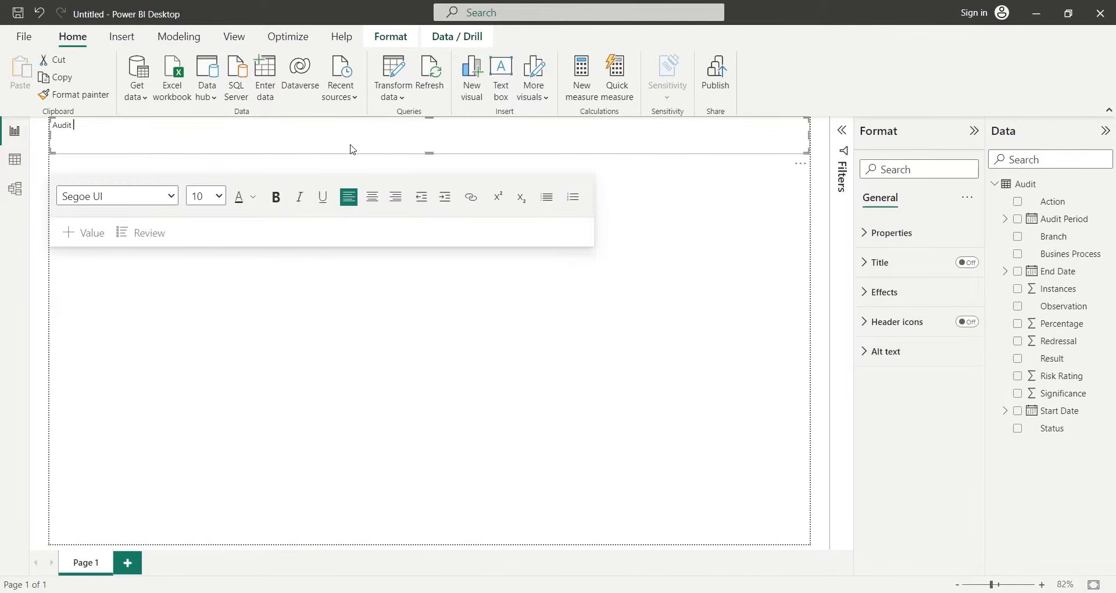
pyautogui.write('Findings (2022)')
pyautogui.hotkey('ctrl', 'a')
pyautogui.click(218, 197)
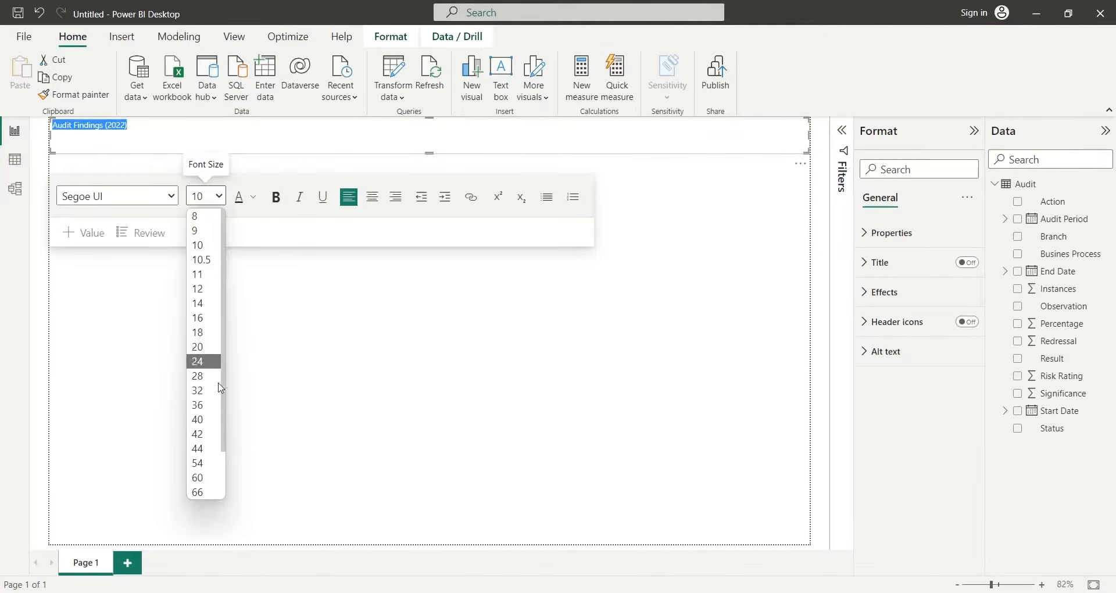
pyautogui.click(197, 393)
pyautogui.click(276, 196)
pyautogui.click(427, 164)
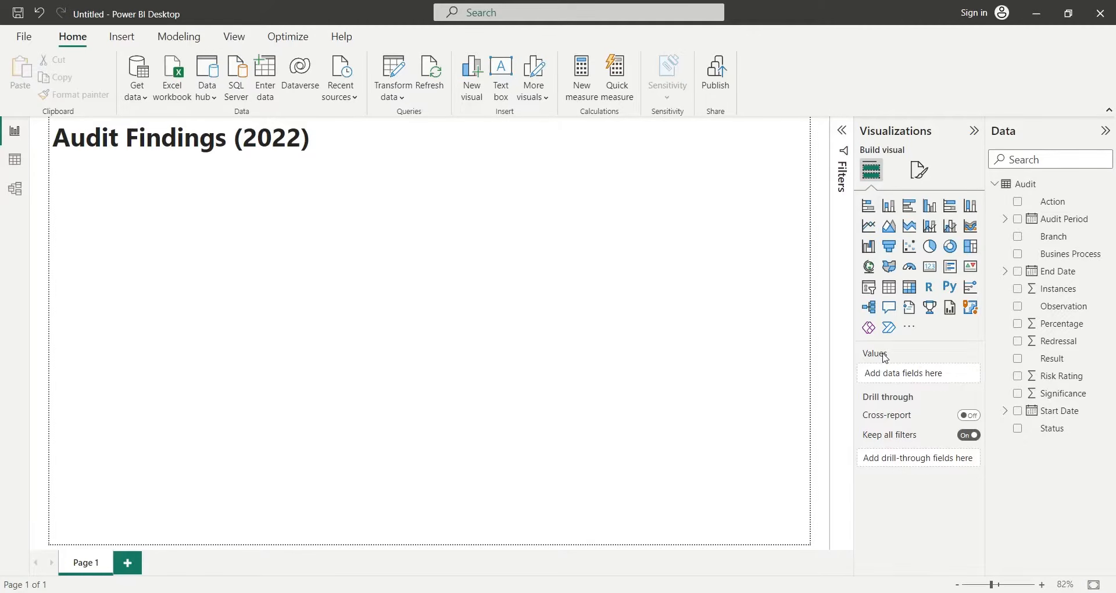
# Add a narrow line and stacked column chart below the title, with only the Month level of Audit Period on its X-axis
pyautogui.click(937, 232)
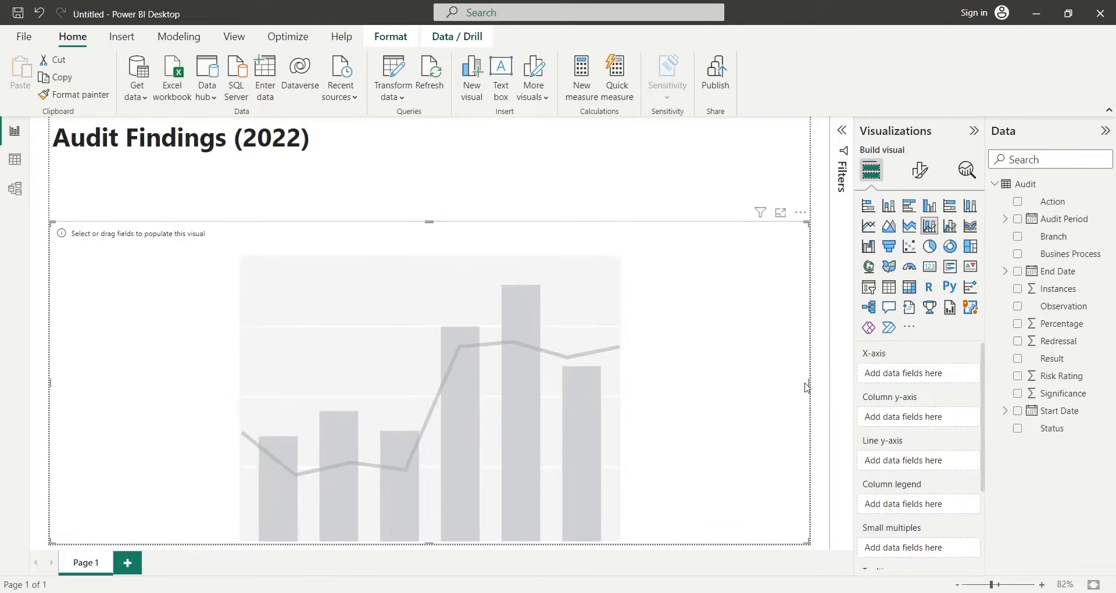
pyautogui.moveTo(804, 382); pyautogui.dragTo(240, 420)
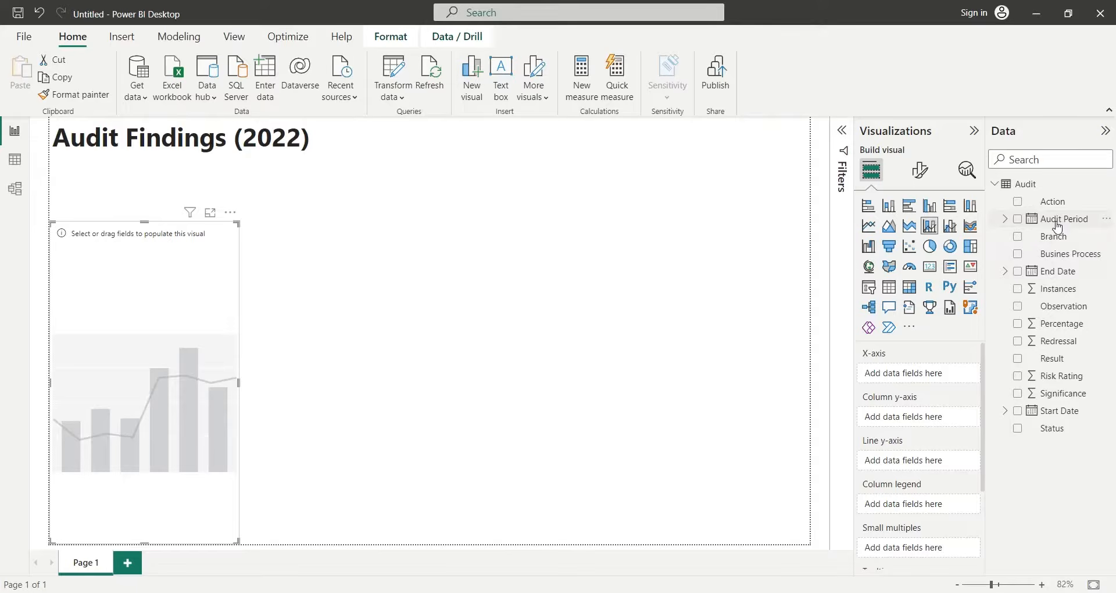
pyautogui.moveTo(1058, 226); pyautogui.dragTo(934, 378)
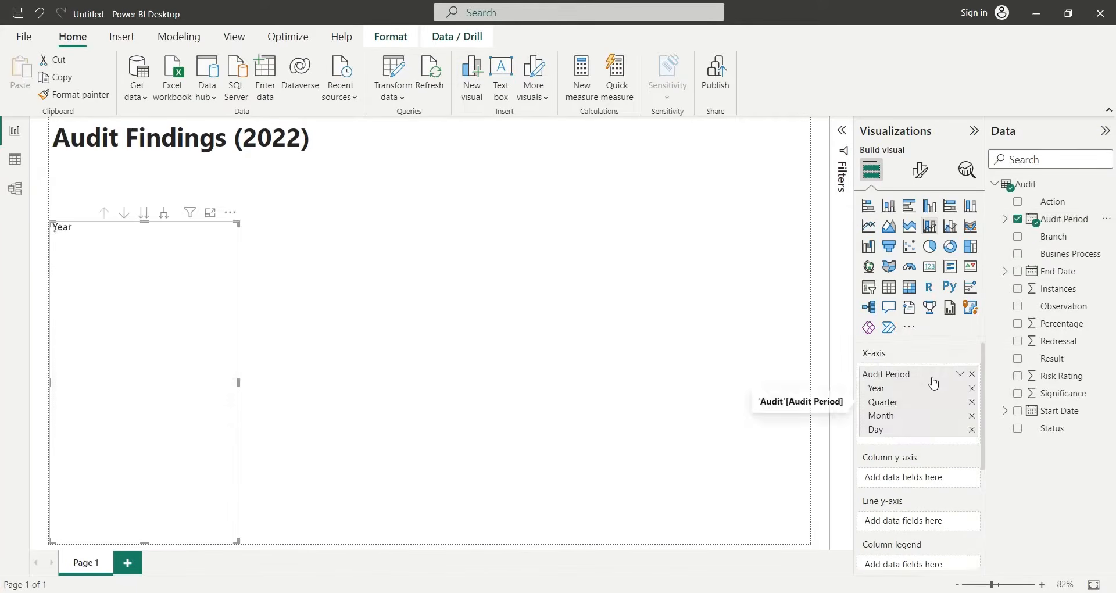
pyautogui.click(971, 390)
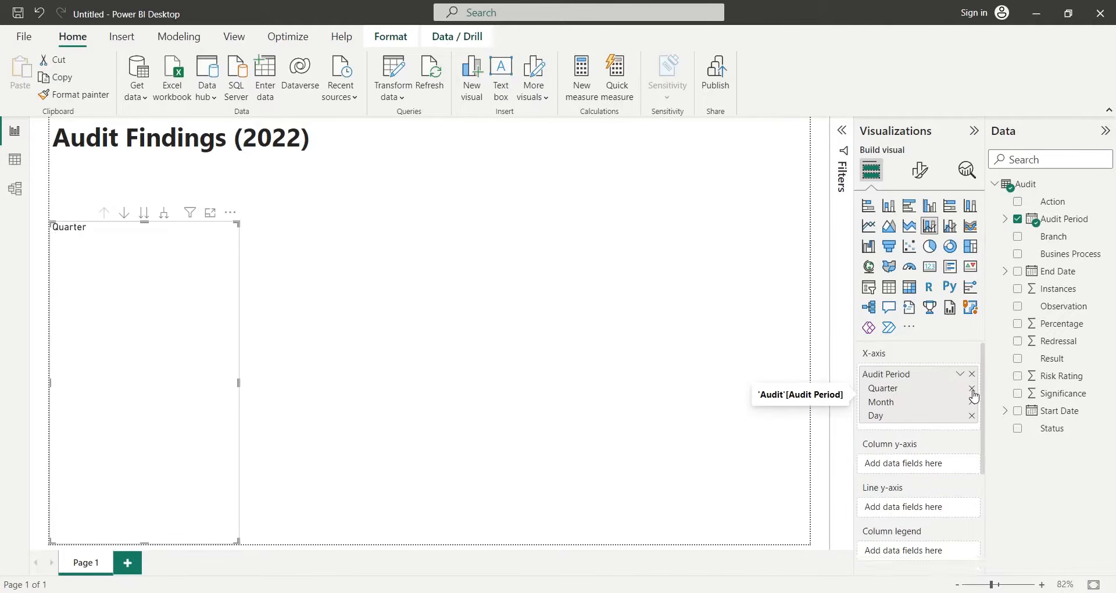
pyautogui.click(972, 389)
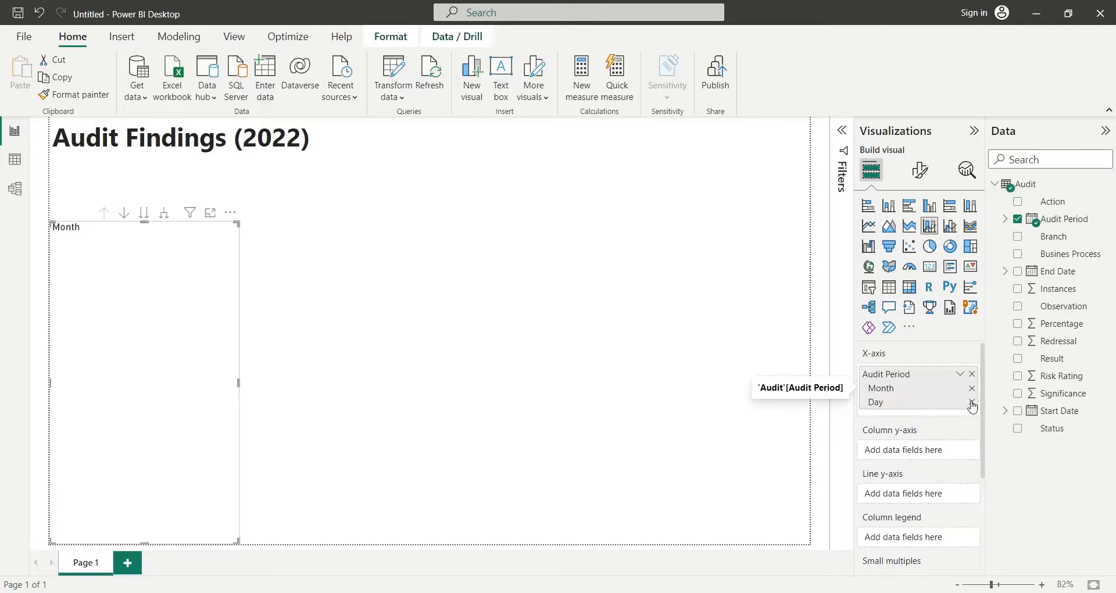
pyautogui.click(972, 403)
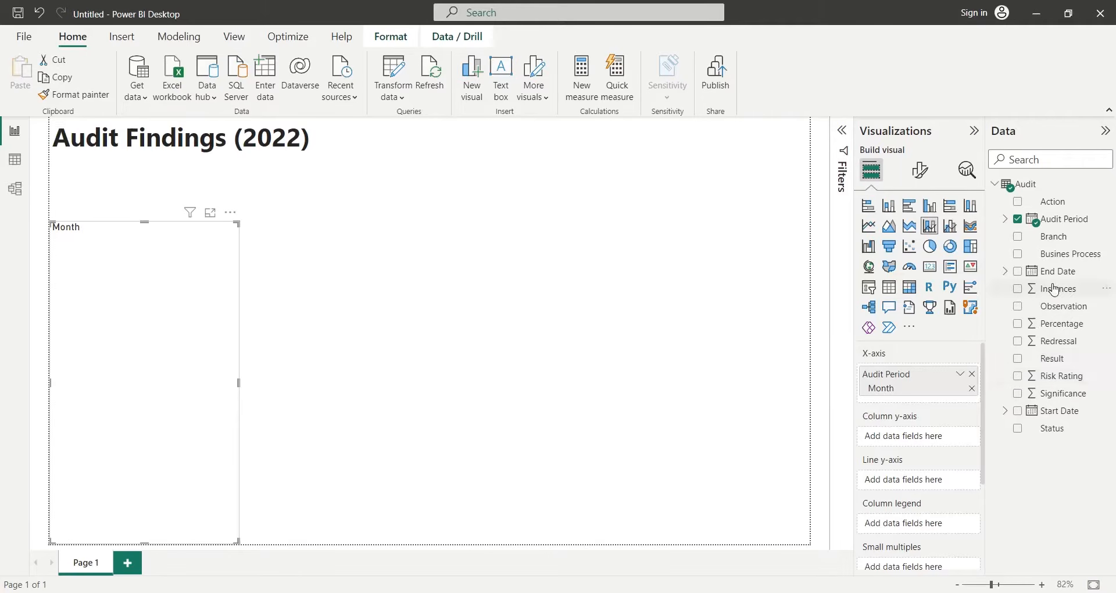
# Plot the Instances field on the chart's column y-axis and rename it "Instances"
pyautogui.moveTo(1054, 289); pyautogui.dragTo(931, 442)
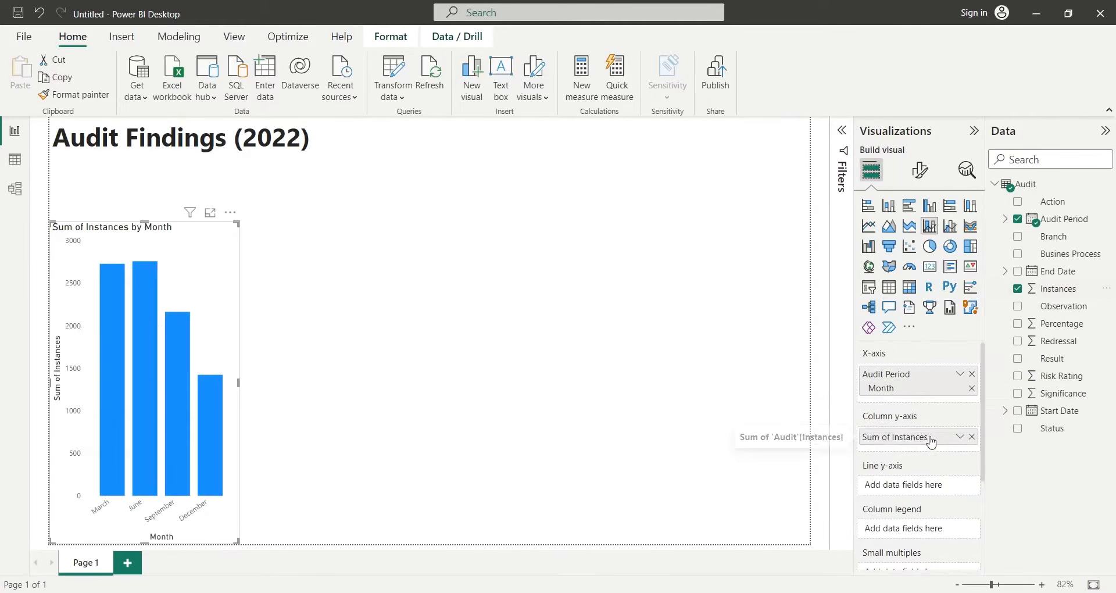
pyautogui.doubleClick(905, 440)
pyautogui.hotkey('ctrl', 'shift', 'Left')
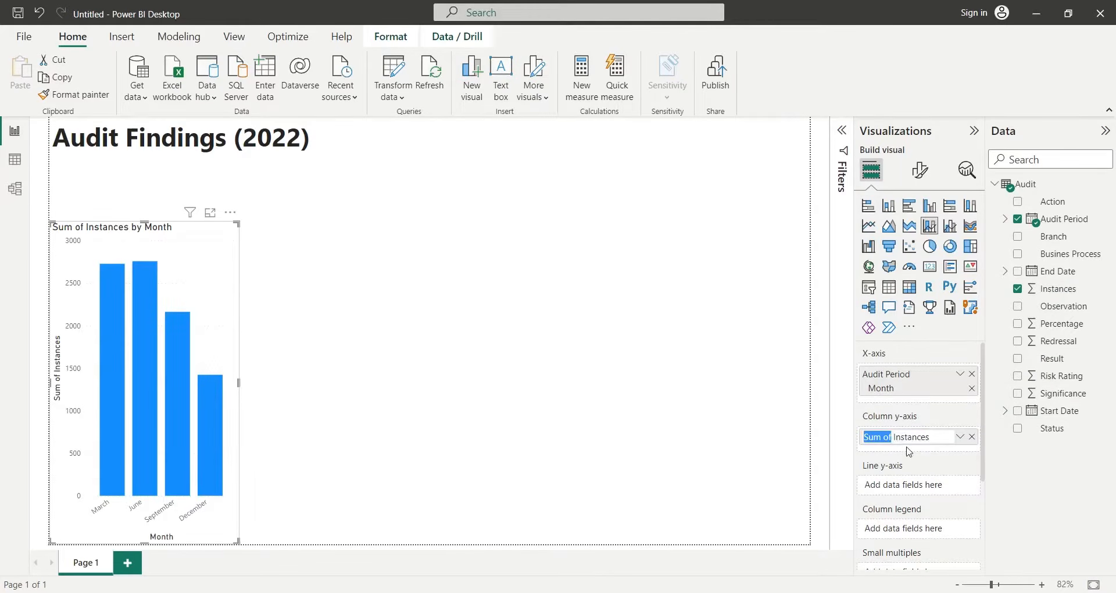
pyautogui.press('BackSpace')
pyautogui.press('Return')
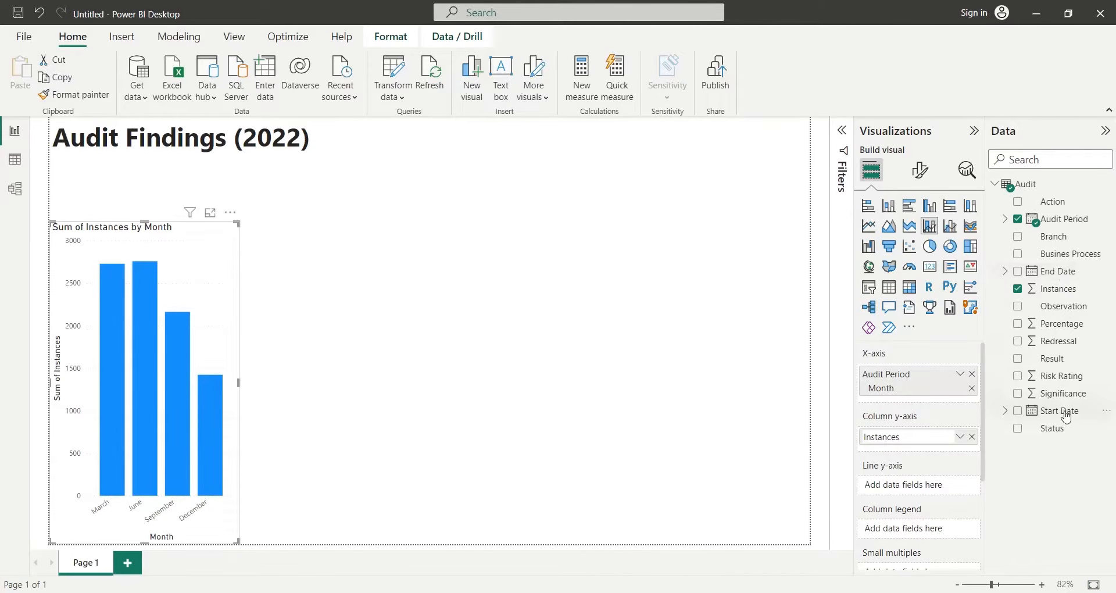
# Plot the Significance field on the monthly chart's line y-axis and rename it "Significance"
pyautogui.moveTo(1063, 395); pyautogui.dragTo(931, 492)
pyautogui.doubleClick(907, 486)
pyautogui.moveTo(864, 486); pyautogui.dragTo(896, 486)
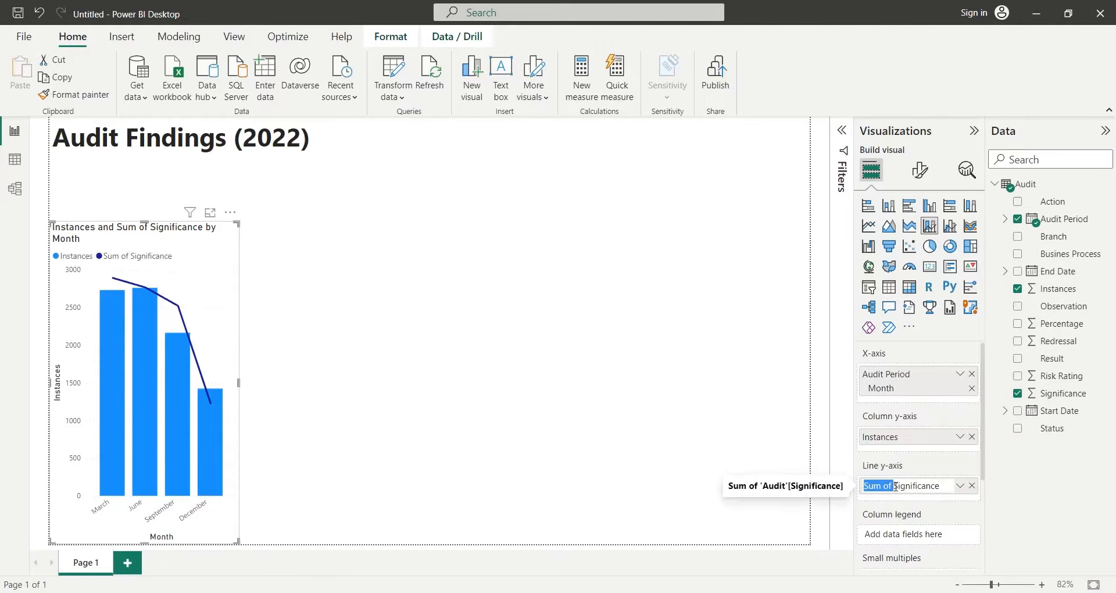
pyautogui.press('BackSpace')
pyautogui.press('Return')
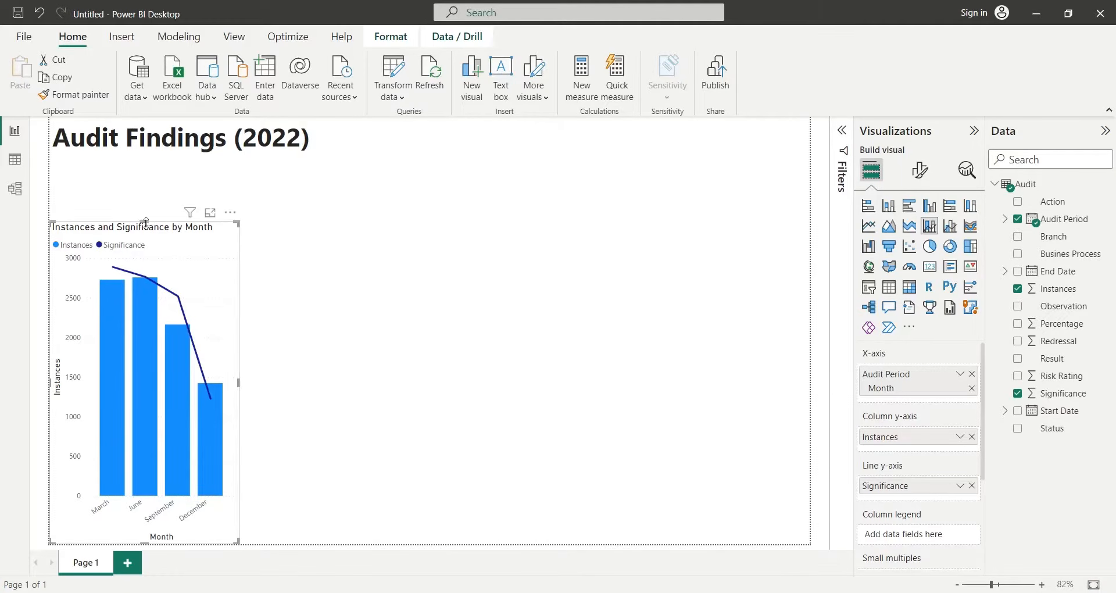
# Set the monthly chart's height to 320 and move it down to the page's lower-left corner
pyautogui.click(919, 172)
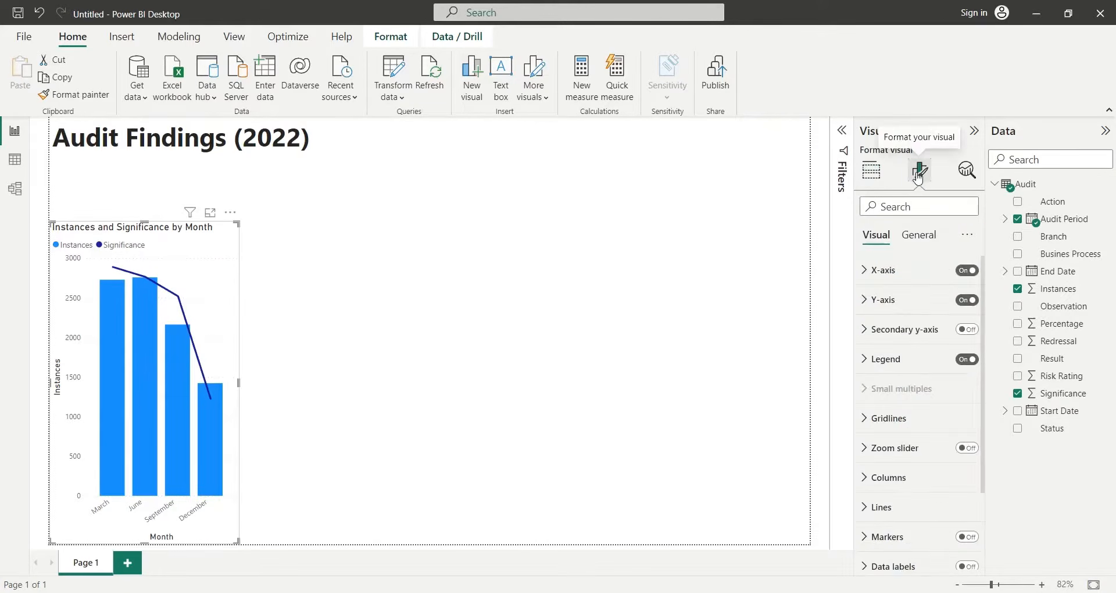
pyautogui.click(919, 235)
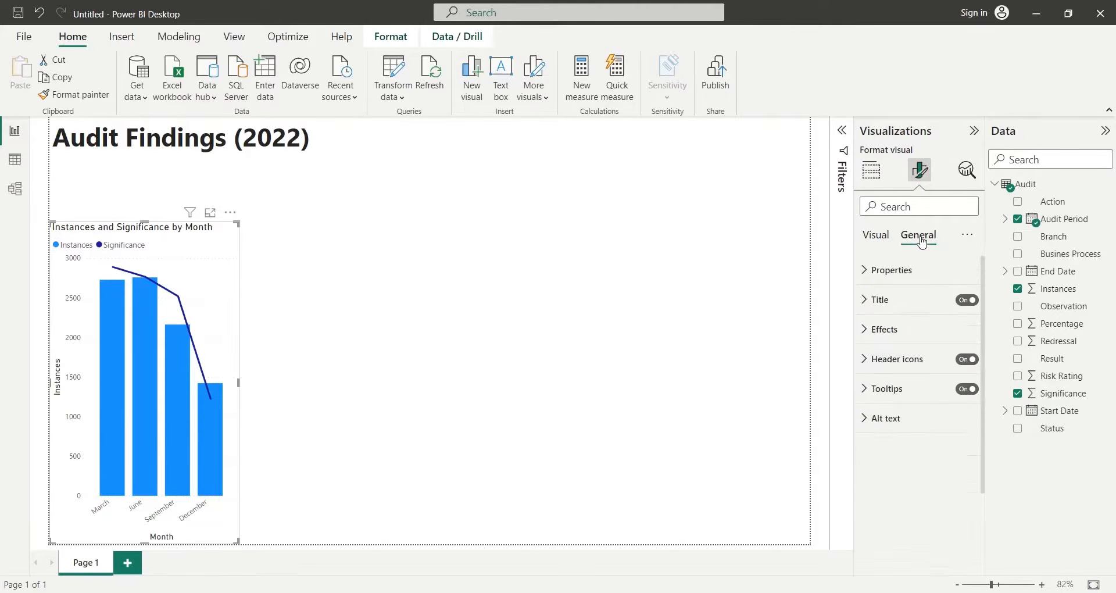
pyautogui.click(892, 270)
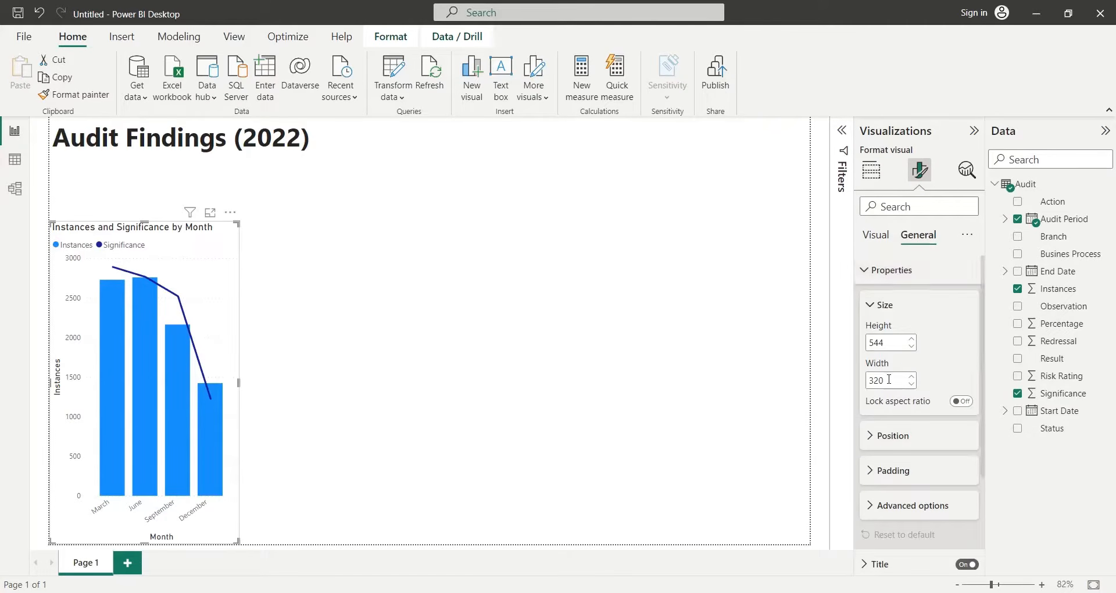
pyautogui.doubleClick(885, 342)
pyautogui.write('320')
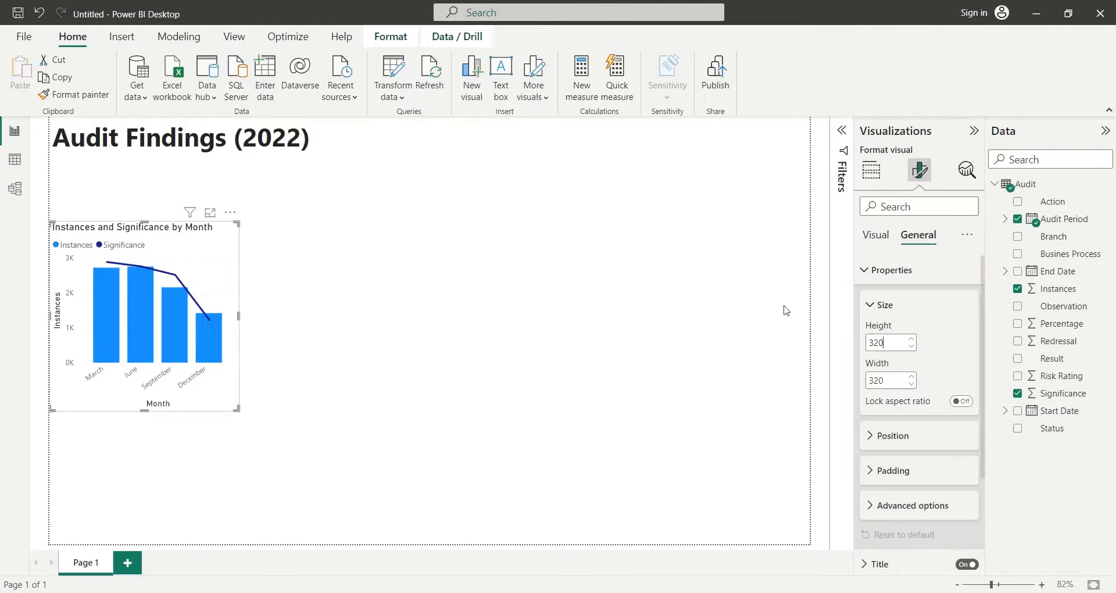
pyautogui.moveTo(165, 242); pyautogui.dragTo(165, 379)
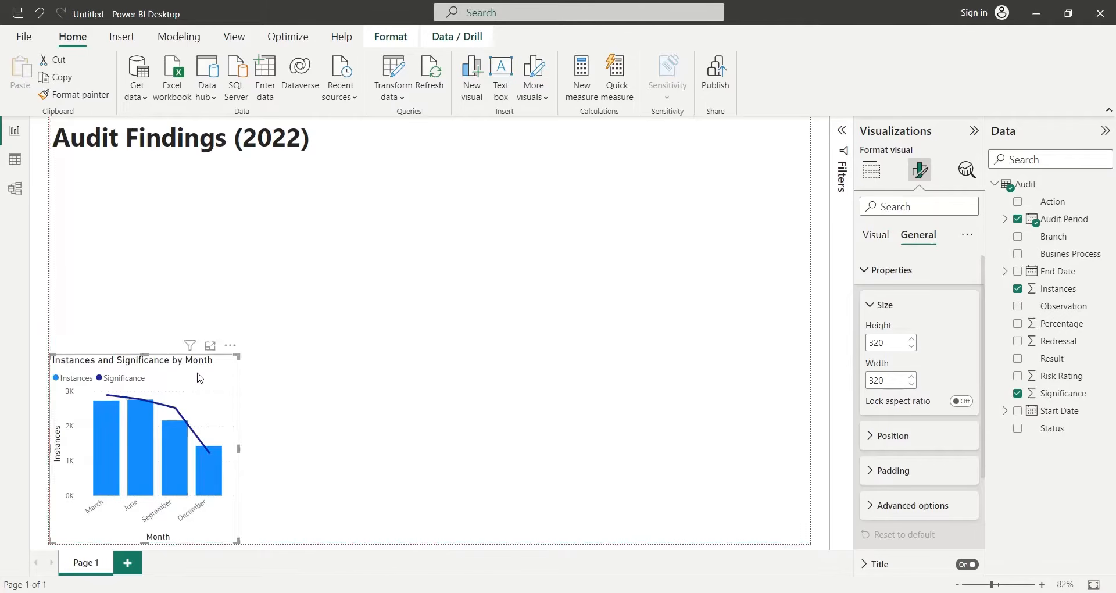
# Add a stacked column chart directly right of the monthly chart, matching its height and about 384 wide
pyautogui.click(339, 379)
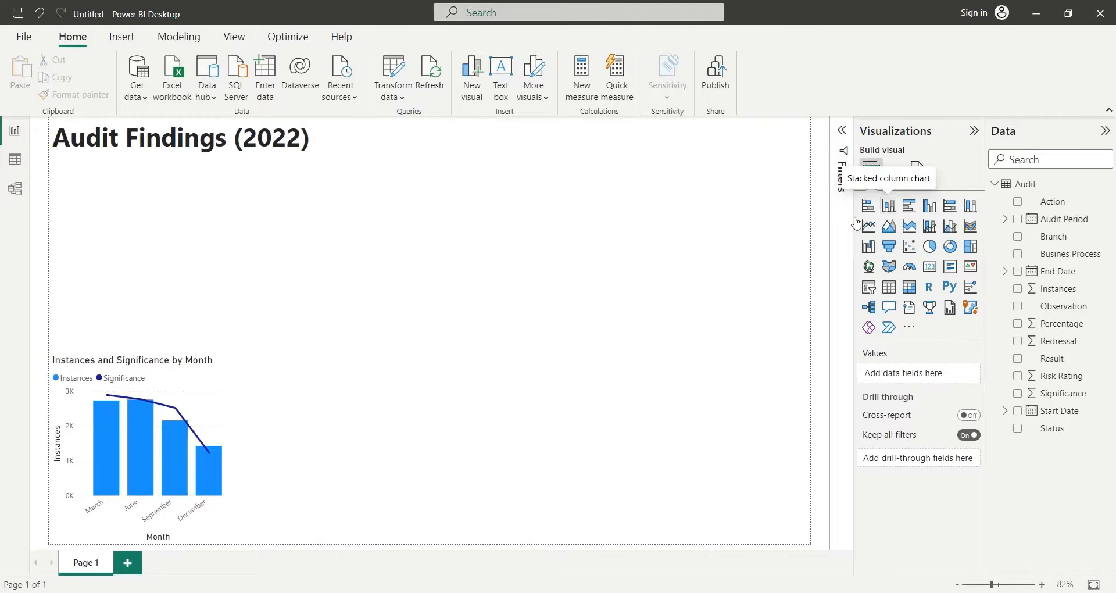
pyautogui.click(893, 213)
pyautogui.moveTo(49, 267); pyautogui.dragTo(324, 518)
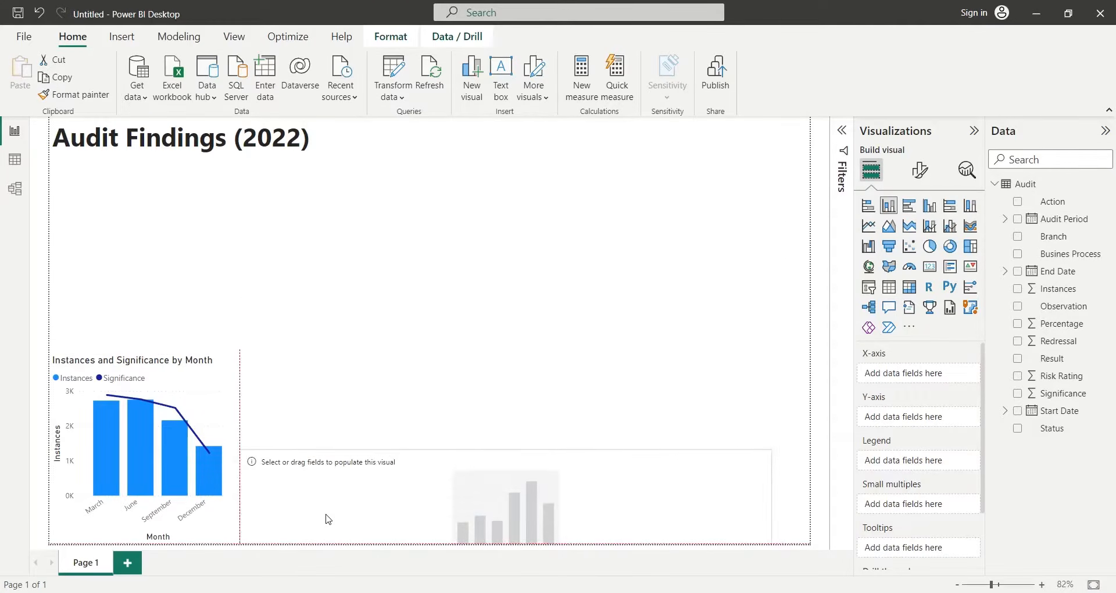
pyautogui.moveTo(507, 449); pyautogui.dragTo(511, 362)
pyautogui.moveTo(773, 448); pyautogui.dragTo(465, 453)
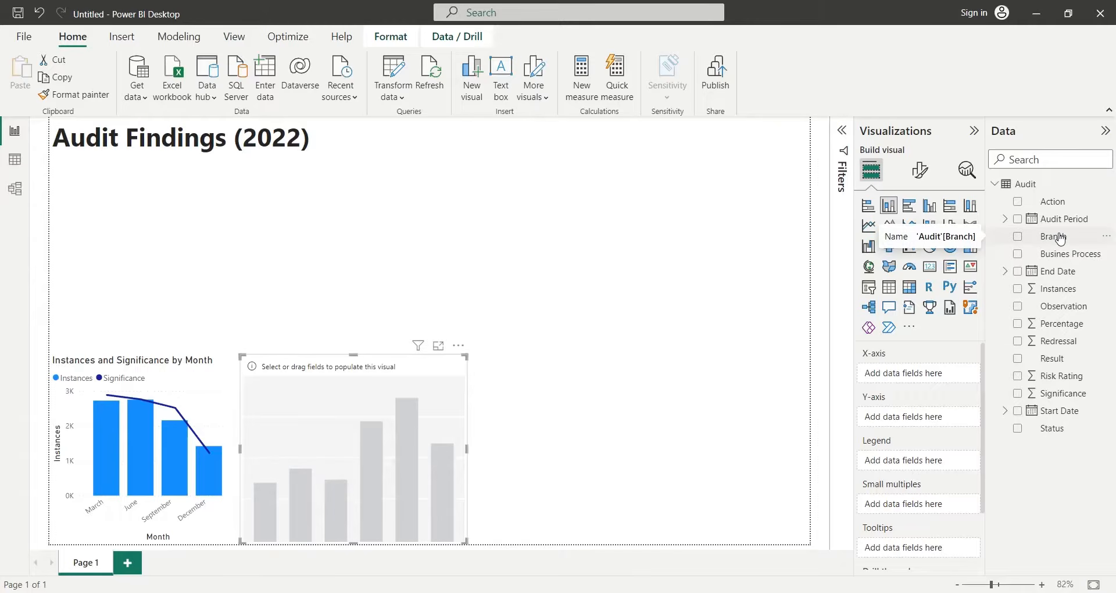
# Plot Instances by Branch in the new column chart and rename the y-axis field "Instances"
pyautogui.moveTo(1060, 238); pyautogui.dragTo(931, 374)
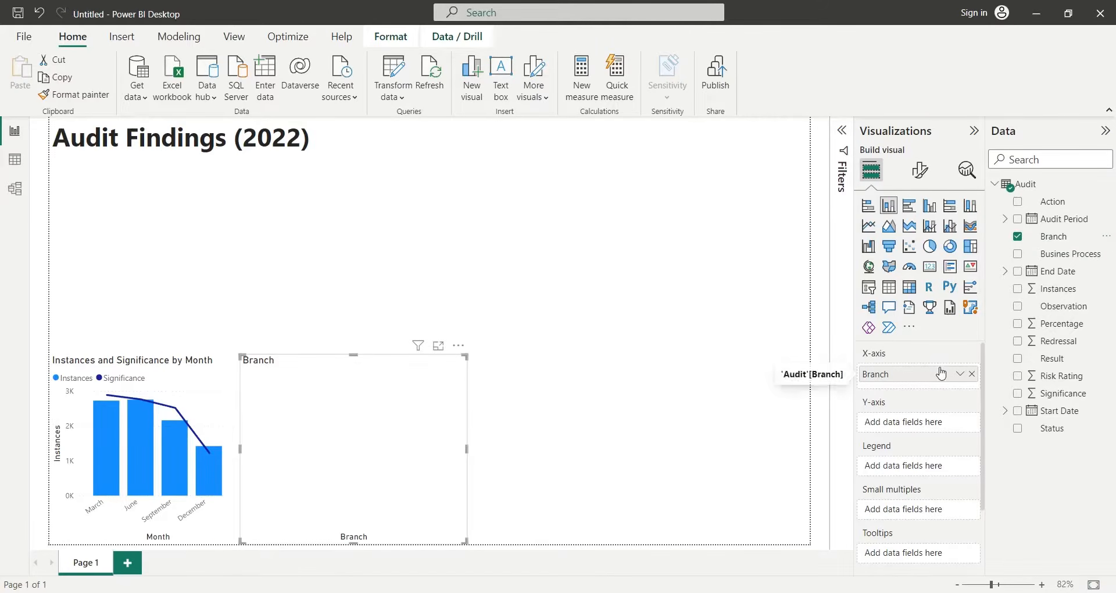
pyautogui.moveTo(1056, 289); pyautogui.dragTo(850, 425)
pyautogui.doubleClick(907, 427)
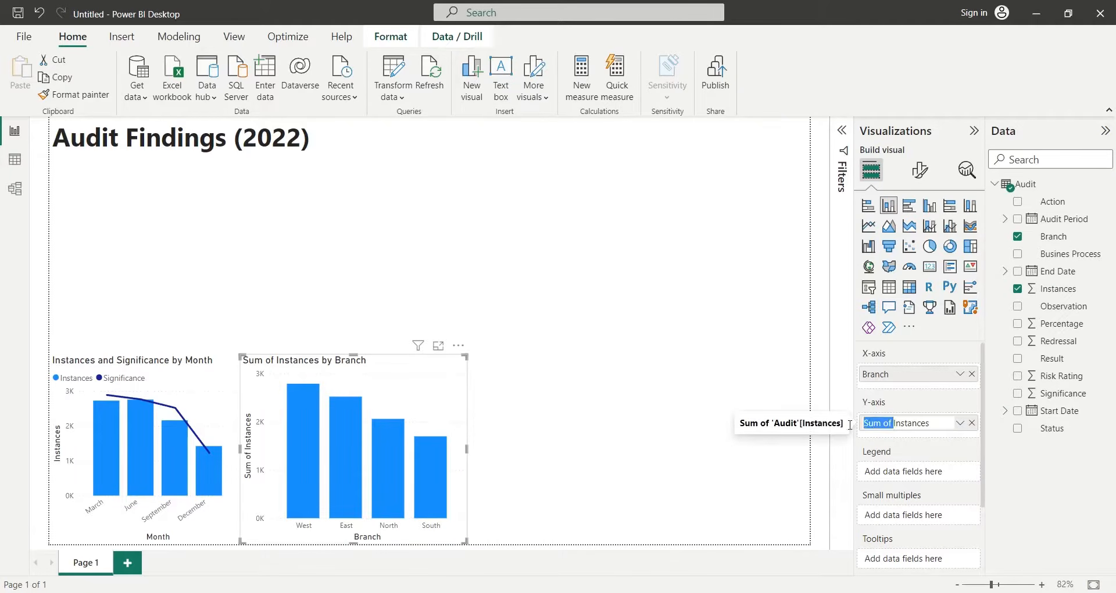
pyautogui.press('BackSpace')
pyautogui.press('Return')
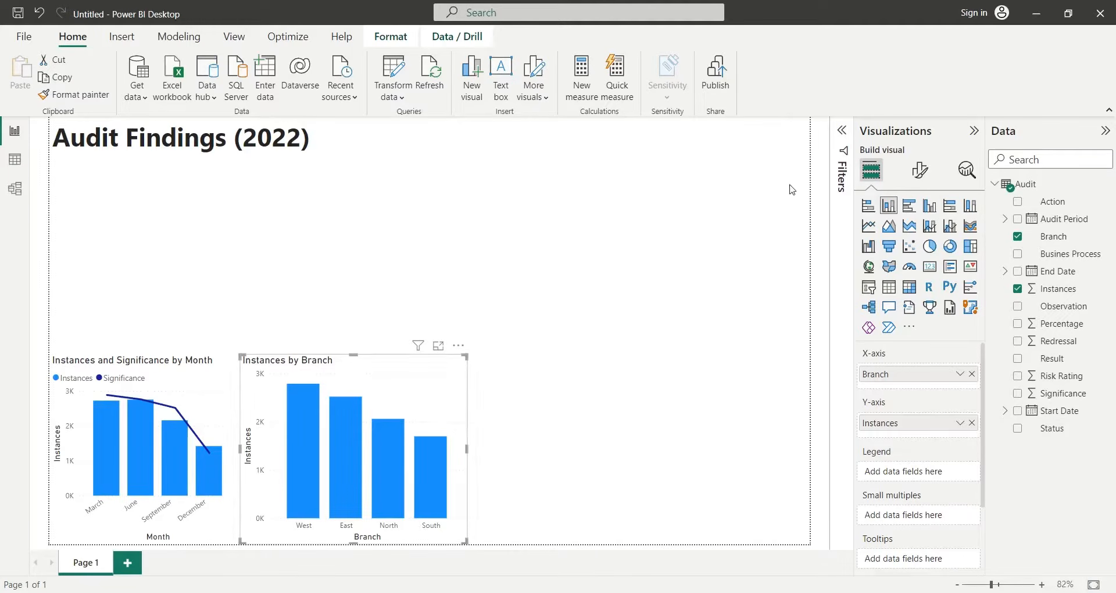
# Set the Instances by Branch chart's width to 320
pyautogui.click(920, 170)
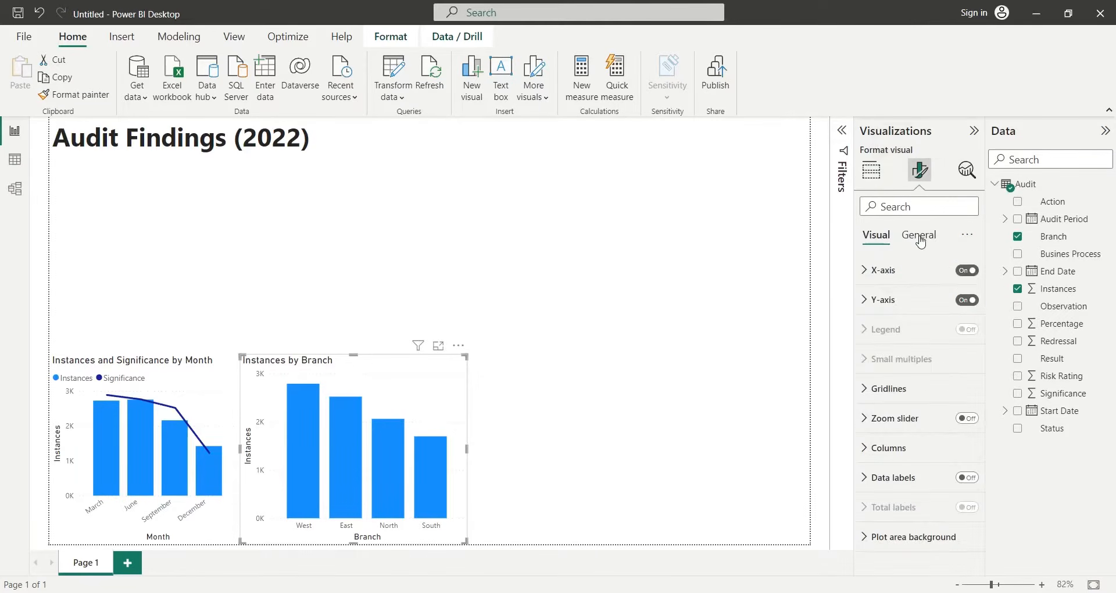
pyautogui.click(919, 235)
pyautogui.click(895, 271)
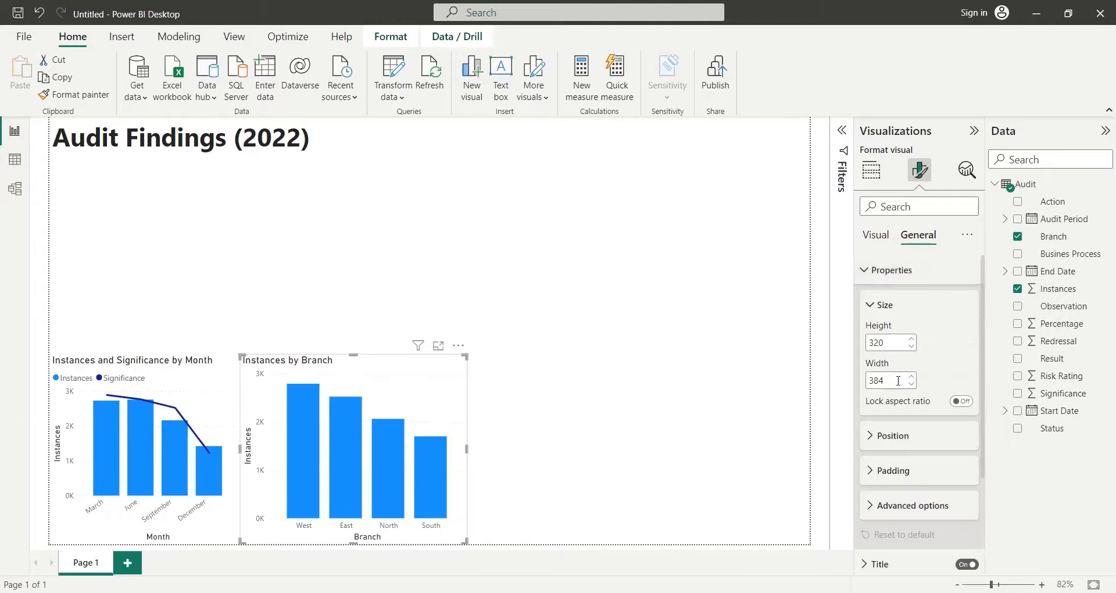
pyautogui.moveTo(892, 383); pyautogui.dragTo(875, 382)
pyautogui.write('20')
pyautogui.write('3')
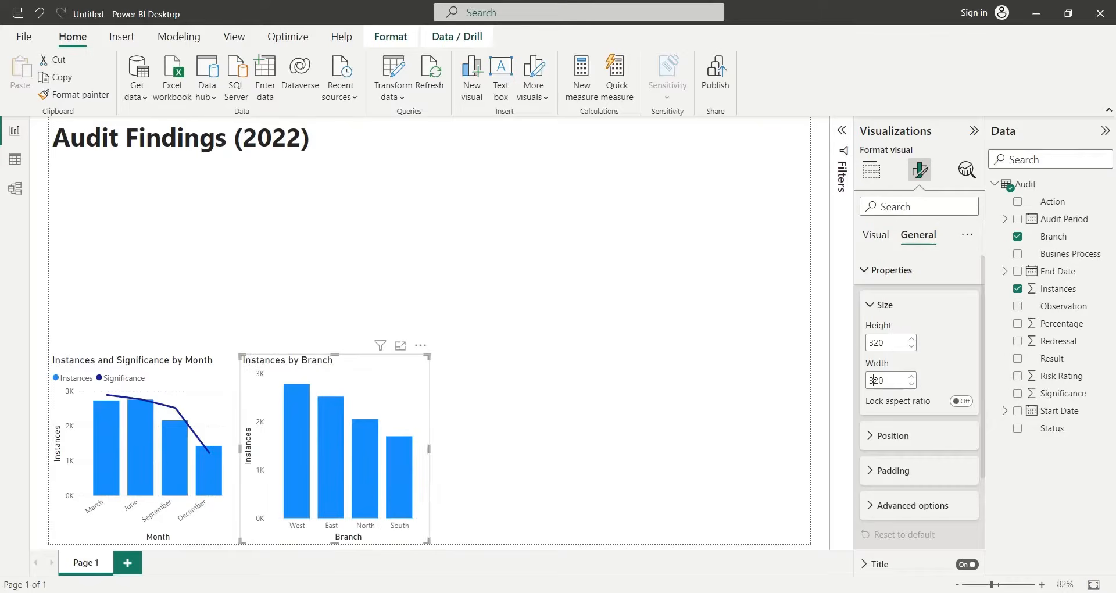
# Add a pie chart above the two column charts with the Action field as its legend
pyautogui.click(525, 393)
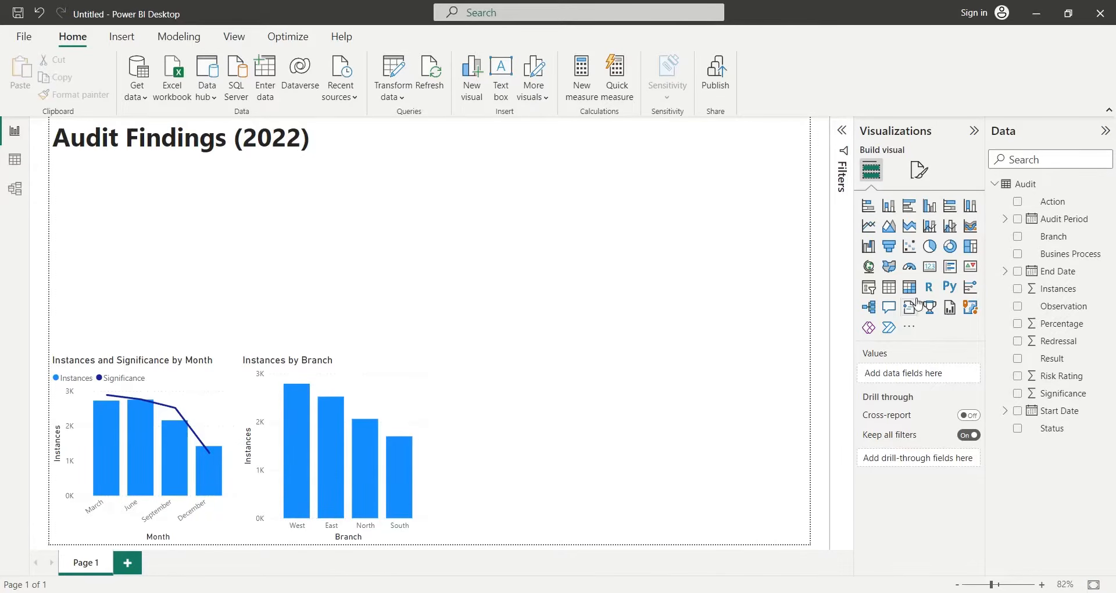
pyautogui.click(930, 246)
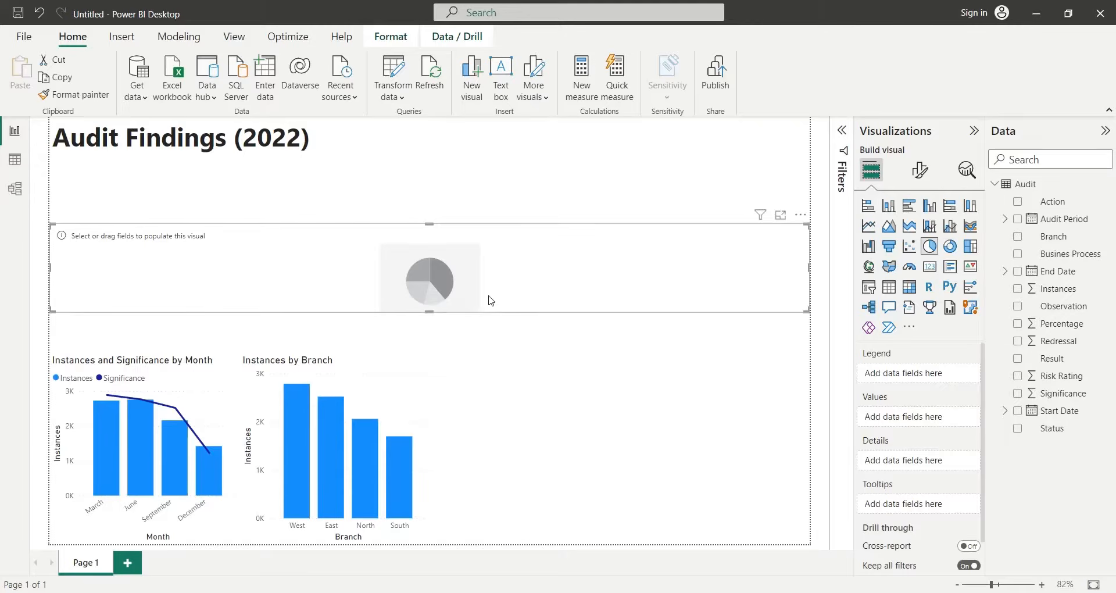
pyautogui.moveTo(429, 313); pyautogui.dragTo(431, 346)
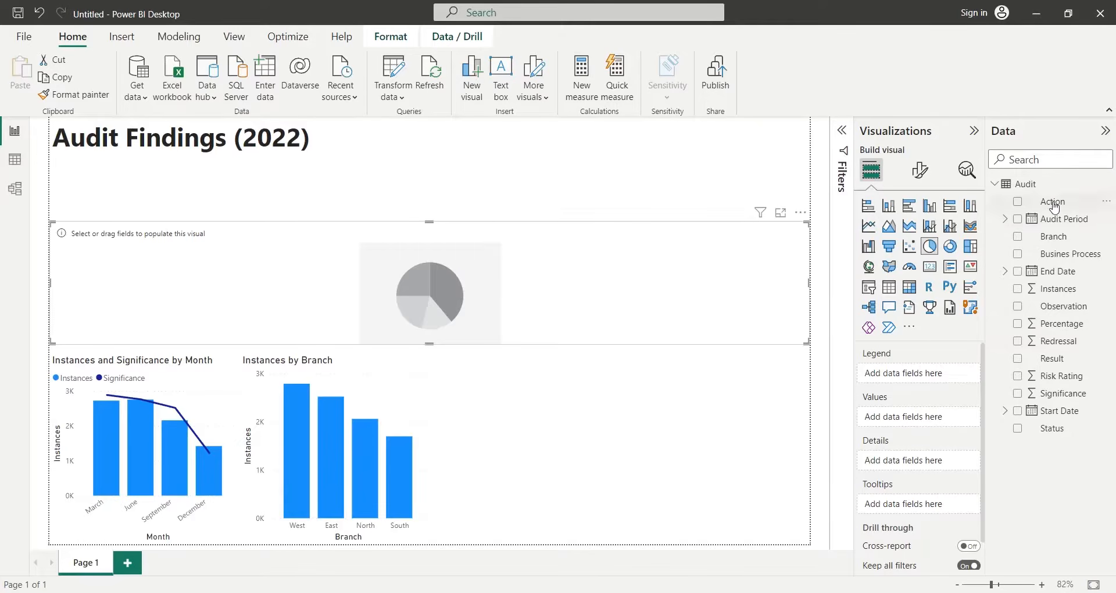
pyautogui.moveTo(1053, 202); pyautogui.dragTo(929, 367)
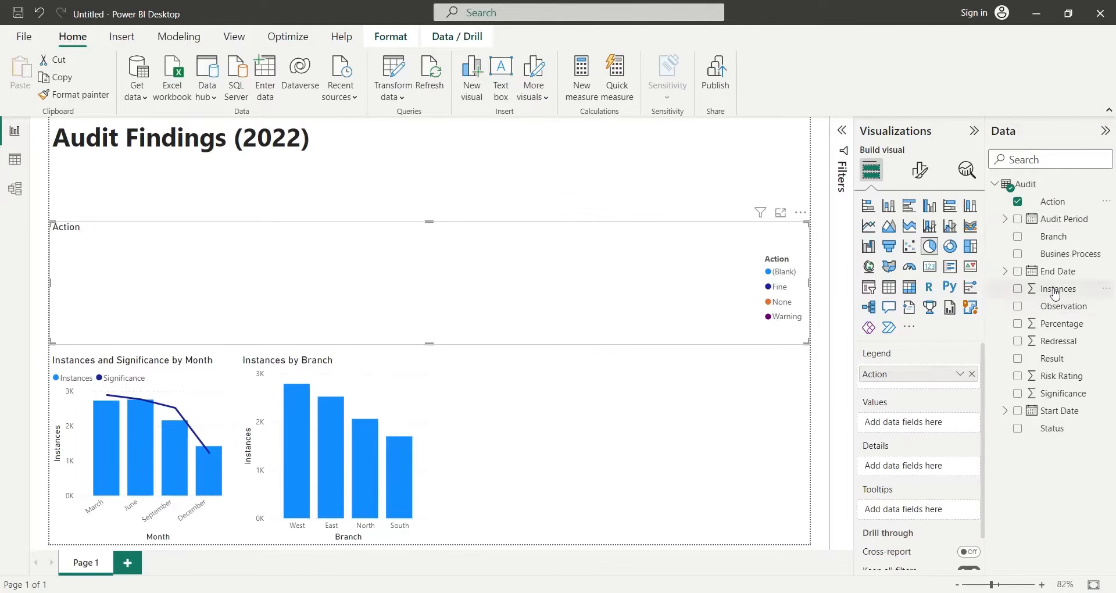
# Use the Instances field as the pie chart's values and rename it "Instances"
pyautogui.moveTo(1056, 290); pyautogui.dragTo(931, 428)
pyautogui.doubleClick(906, 428)
pyautogui.hotkey('ctrl', 'Left')
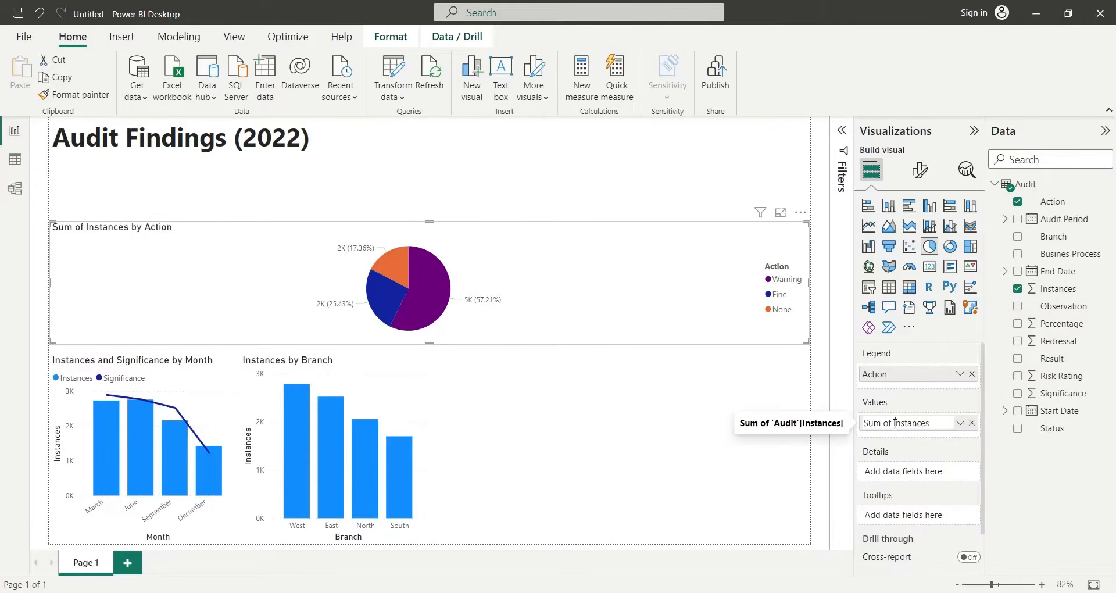
pyautogui.hotkey('shift', 'Home')
pyautogui.press('BackSpace')
pyautogui.press('Return')
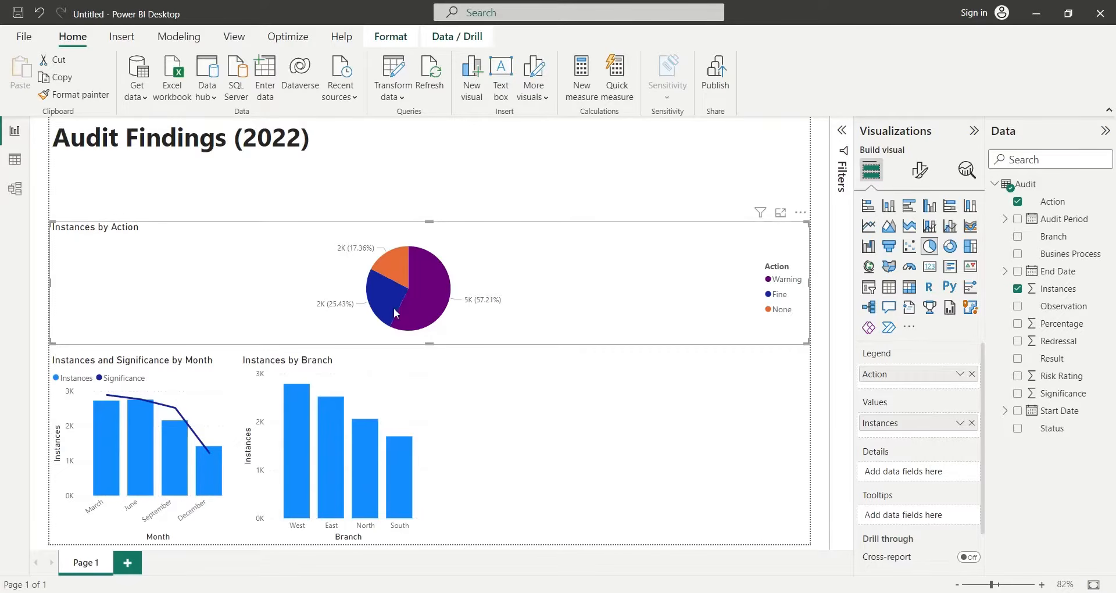
# Cross-highlight the other charts by the pie's Fine and None slices in turn, and clear the selection
pyautogui.moveTo(382, 297)
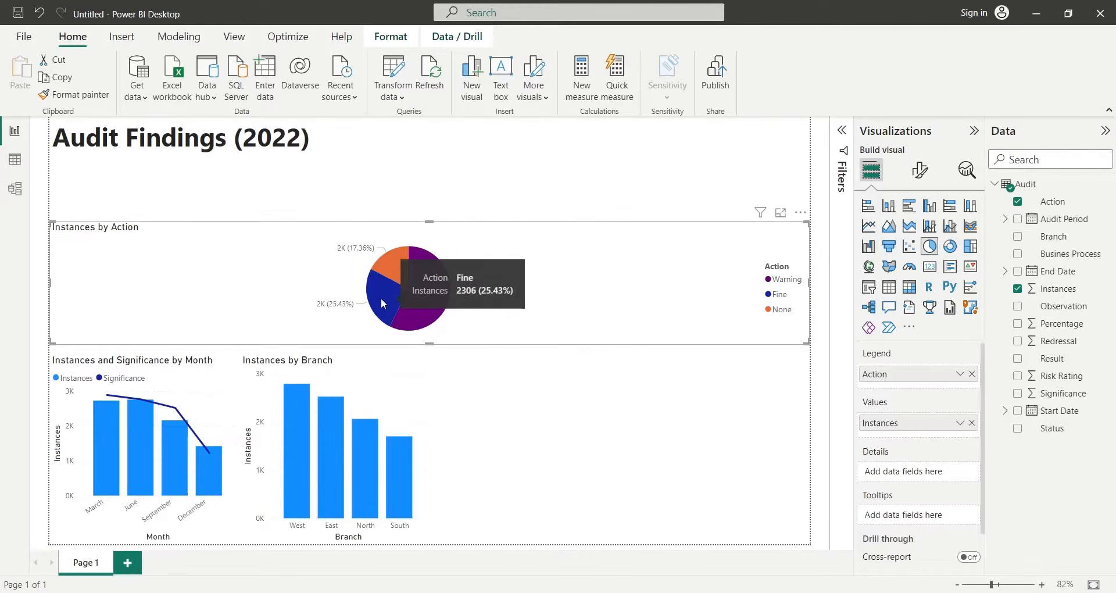
pyautogui.click(382, 298)
pyautogui.click(389, 266)
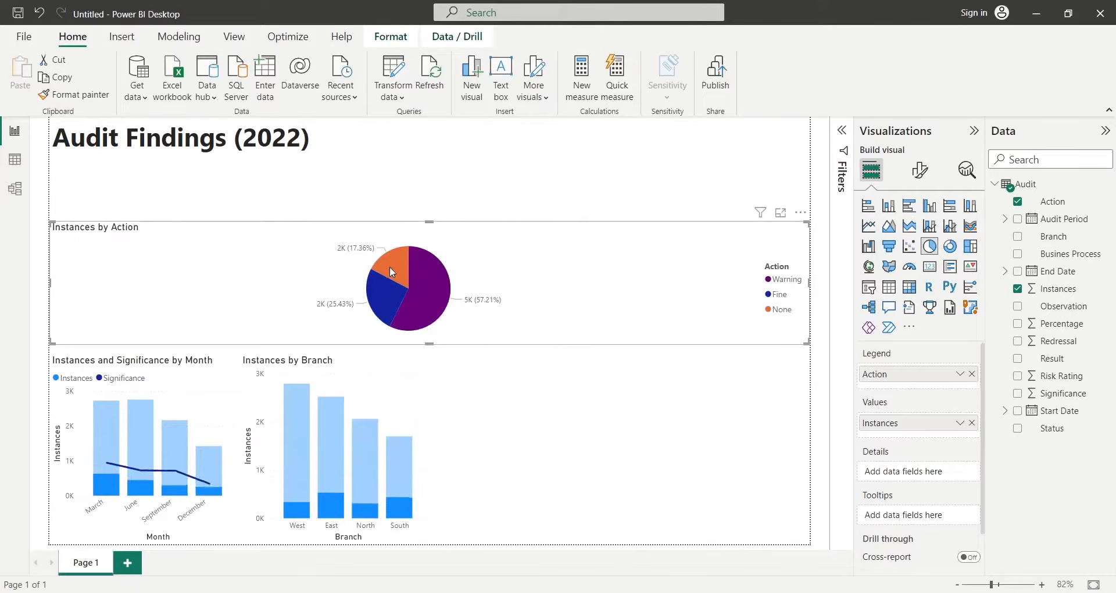
pyautogui.click(389, 267)
pyautogui.moveTo(390, 267)
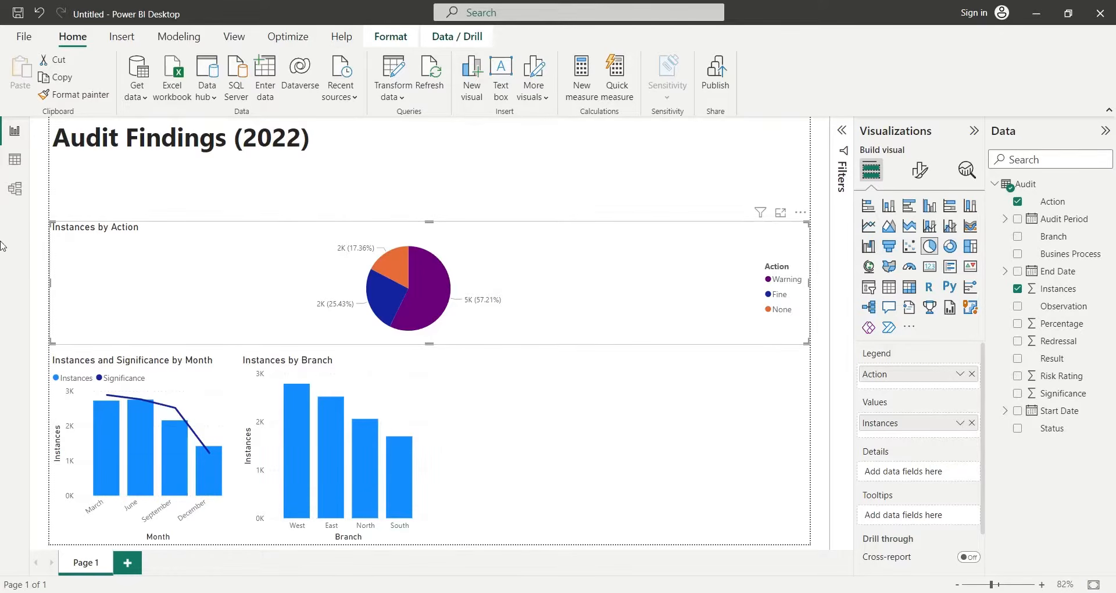
# Place the pie chart directly right of the Instances by Branch chart and resize it to about 400 wide and 351 high
pyautogui.moveTo(50, 222); pyautogui.dragTo(453, 445)
pyautogui.moveTo(614, 416); pyautogui.dragTo(610, 335)
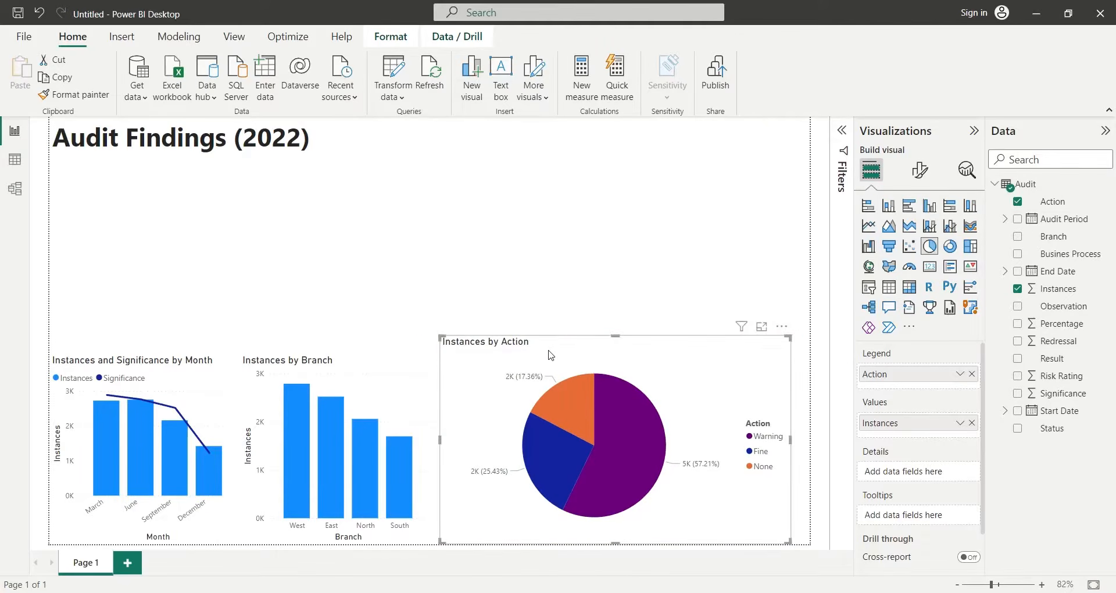
pyautogui.moveTo(550, 353); pyautogui.dragTo(543, 352)
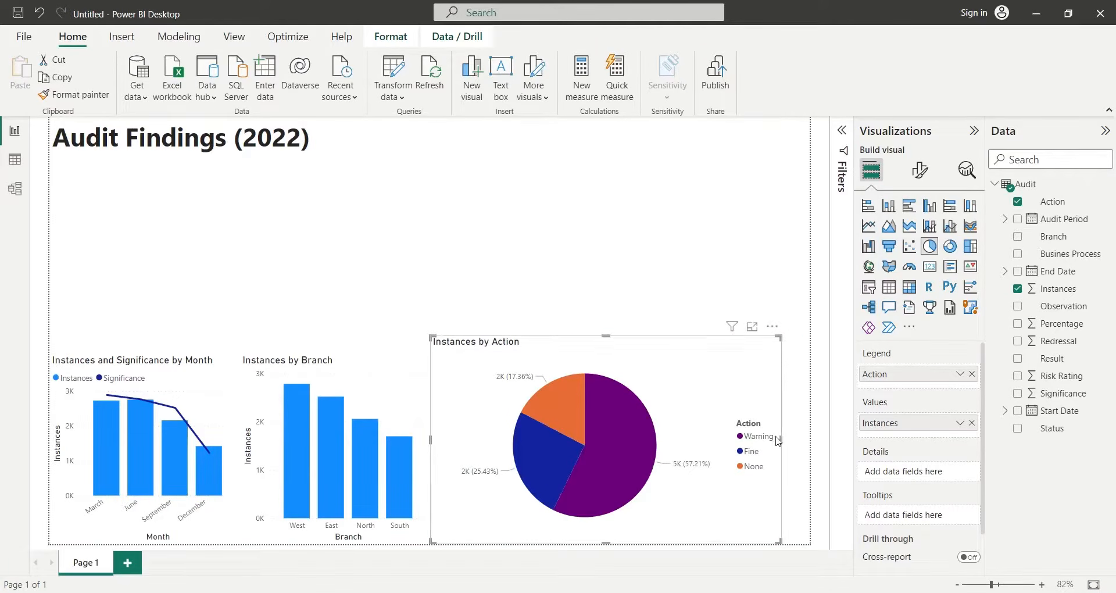
pyautogui.moveTo(782, 440); pyautogui.dragTo(667, 440)
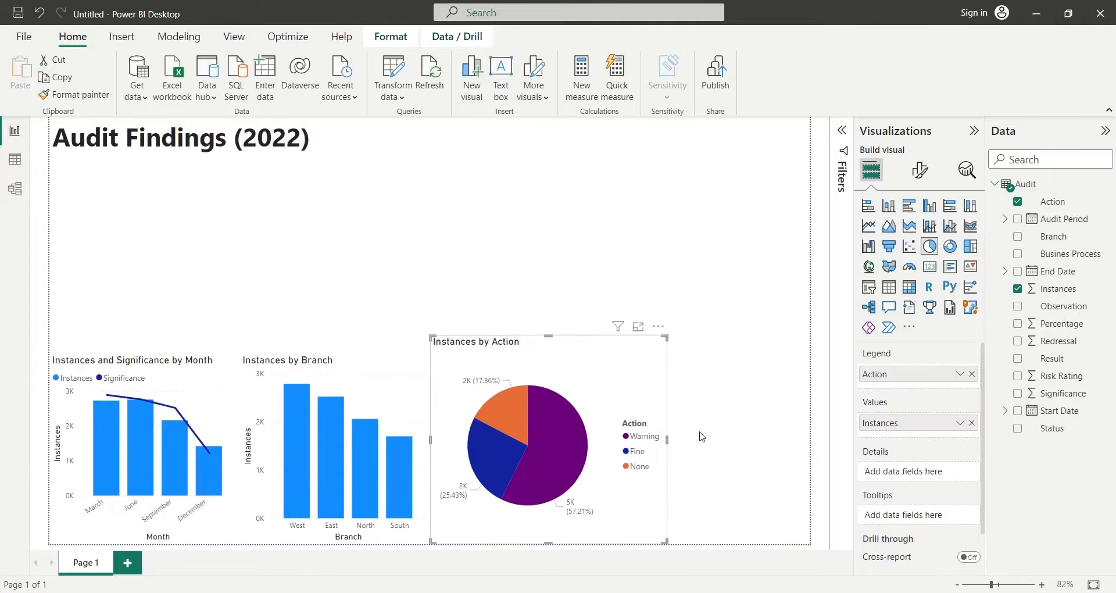
# Set the pie chart's width and height to 320 and align it with the other charts along the page's lower edge
pyautogui.click(920, 170)
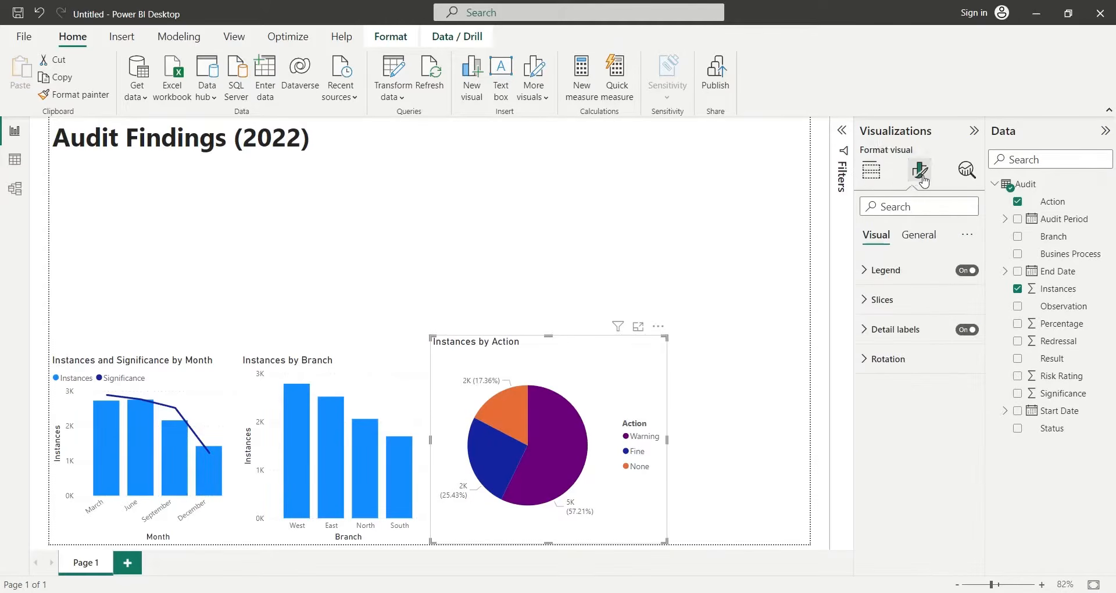
pyautogui.click(921, 235)
pyautogui.click(908, 269)
pyautogui.click(869, 381)
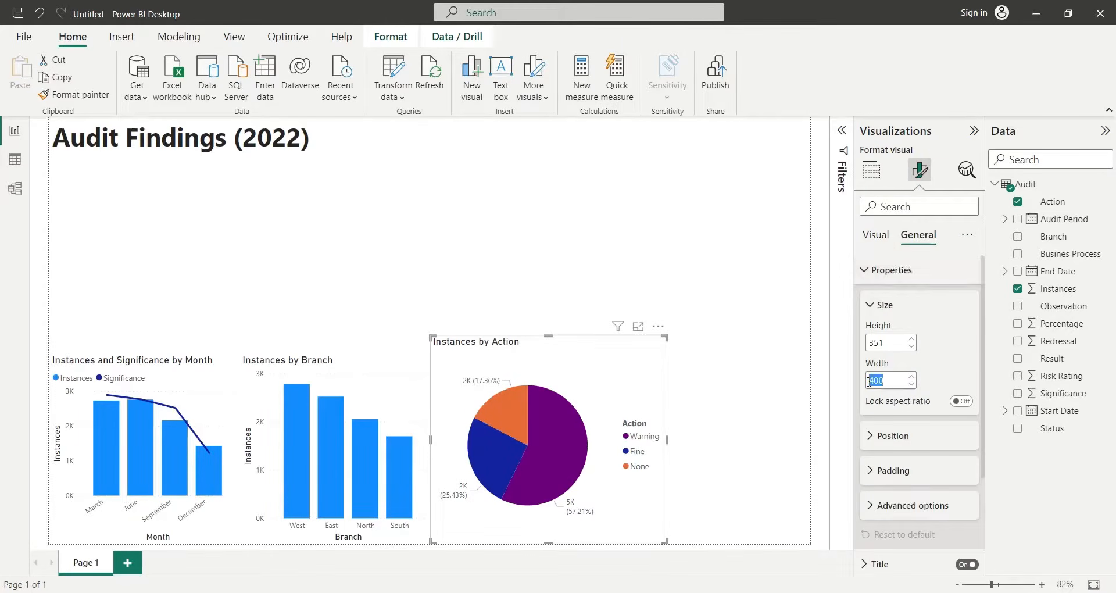
pyautogui.write('320')
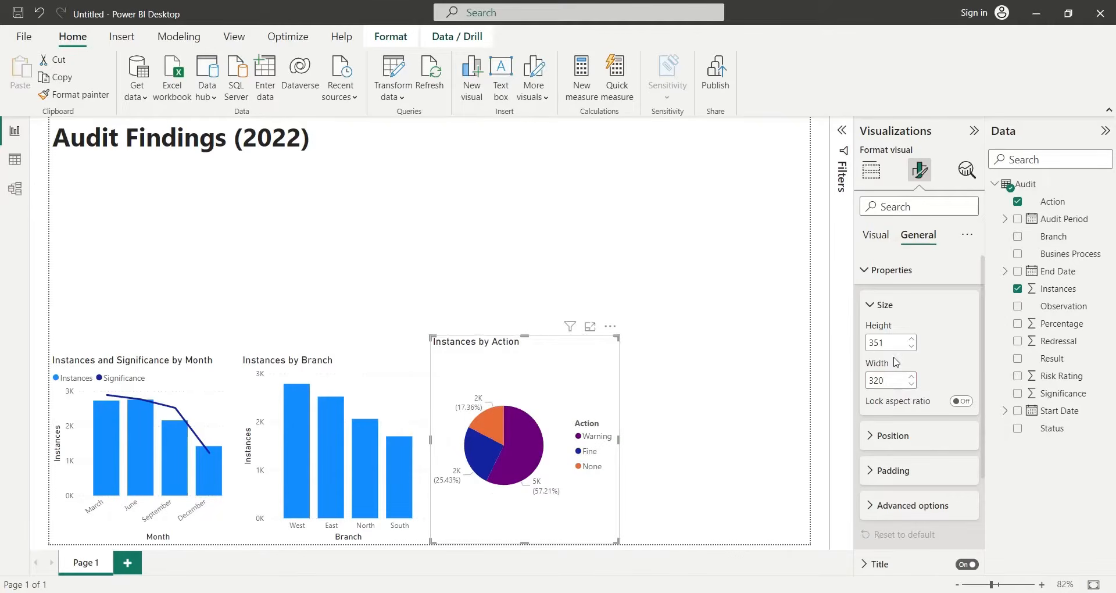
pyautogui.moveTo(893, 343); pyautogui.dragTo(845, 346)
pyautogui.write('320')
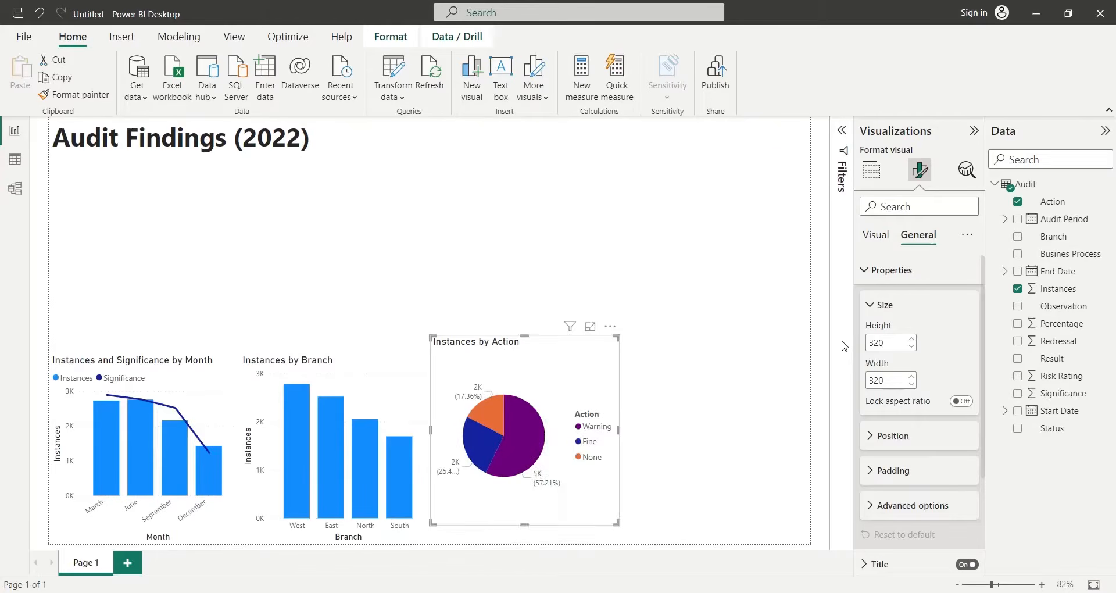
pyautogui.moveTo(572, 372); pyautogui.dragTo(571, 390)
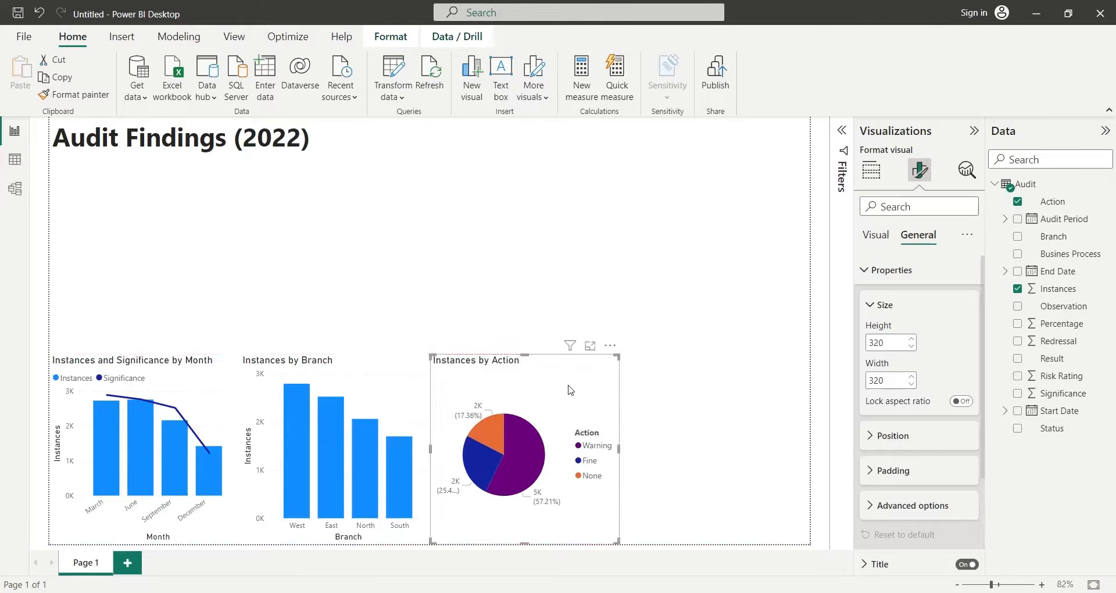
# Add a pie chart and fit it into the empty space directly right of the Instances by Action chart, matching its size
pyautogui.click(684, 388)
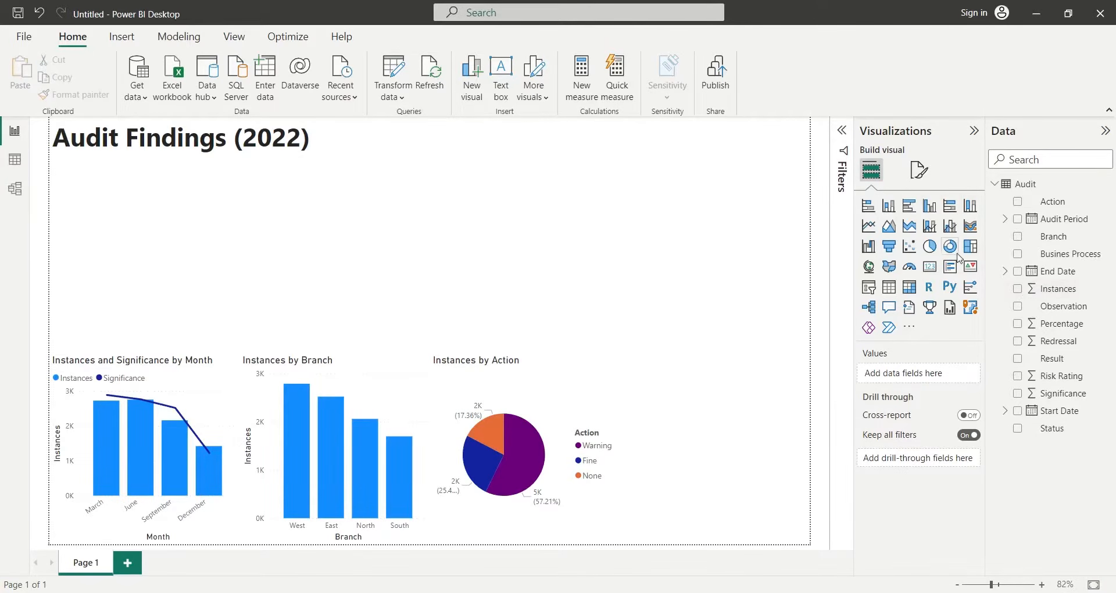
pyautogui.click(930, 246)
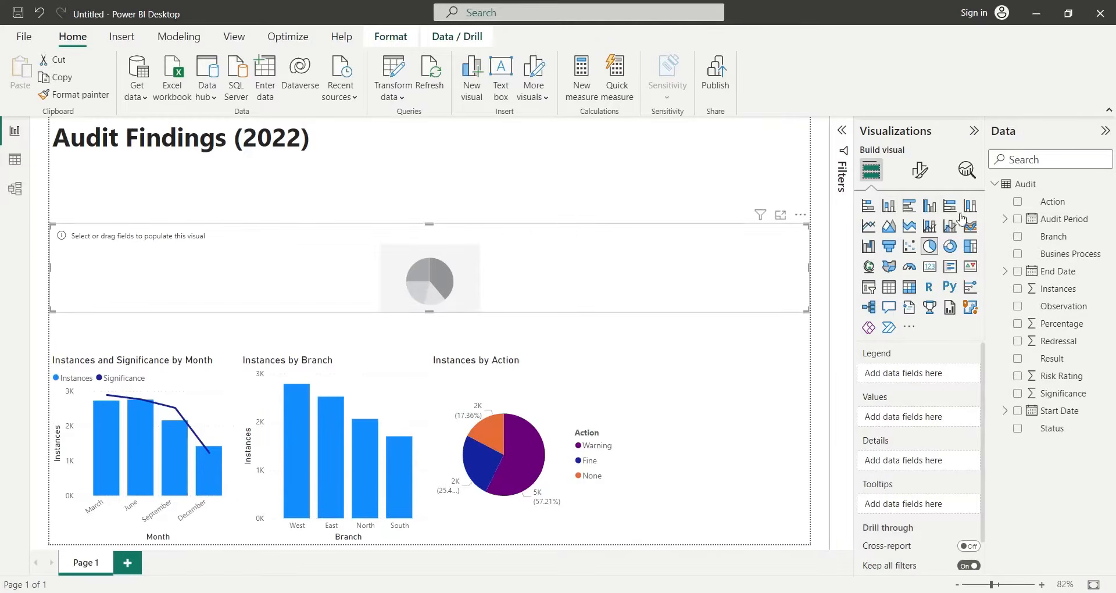
pyautogui.moveTo(580, 261); pyautogui.dragTo(592, 496)
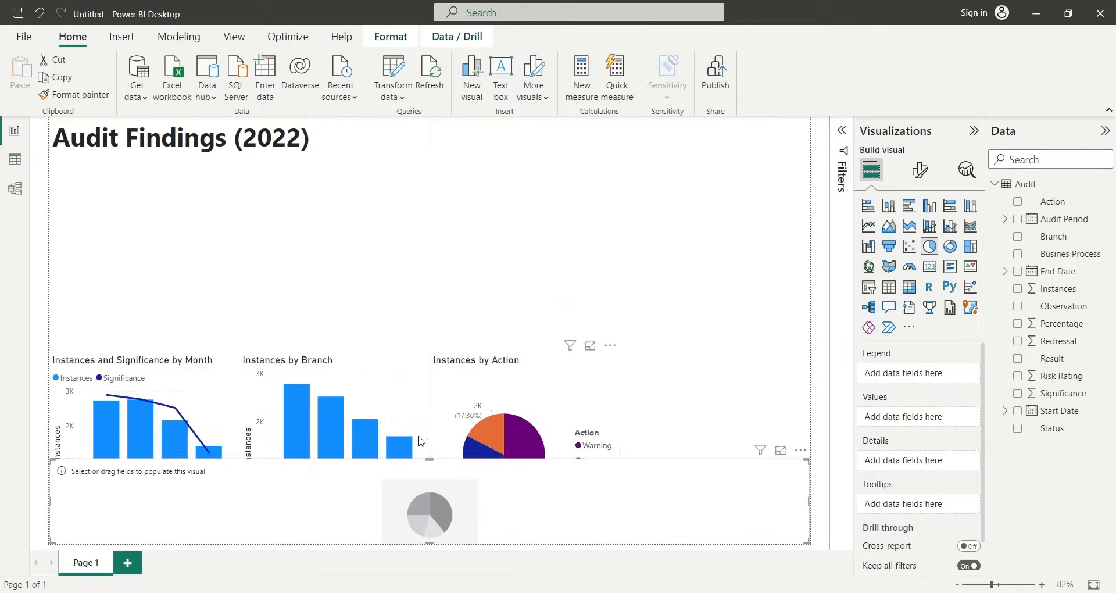
pyautogui.moveTo(50, 460); pyautogui.dragTo(624, 358)
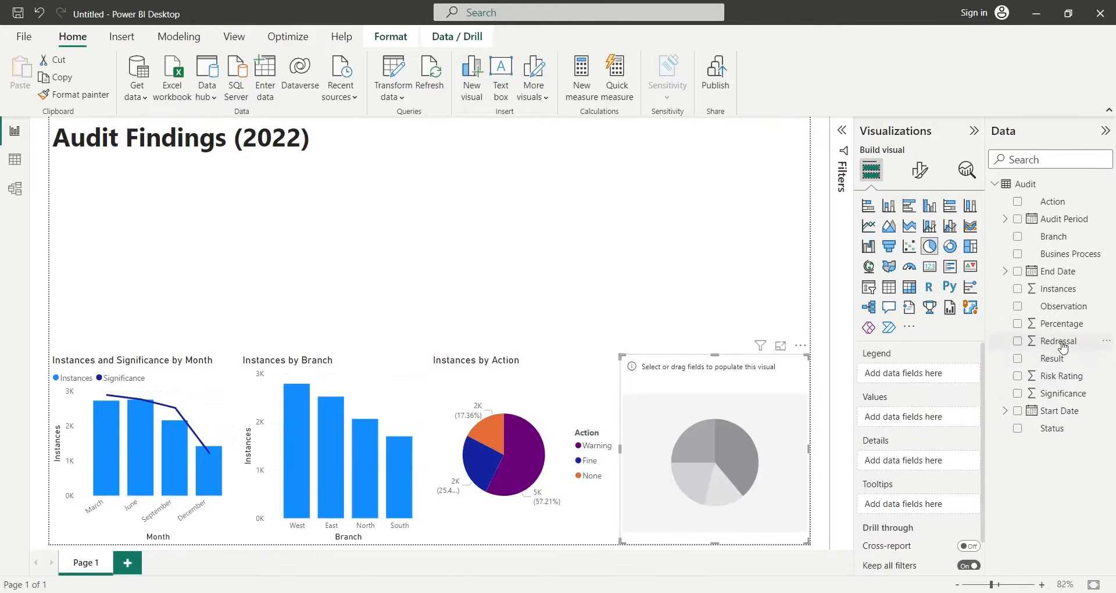
# Use Redressal as the new pie chart's legend and Instances as its values, renaming the value field "Instances"
pyautogui.moveTo(1063, 342); pyautogui.dragTo(940, 379)
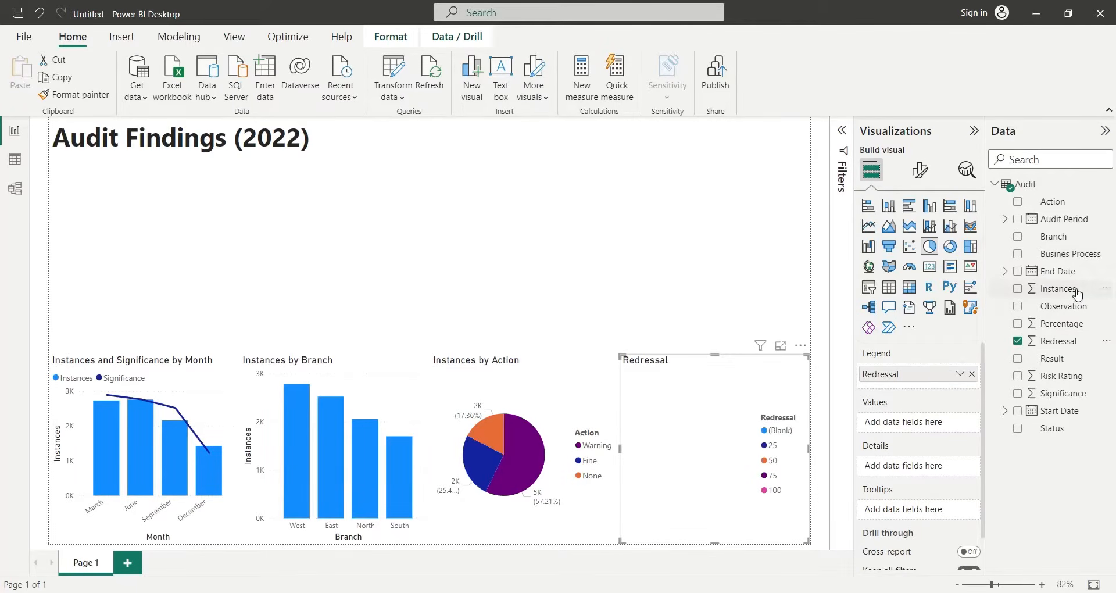
pyautogui.moveTo(1077, 291); pyautogui.dragTo(900, 428)
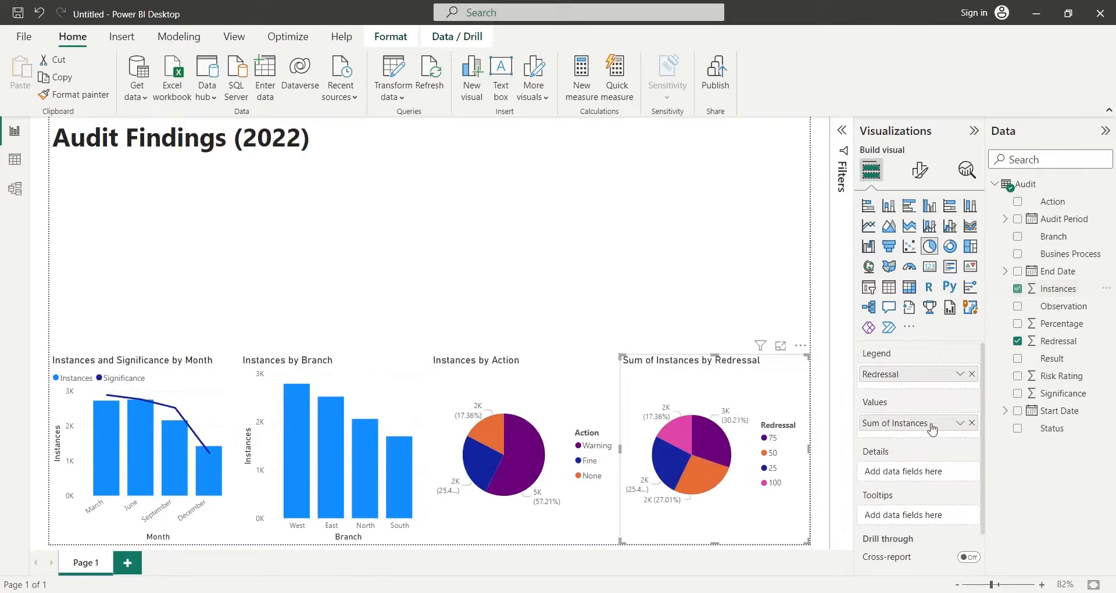
pyautogui.doubleClick(899, 428)
pyautogui.click(895, 424)
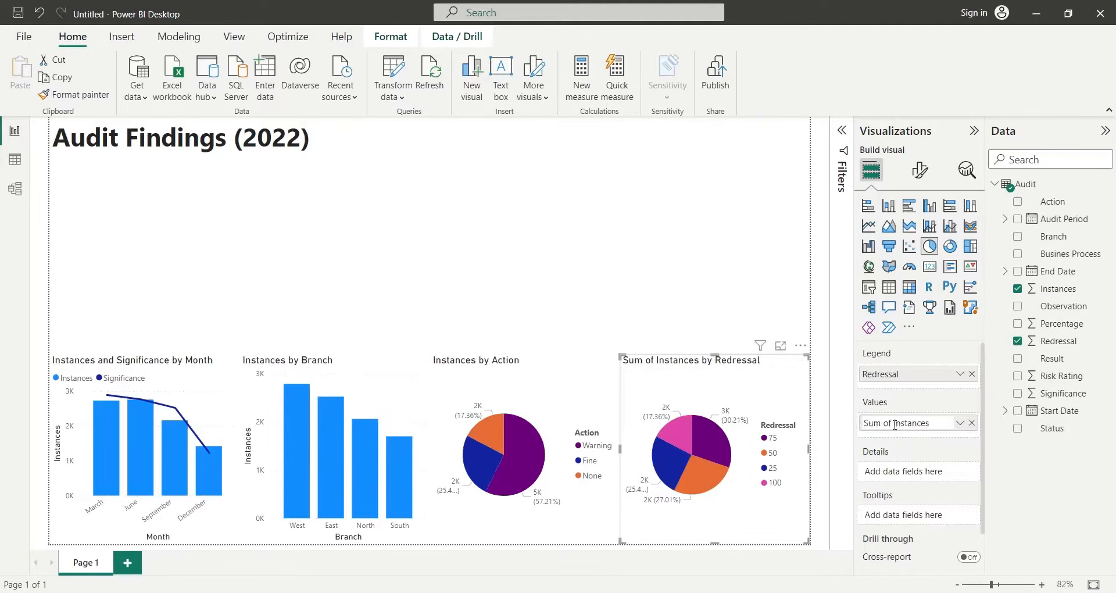
pyautogui.hotkey('shift', 'Home')
pyautogui.press('BackSpace')
pyautogui.press('Return')
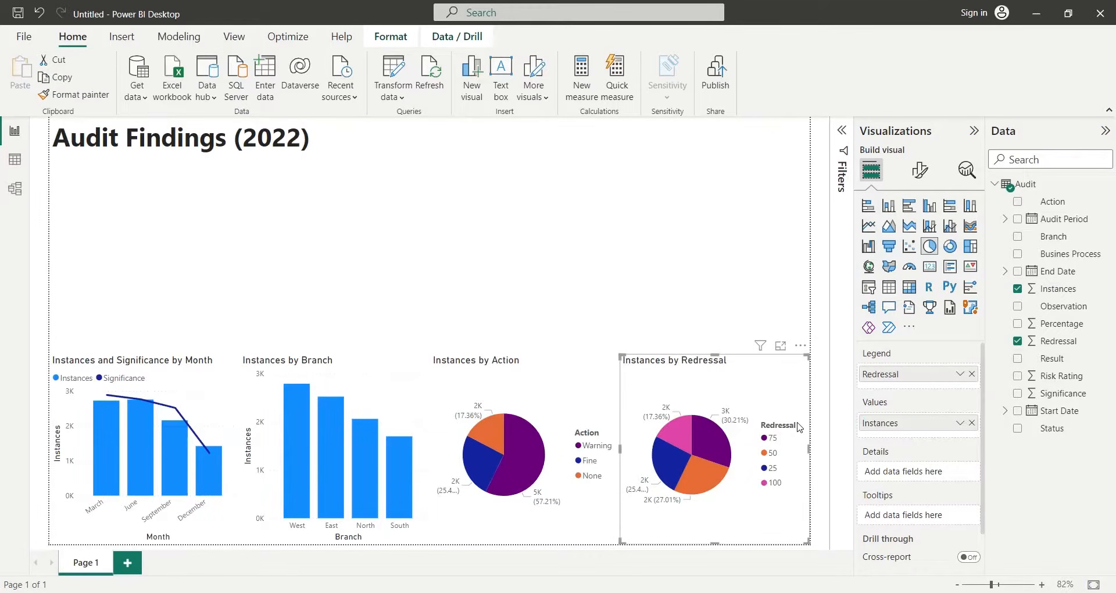
pyautogui.click(658, 266)
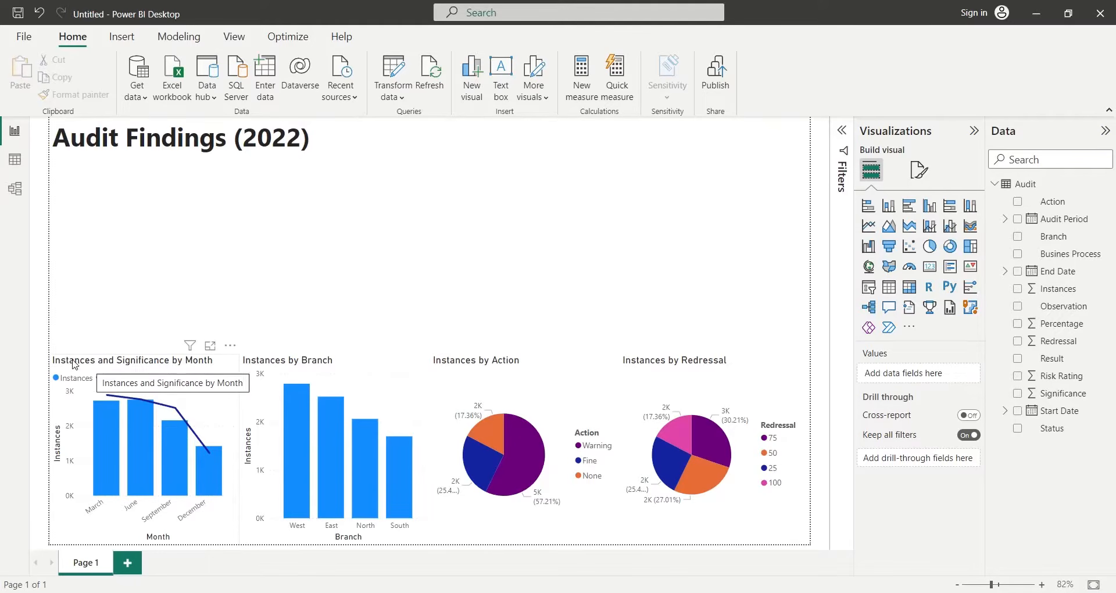
# Duplicate the Instances and Significance by Month chart and place the copy directly above the original
pyautogui.click(164, 366)
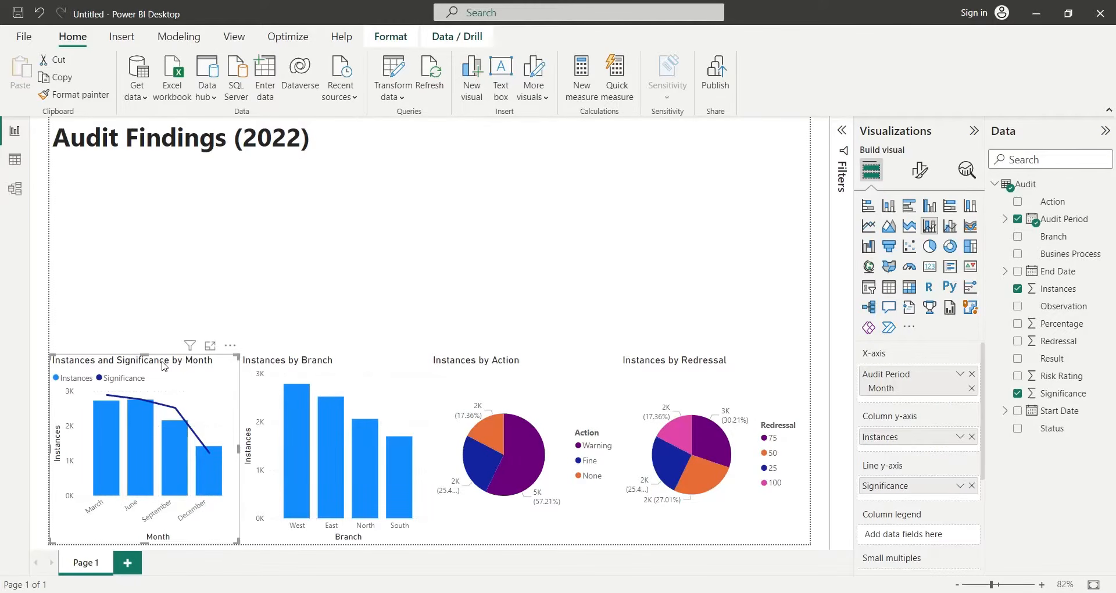
pyautogui.hotkey('ctrl', 'c')
pyautogui.hotkey('ctrl', 'v')
pyautogui.moveTo(164, 366); pyautogui.dragTo(165, 177)
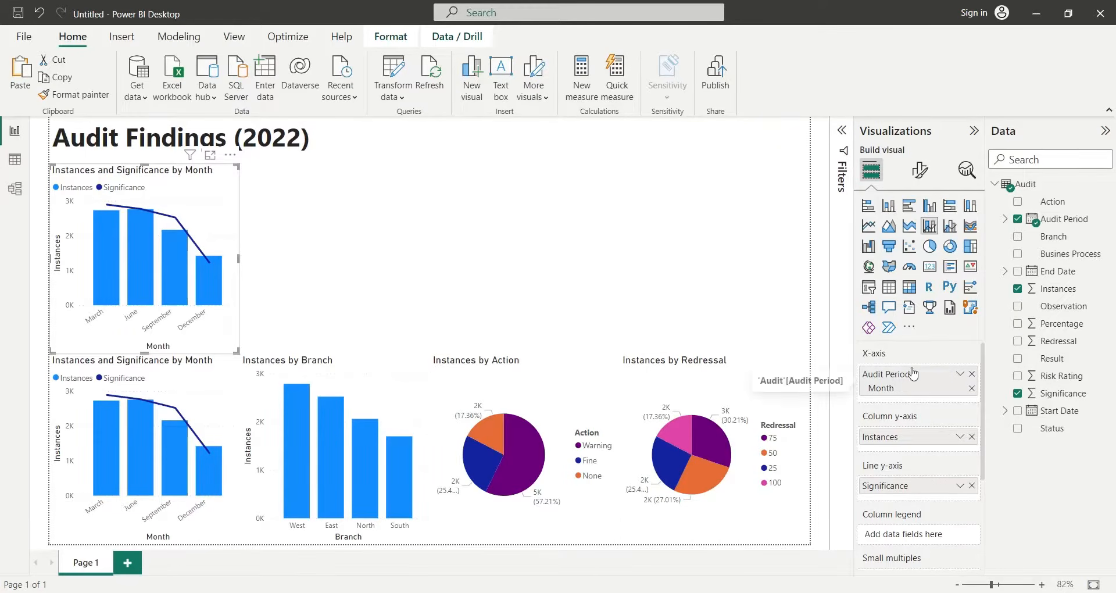
# Replace Audit Period with Risk Rating on the duplicated chart's x-axis, keeping the line and column chart type
pyautogui.click(972, 374)
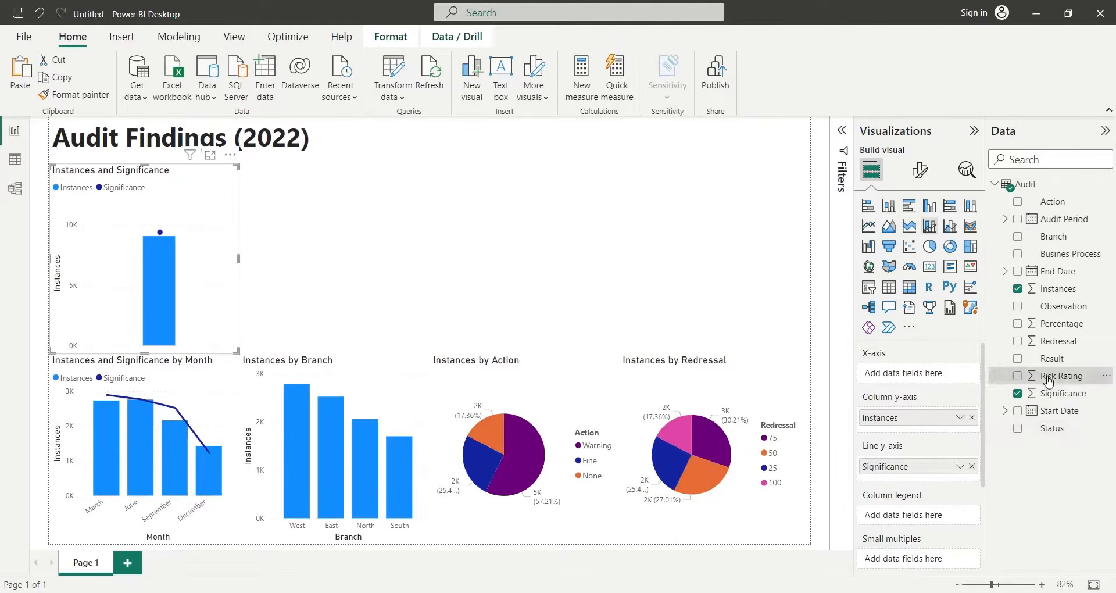
pyautogui.moveTo(1048, 380); pyautogui.dragTo(919, 373)
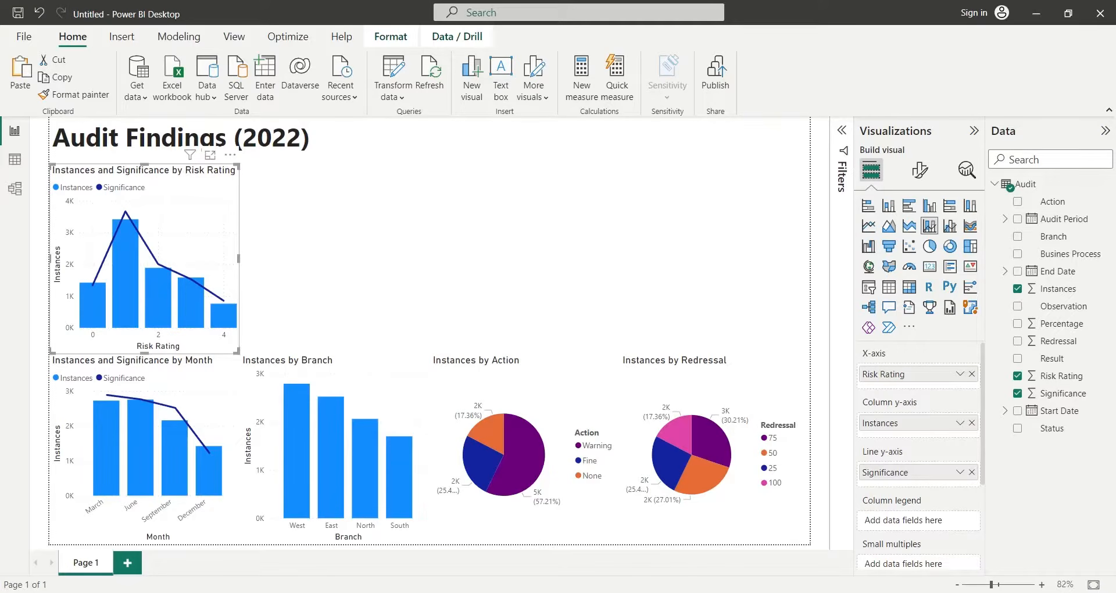
pyautogui.click(911, 210)
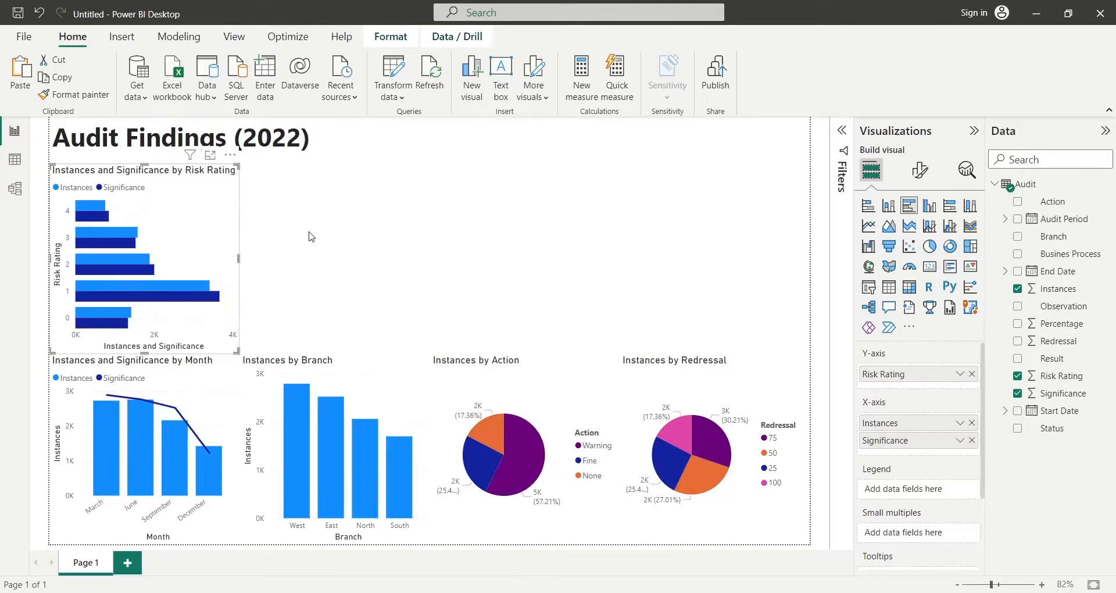
pyautogui.hotkey('ctrl', 'z')
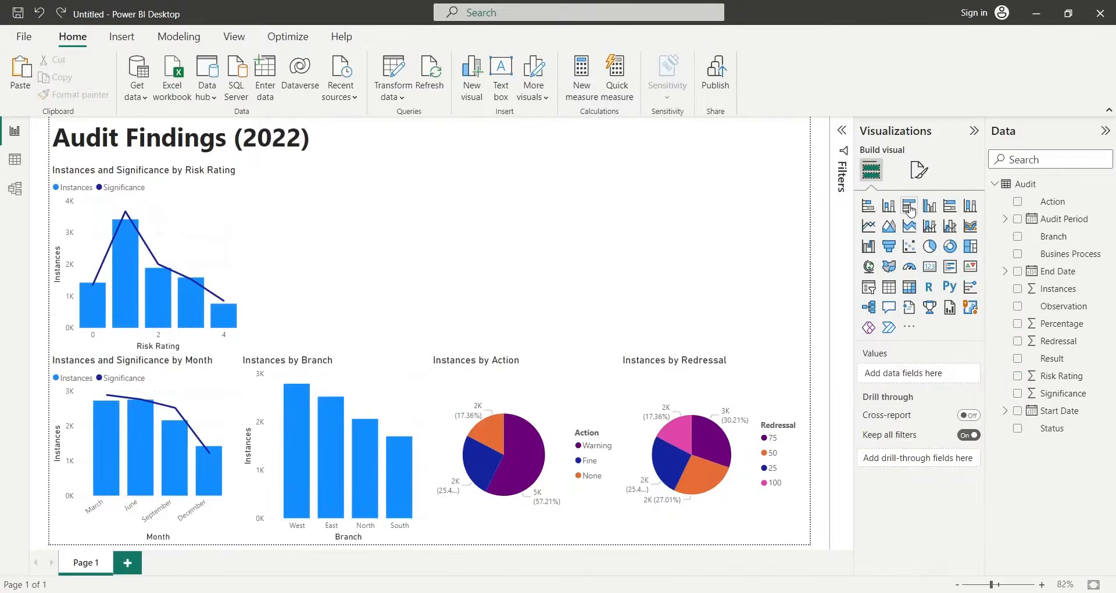
# Add a clustered bar chart of Instances by Busines Process and narrow it to the width of the Instances by Branch chart
pyautogui.click(909, 208)
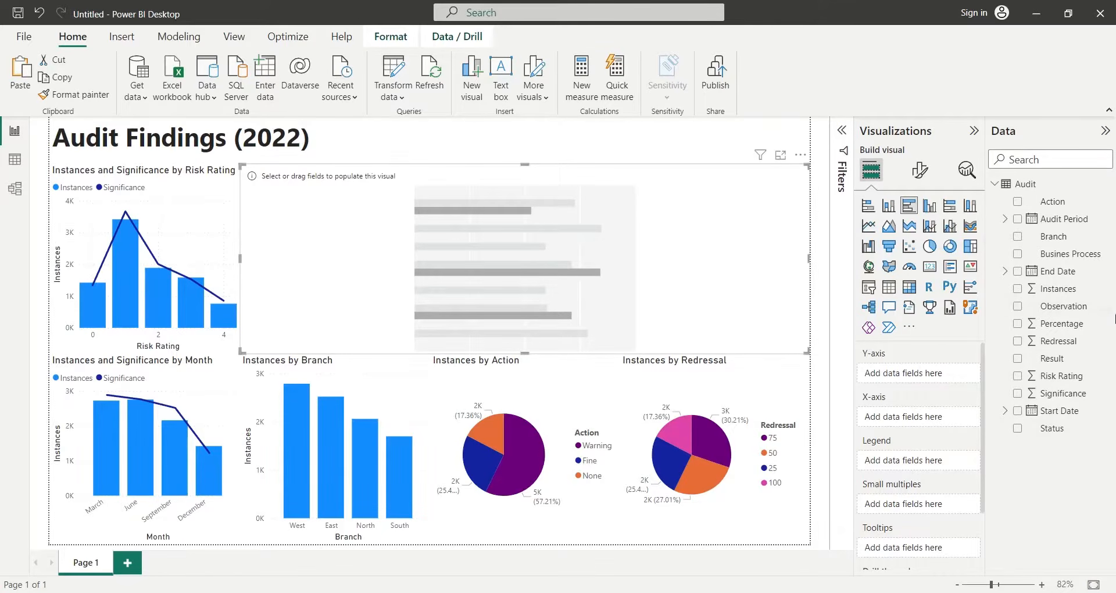
pyautogui.moveTo(1072, 260); pyautogui.dragTo(935, 371)
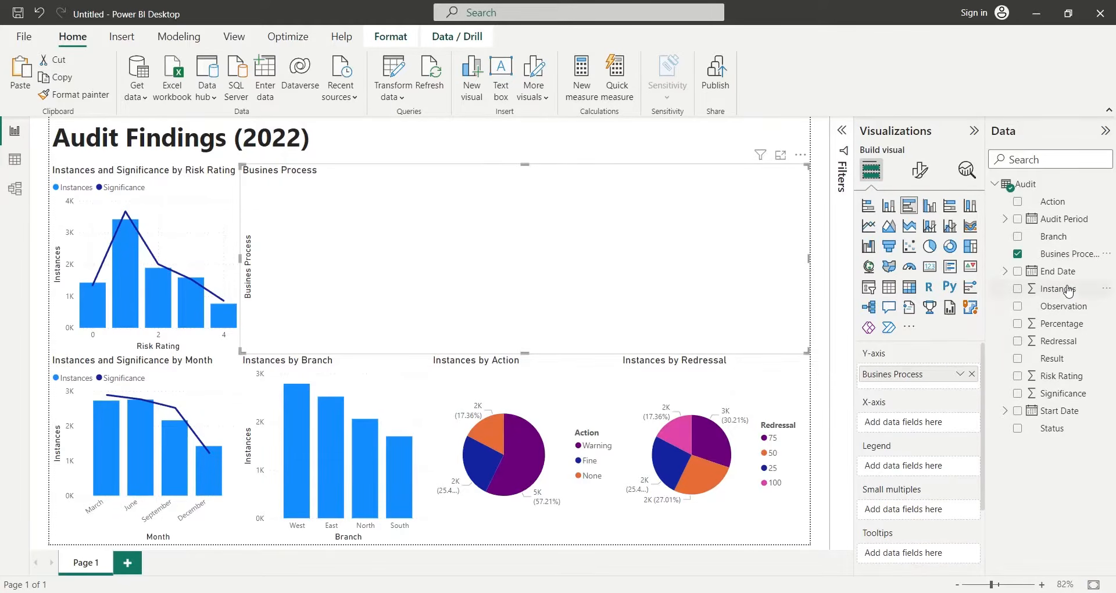
pyautogui.moveTo(1069, 289); pyautogui.dragTo(913, 423)
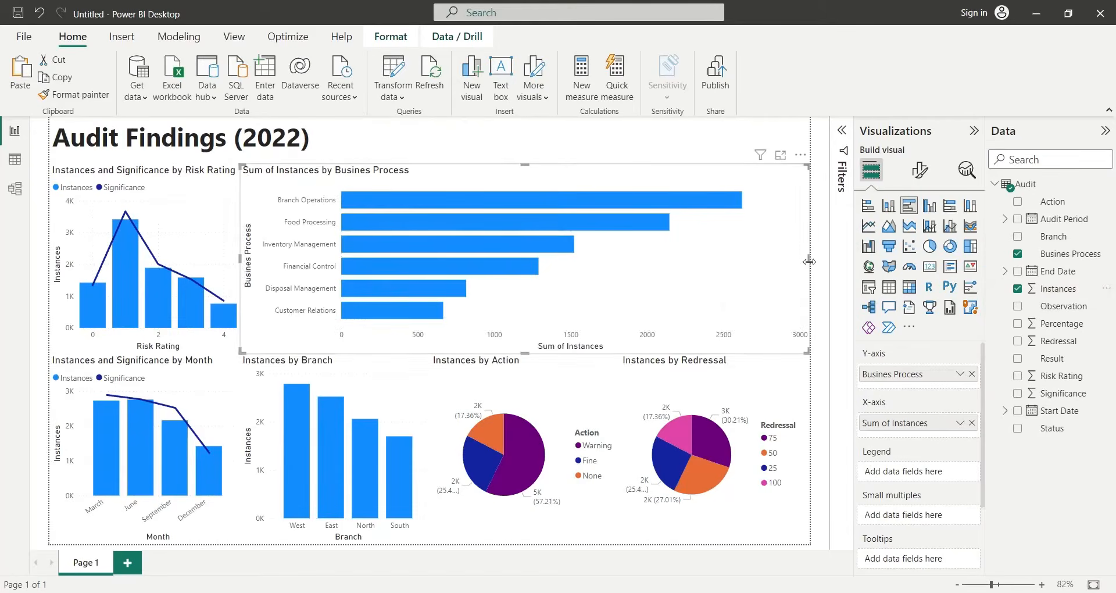
pyautogui.moveTo(809, 258); pyautogui.dragTo(429, 284)
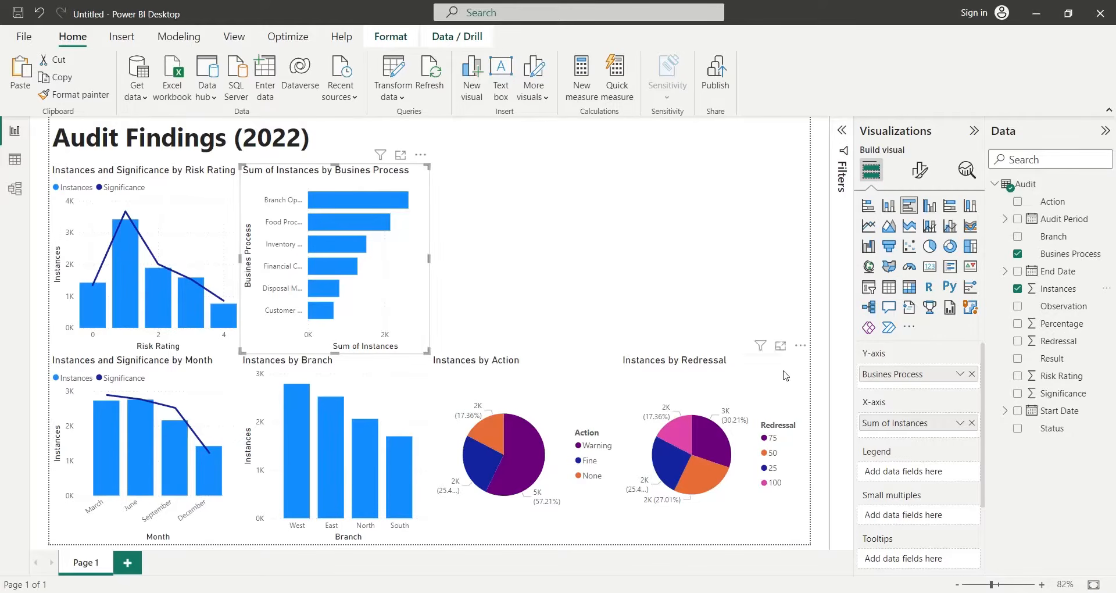
# Rename the bar chart's x-axis field "Instances" and deselect the chart
pyautogui.doubleClick(894, 423)
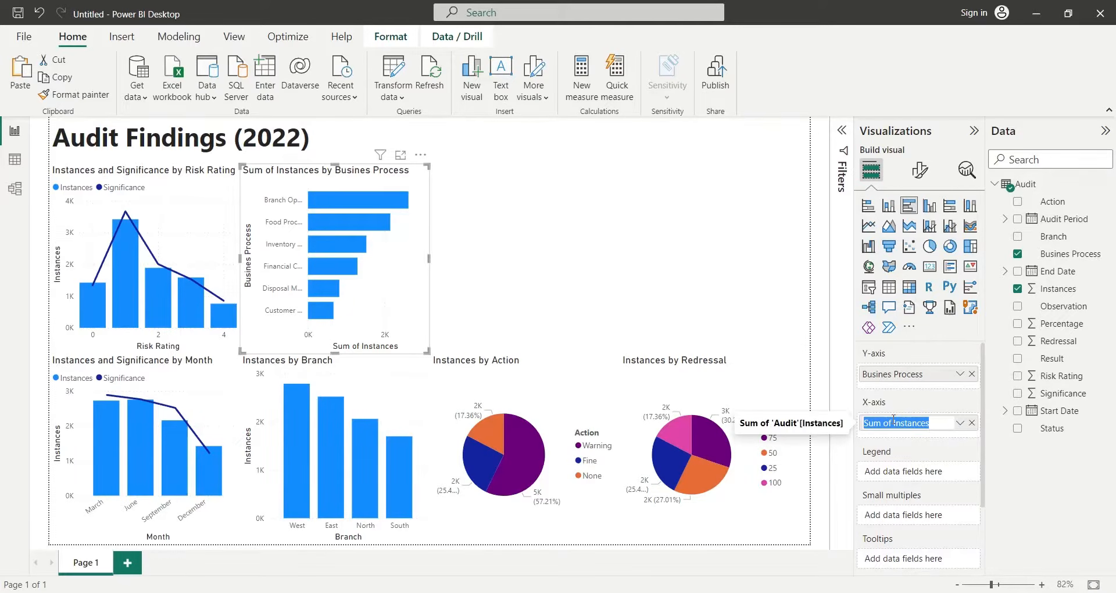
pyautogui.hotkey('ctrl', 'shift', 'Left')
pyautogui.press('BackSpace')
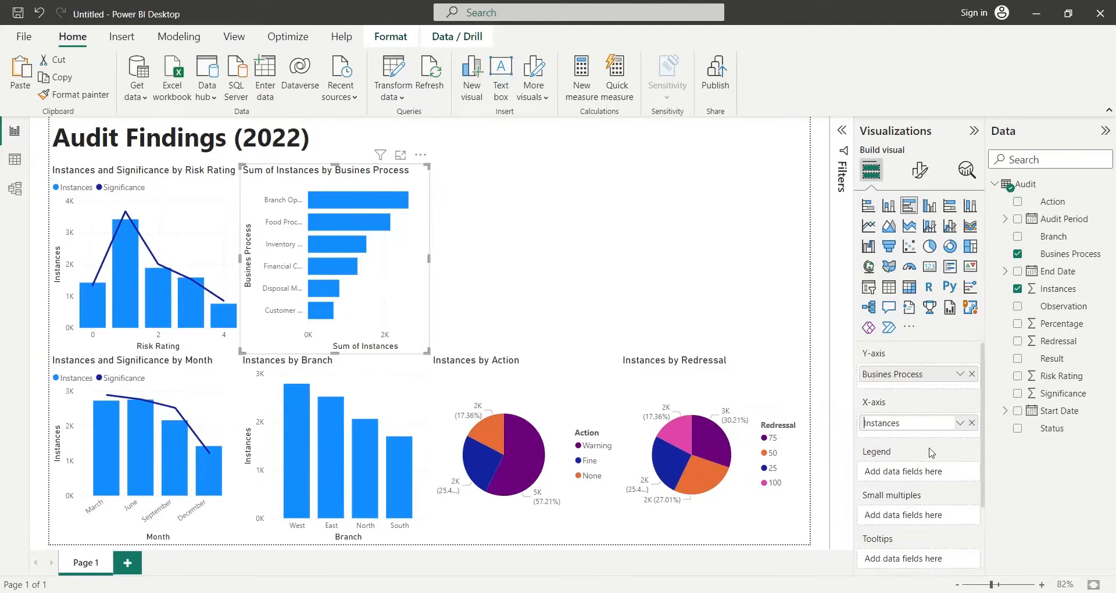
pyautogui.press('Return')
pyautogui.click(573, 300)
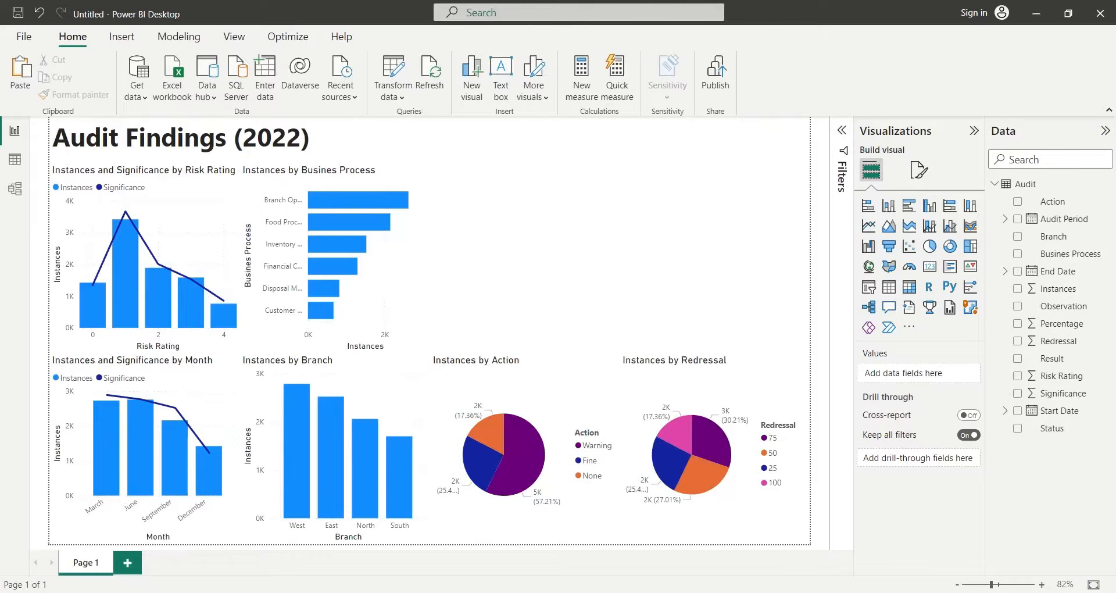
# Duplicate the Instances by Action pie chart and place the copy directly above the original
pyautogui.click(540, 378)
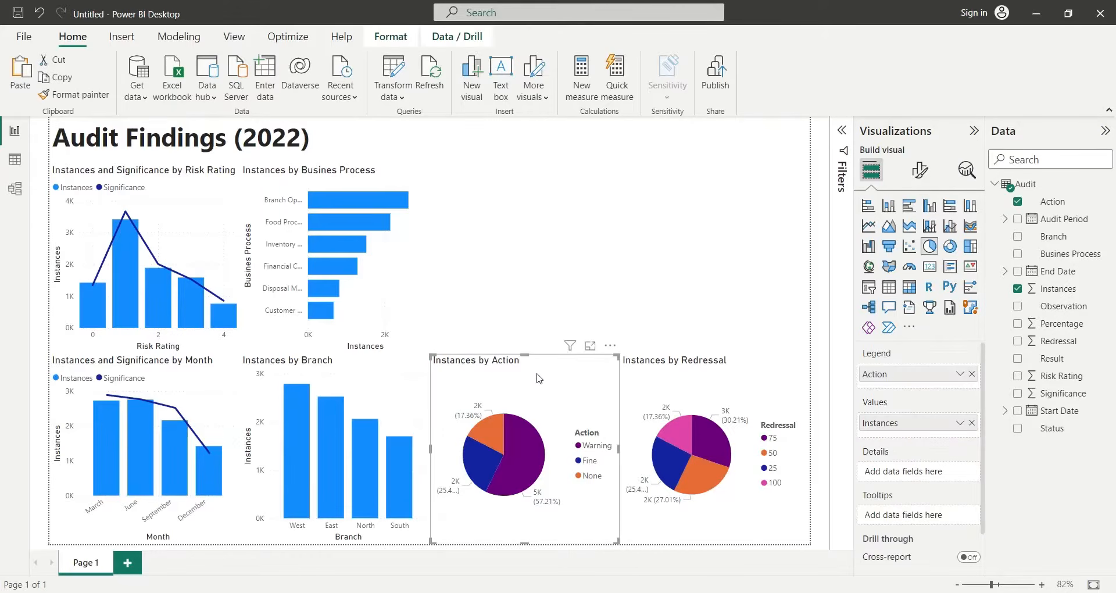
pyautogui.hotkey('ctrl', 'c')
pyautogui.hotkey('ctrl', 'v')
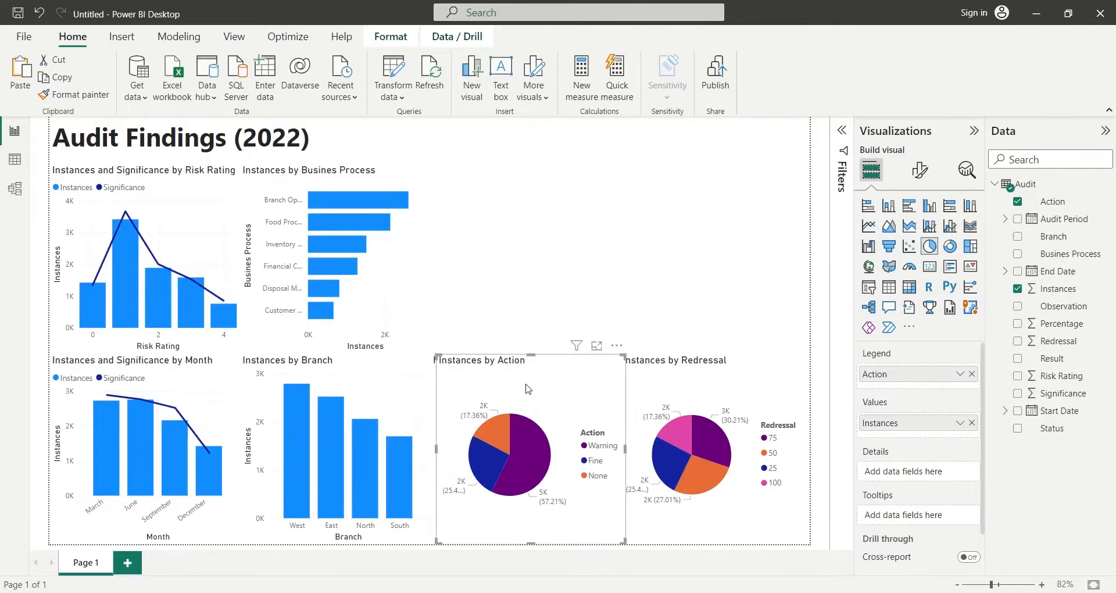
pyautogui.moveTo(540, 379); pyautogui.dragTo(556, 196)
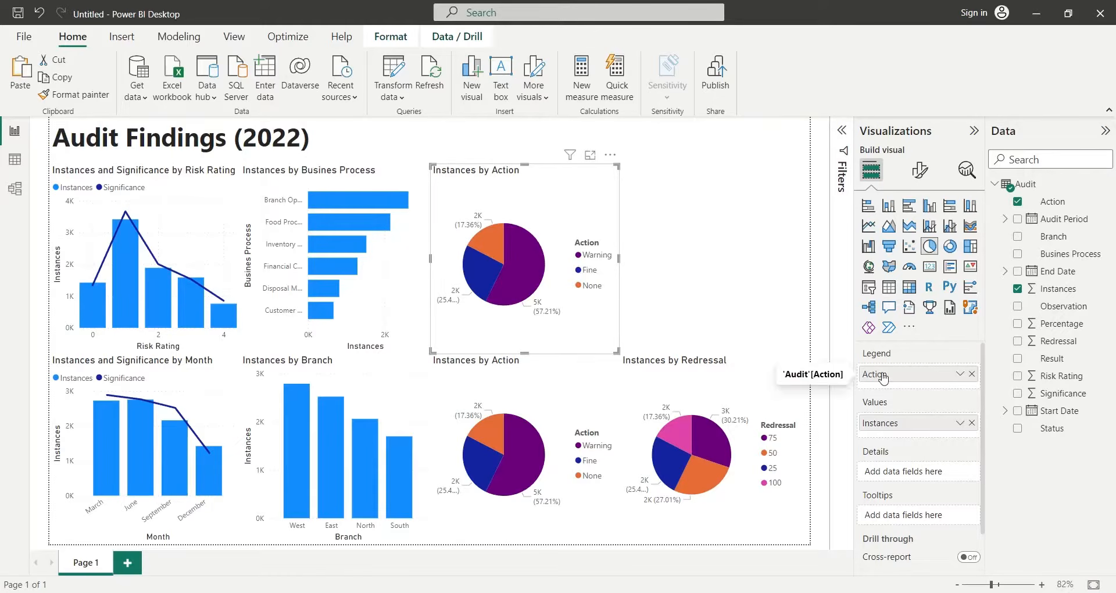
# Replace Action with Result as the duplicated pie chart's legend
pyautogui.click(972, 374)
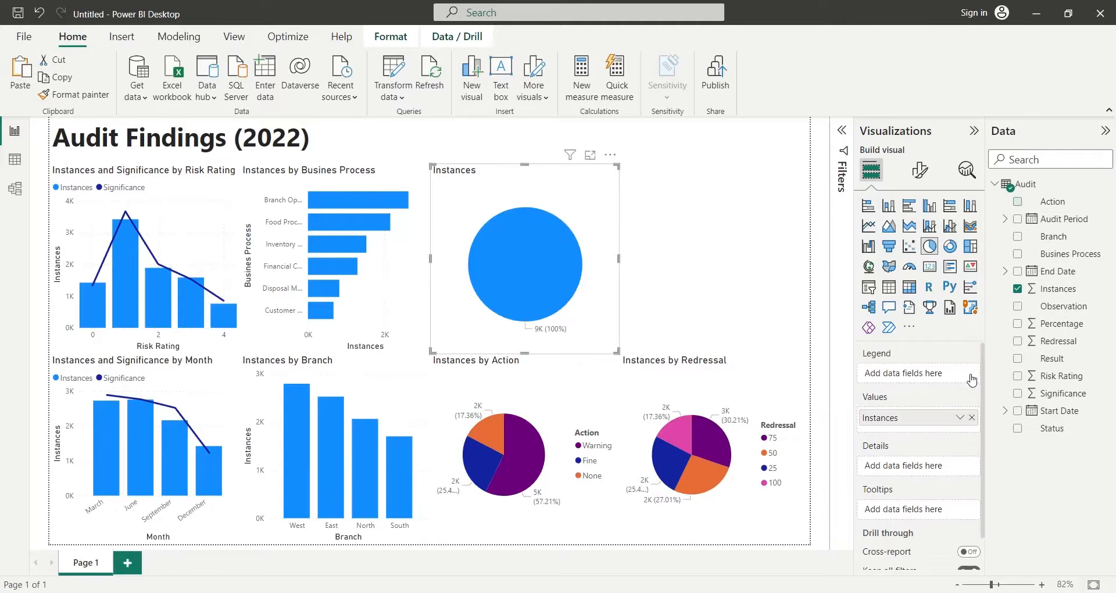
pyautogui.moveTo(1053, 359); pyautogui.dragTo(935, 376)
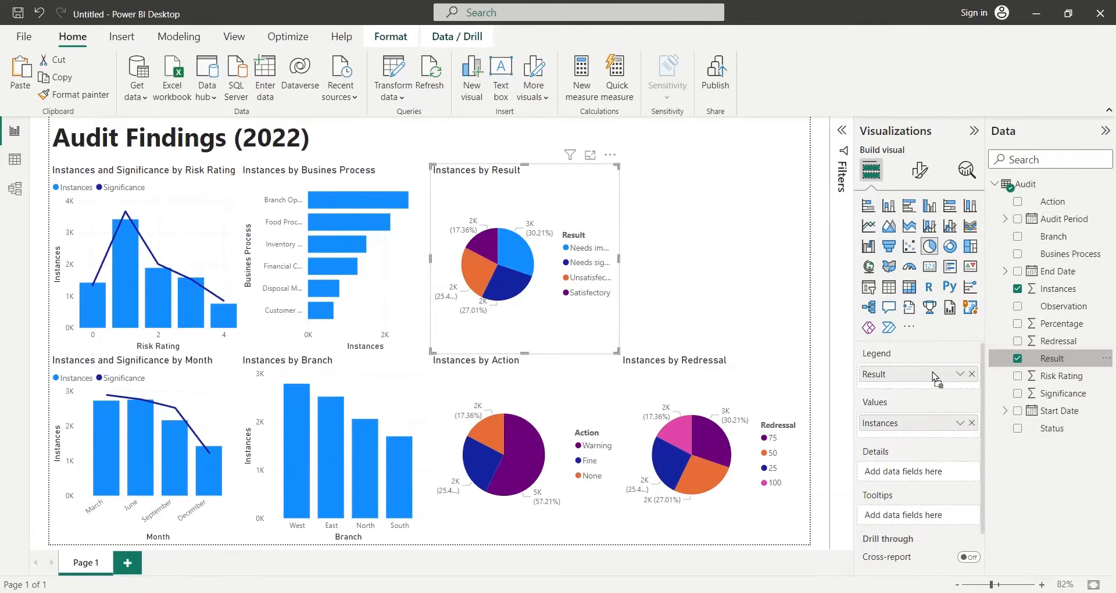
pyautogui.click(735, 327)
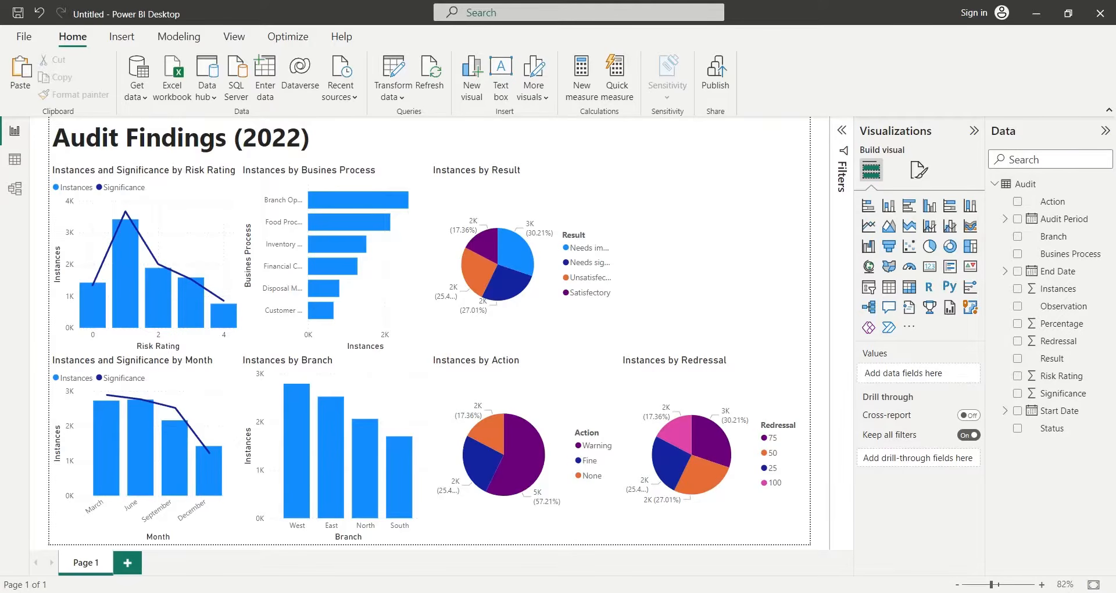
# Add a gauge above the Instances by Redressal chart, using the average of Redressal as its value
pyautogui.click(911, 270)
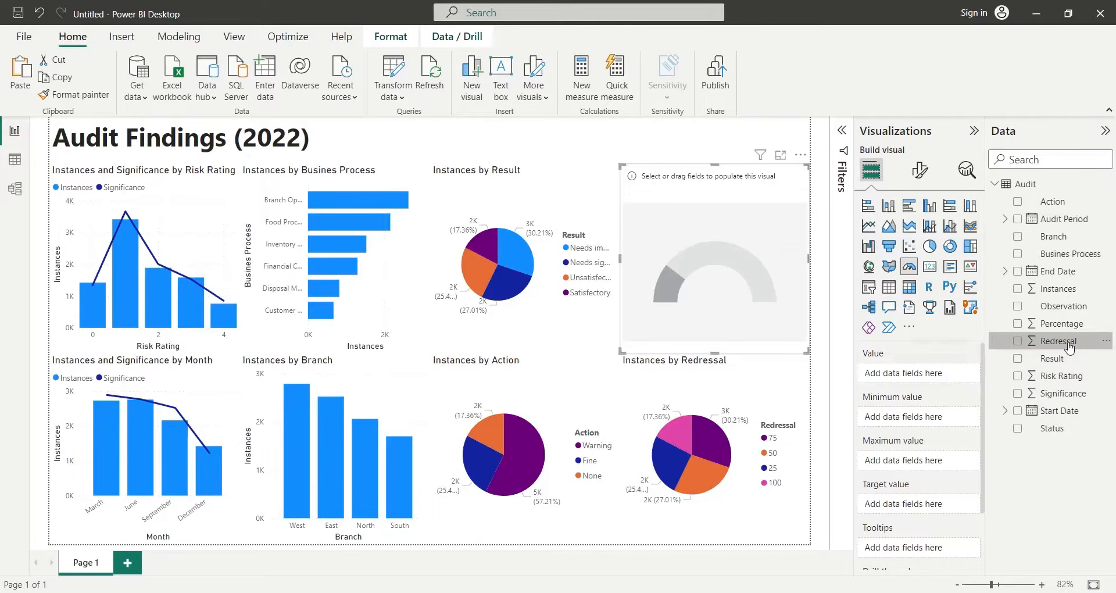
pyautogui.moveTo(1069, 347); pyautogui.dragTo(937, 376)
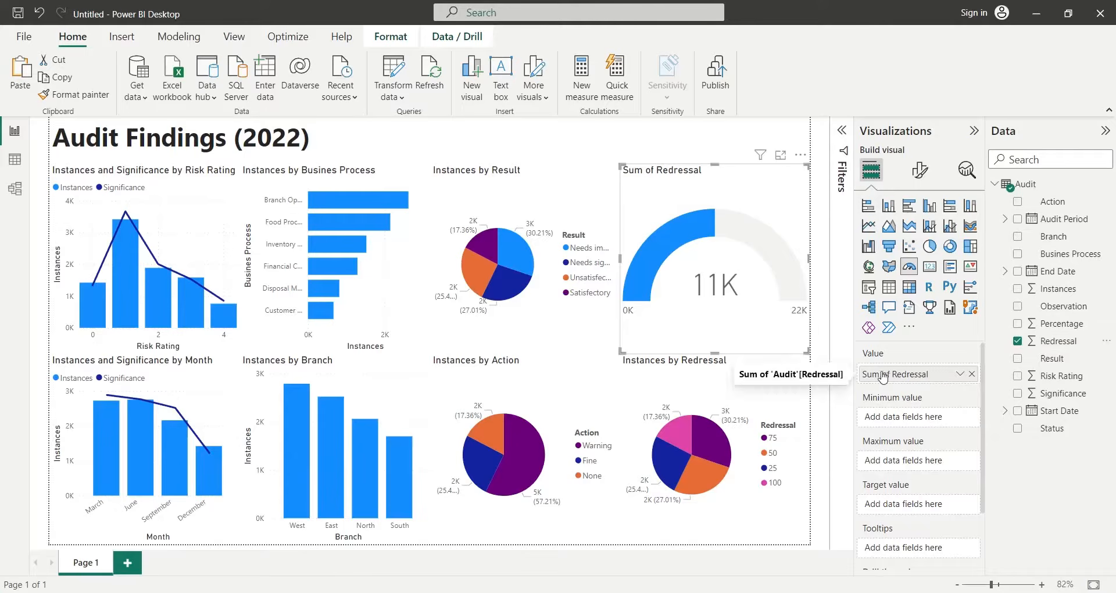
pyautogui.click(960, 373)
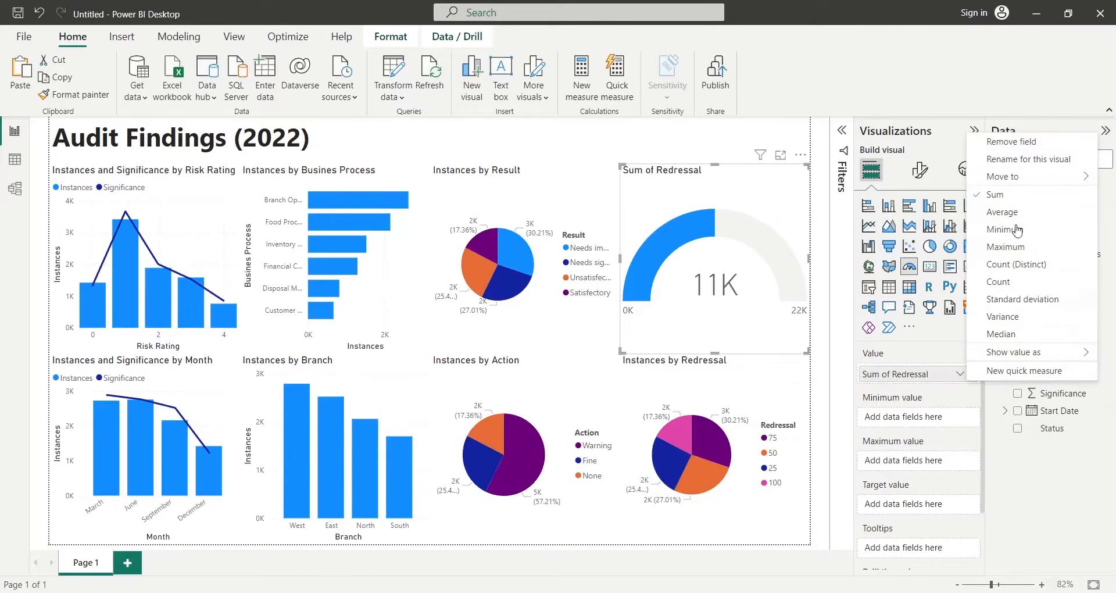
pyautogui.click(1003, 213)
# Rename the gauge's value field "Redressal"
pyautogui.doubleClick(910, 374)
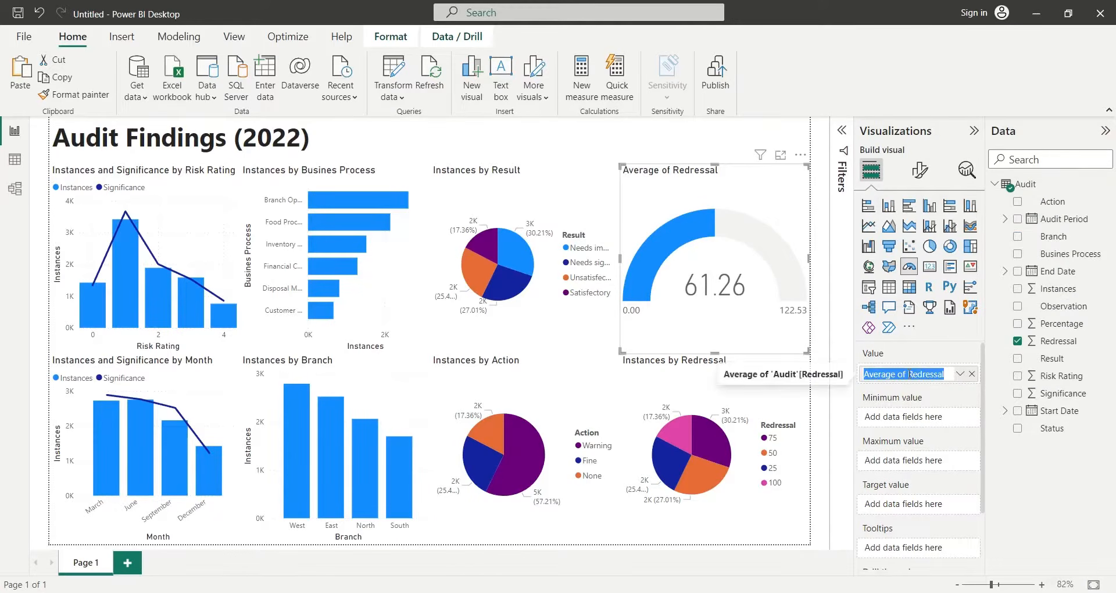
pyautogui.write('Redressal')
pyautogui.press('Return')
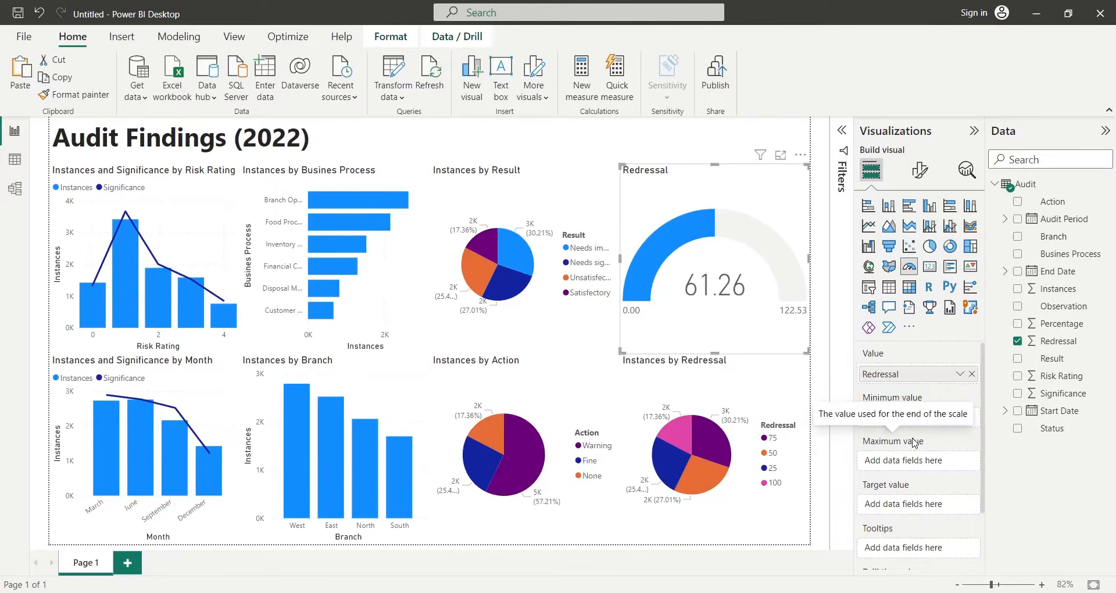
# Create a measure named Min with the constant value 0
pyautogui.click(585, 95)
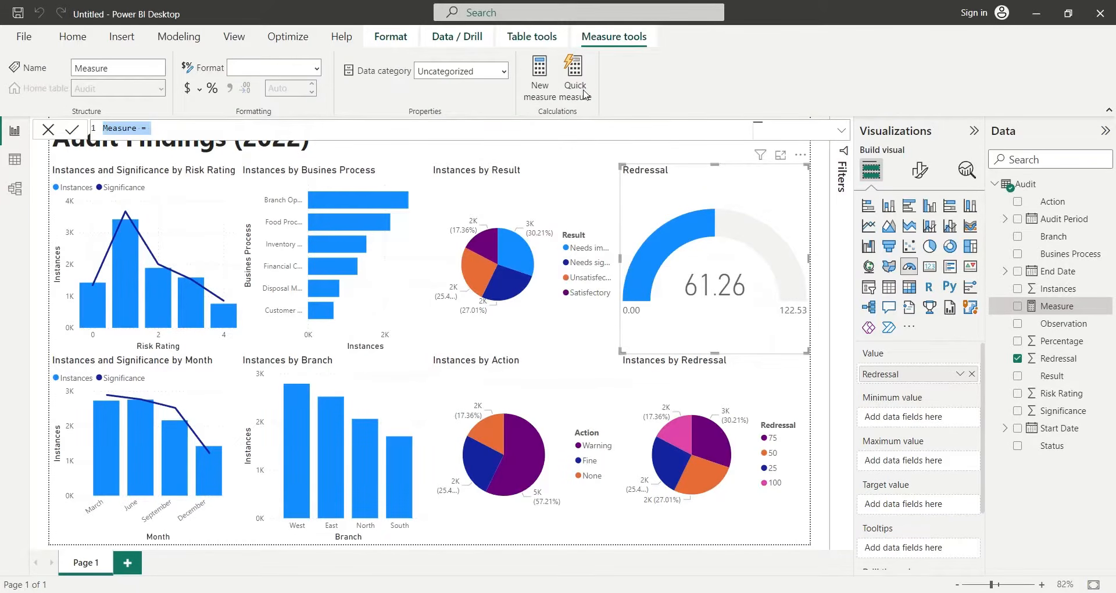
pyautogui.write('Mi')
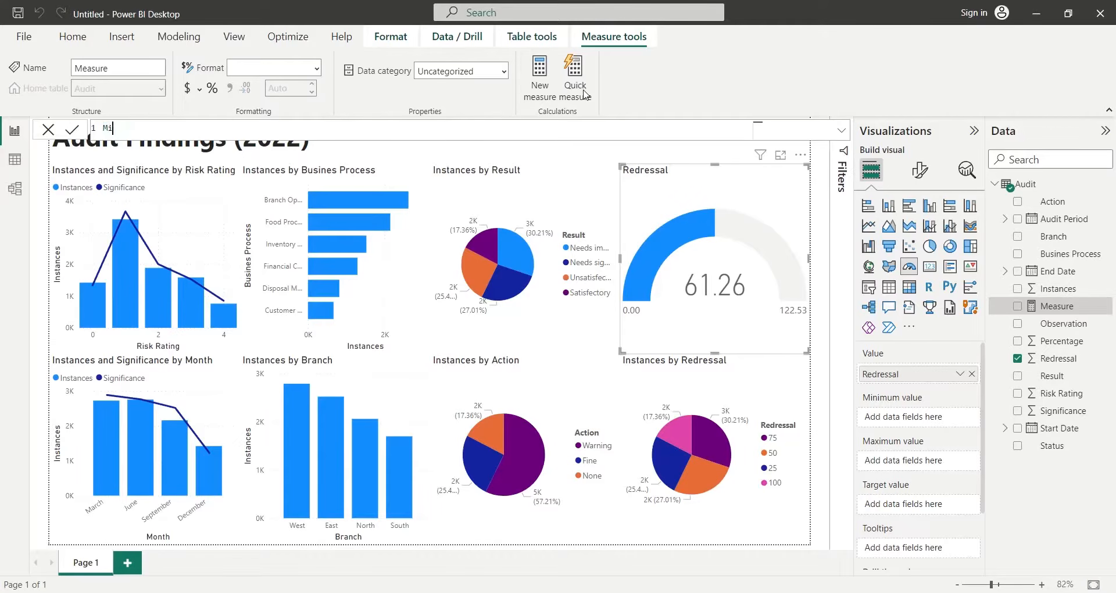
pyautogui.write('n =')
pyautogui.write('0')
pyautogui.press('Return')
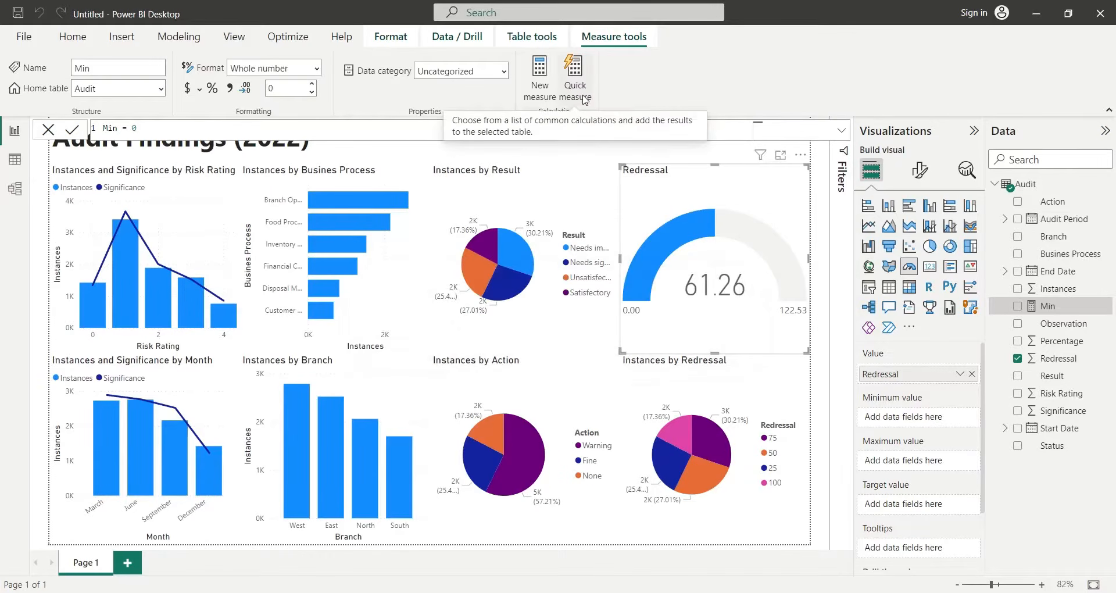
# Create a measure named Max with the constant value 100
pyautogui.click(541, 82)
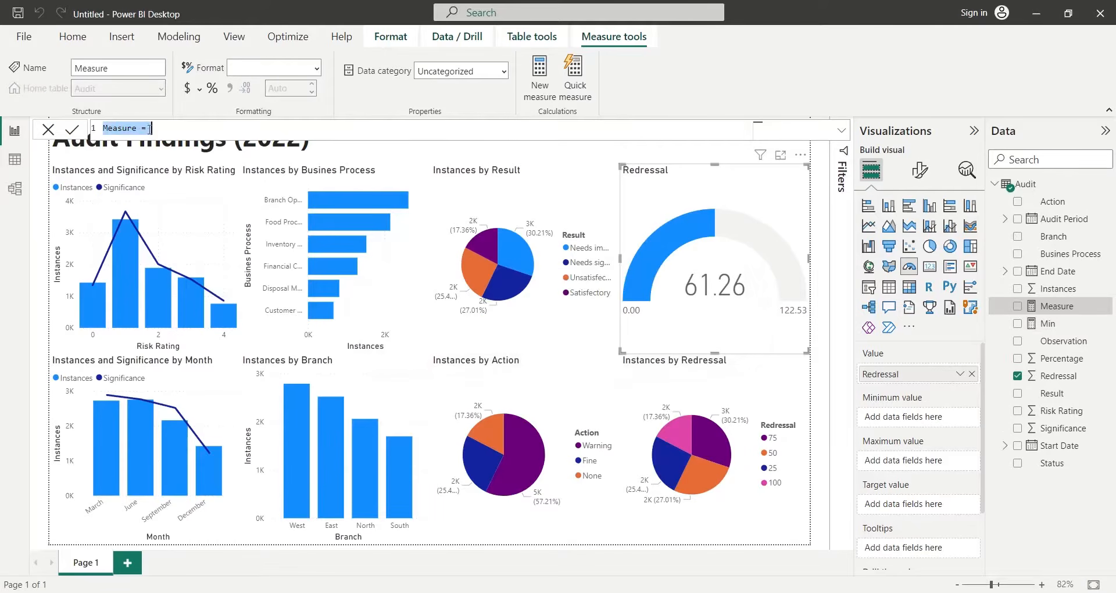
pyautogui.write('Max')
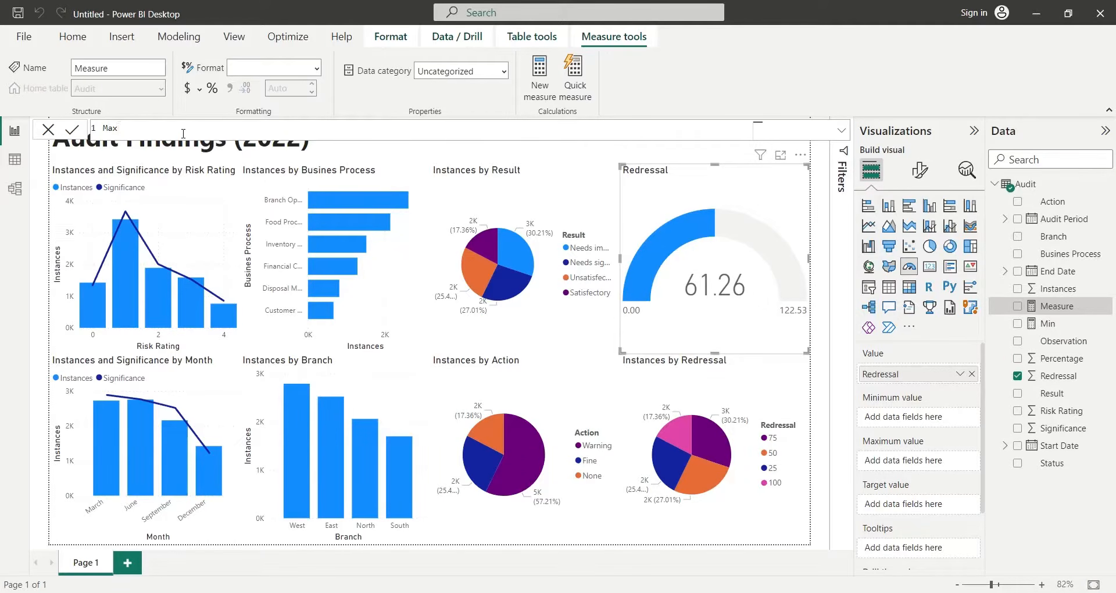
pyautogui.write(' = 100')
pyautogui.press('Return')
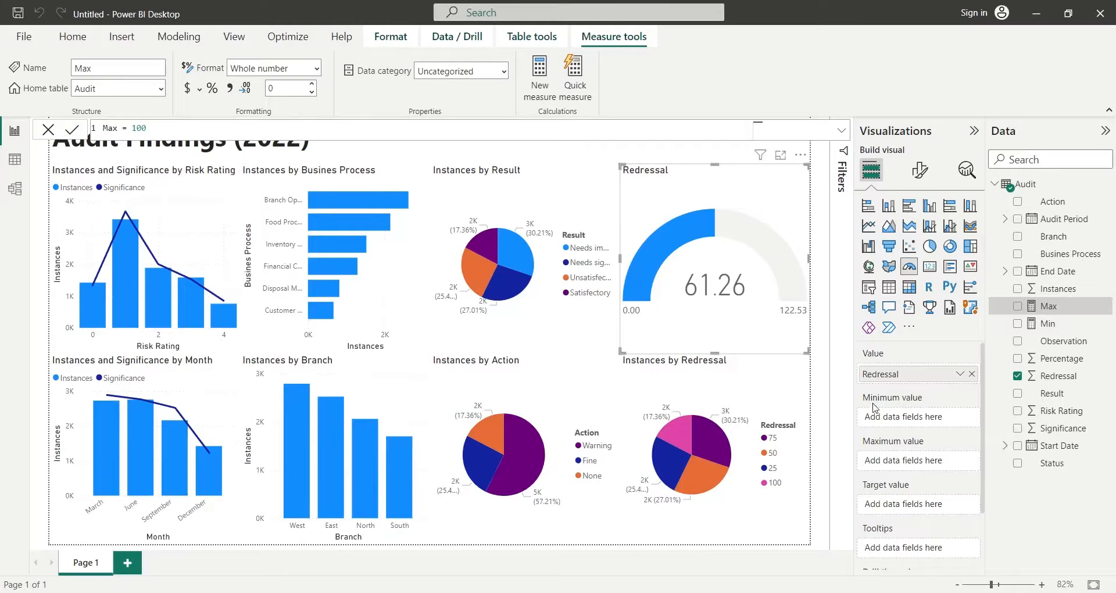
# Assign the Min measure as the Redressal gauge's minimum value and the Max measure as its maximum value
pyautogui.moveTo(879, 400)
pyautogui.moveTo(1054, 323); pyautogui.dragTo(940, 420)
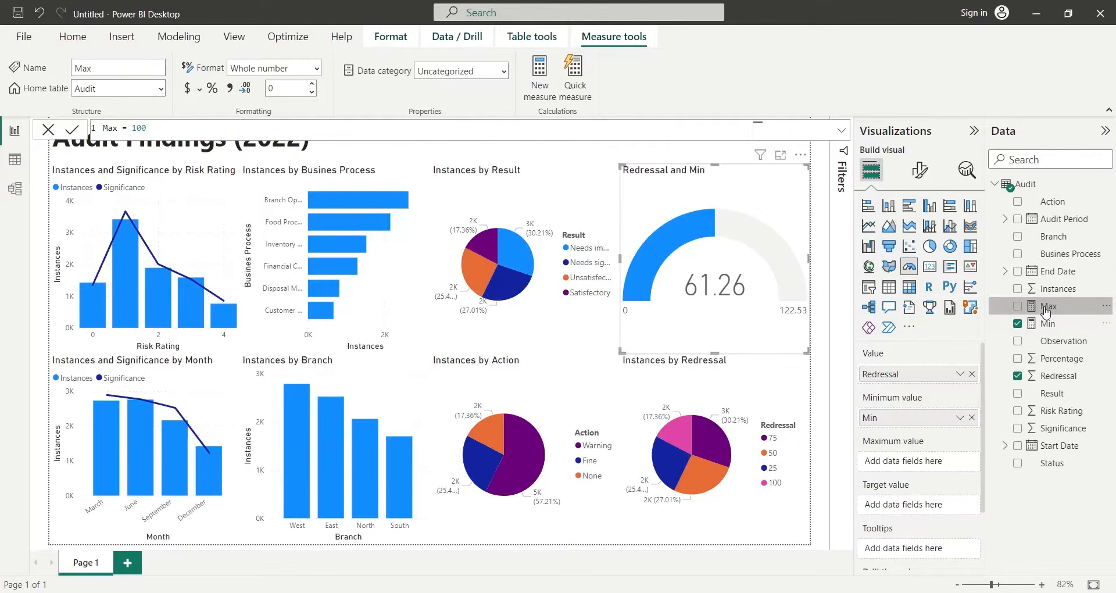
pyautogui.moveTo(1046, 312); pyautogui.dragTo(922, 463)
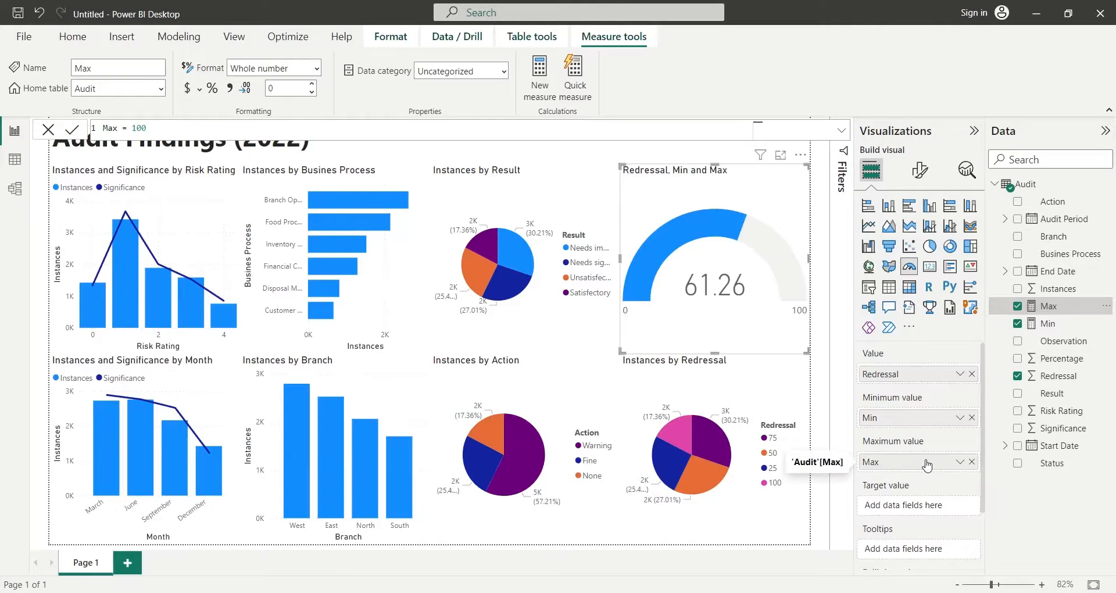
pyautogui.click(822, 351)
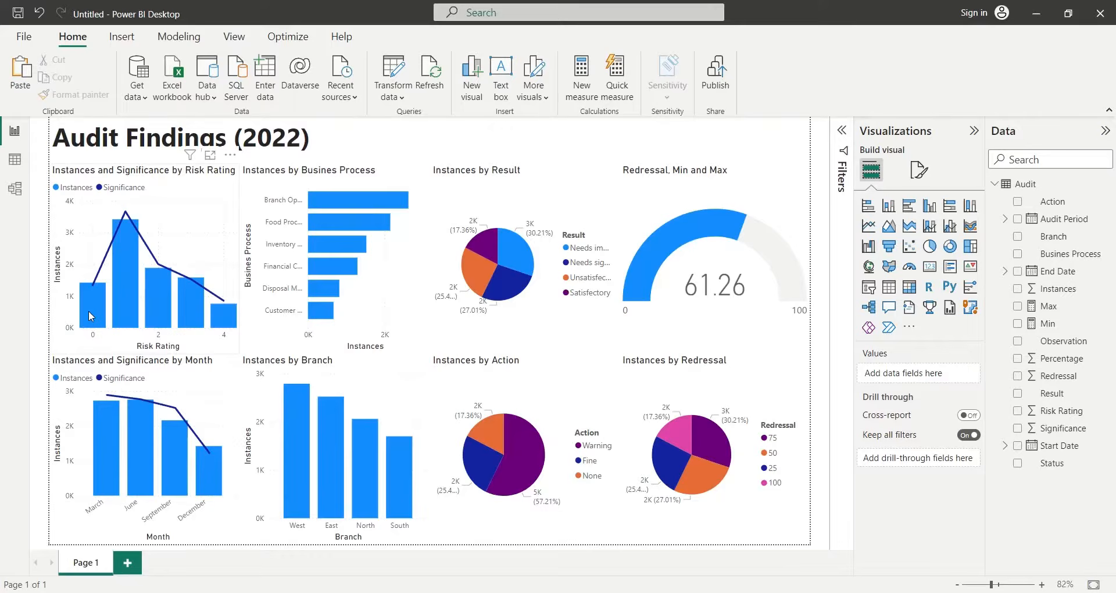
# Cross-highlight the report by each risk rating and each month to examine how the other visuals respond
pyautogui.click(89, 310)
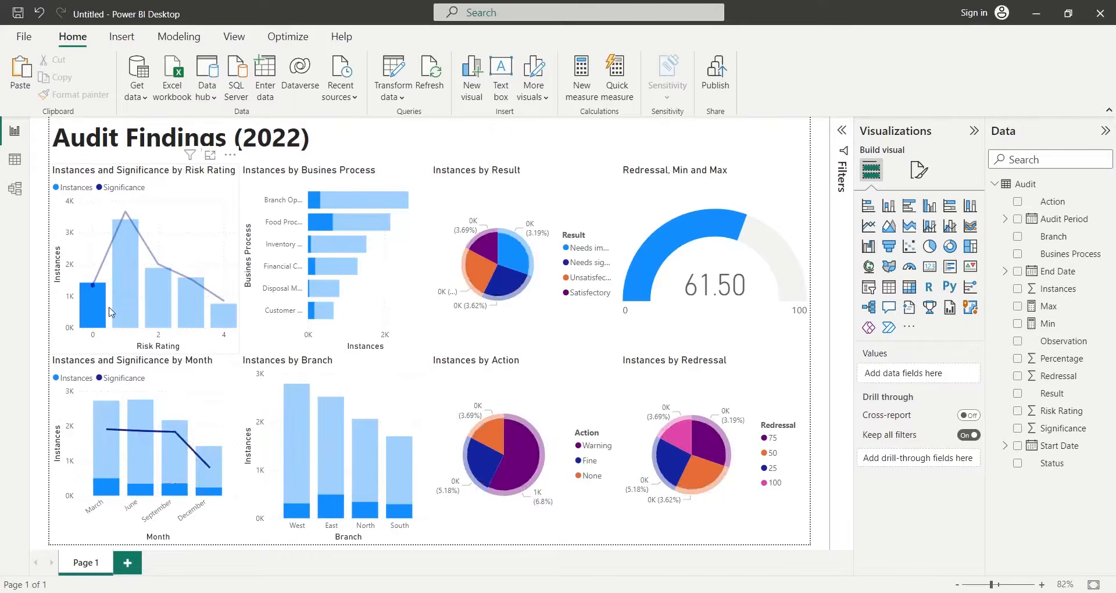
pyautogui.click(124, 306)
pyautogui.click(154, 308)
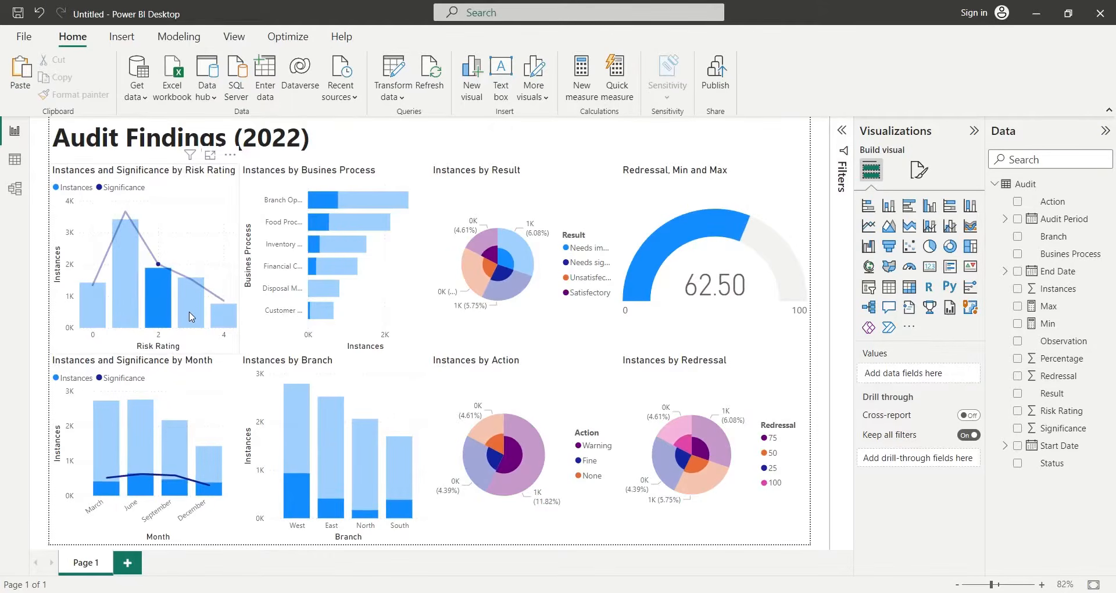
pyautogui.click(192, 317)
pyautogui.click(224, 317)
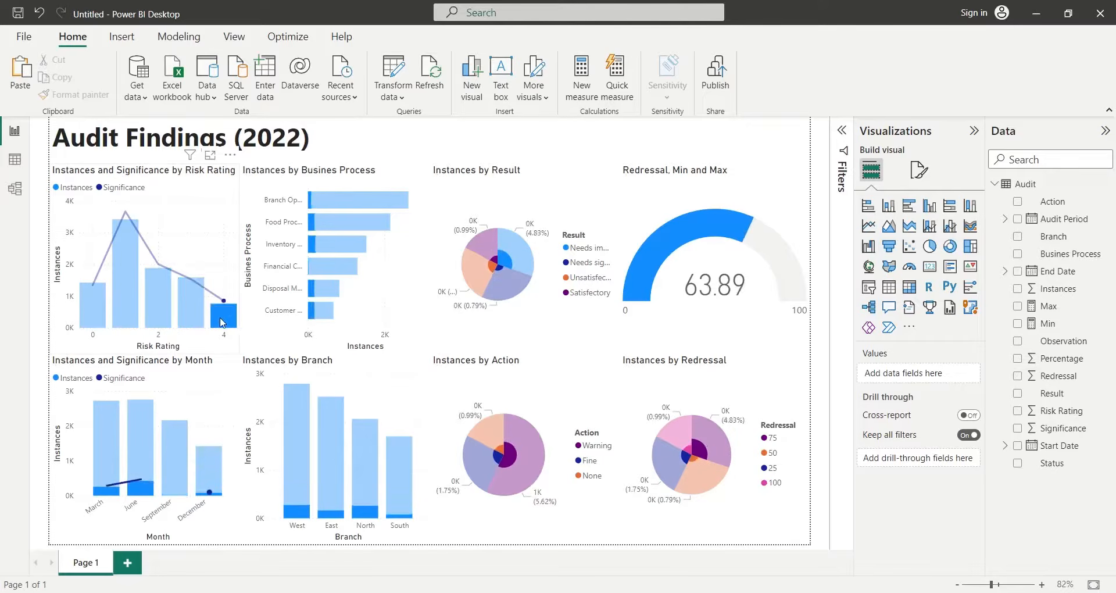
pyautogui.click(106, 446)
pyautogui.click(140, 450)
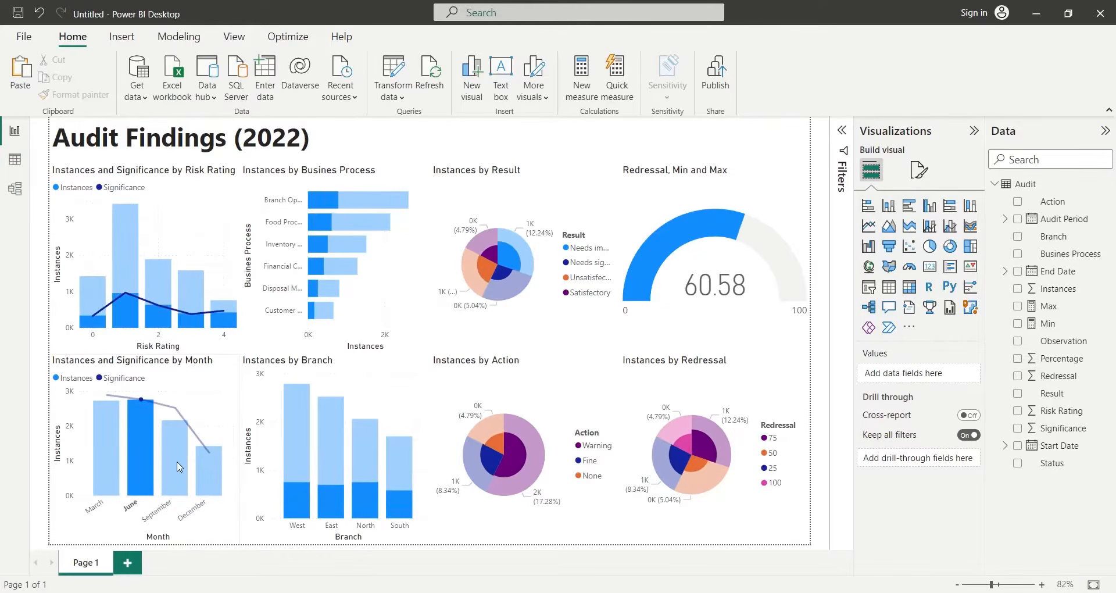
pyautogui.click(182, 465)
pyautogui.click(210, 472)
# Cross-highlight the report by each branch and the first two business processes, and clear the selection
pyautogui.click(295, 466)
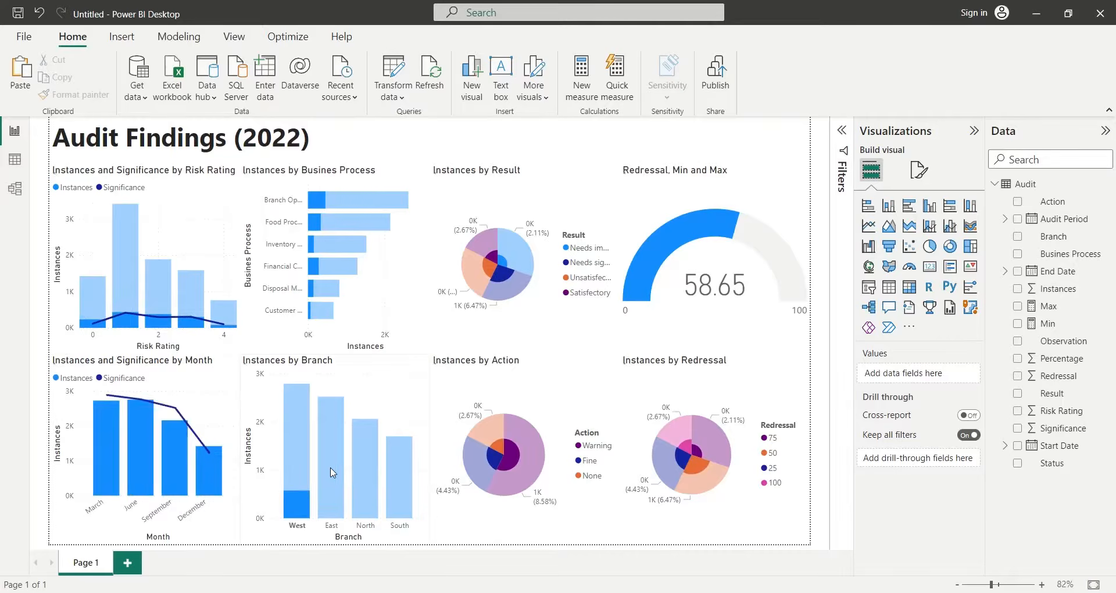
pyautogui.click(332, 472)
pyautogui.click(366, 474)
pyautogui.click(404, 472)
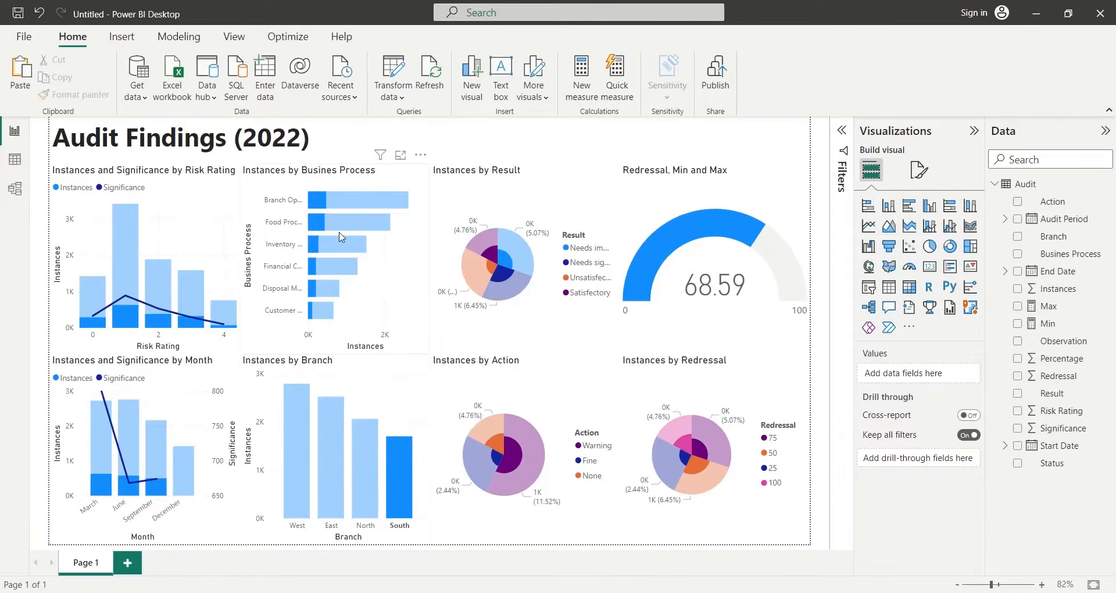
pyautogui.click(350, 199)
pyautogui.click(344, 223)
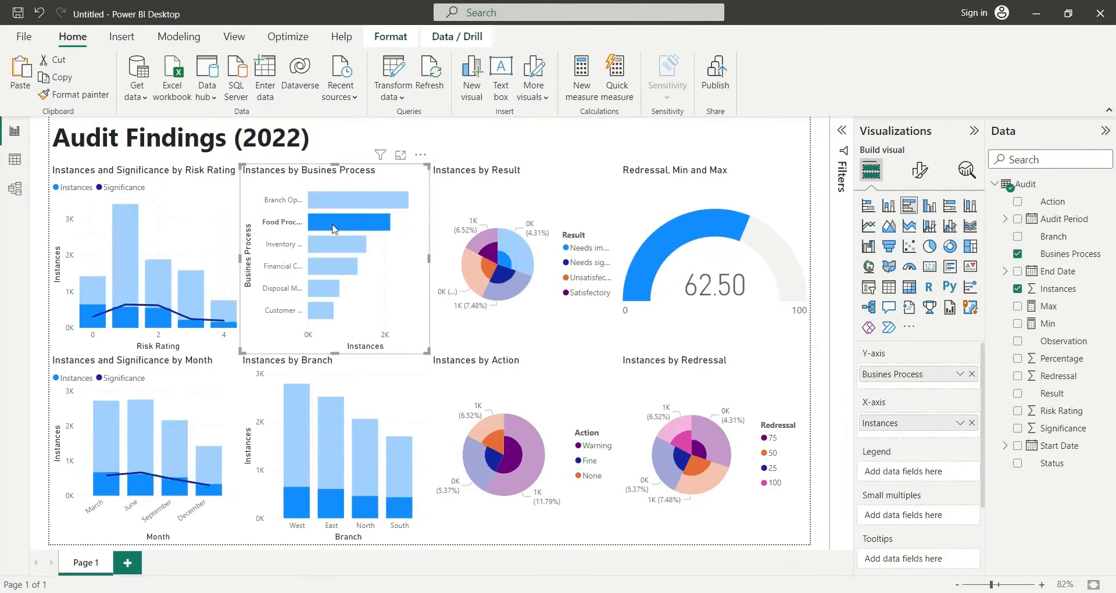
pyautogui.click(332, 225)
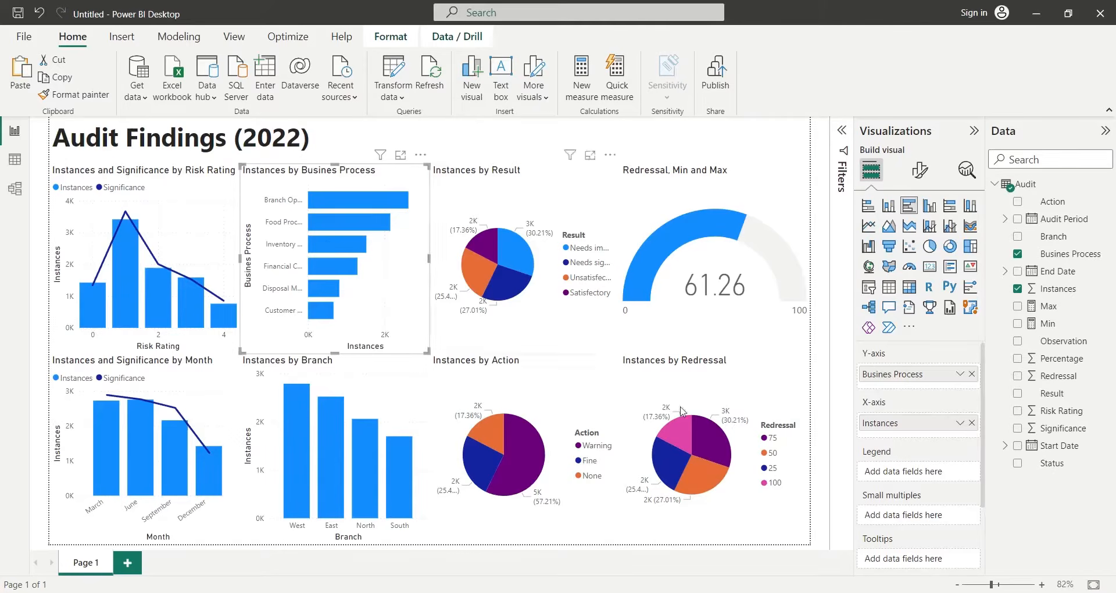
pyautogui.click(825, 392)
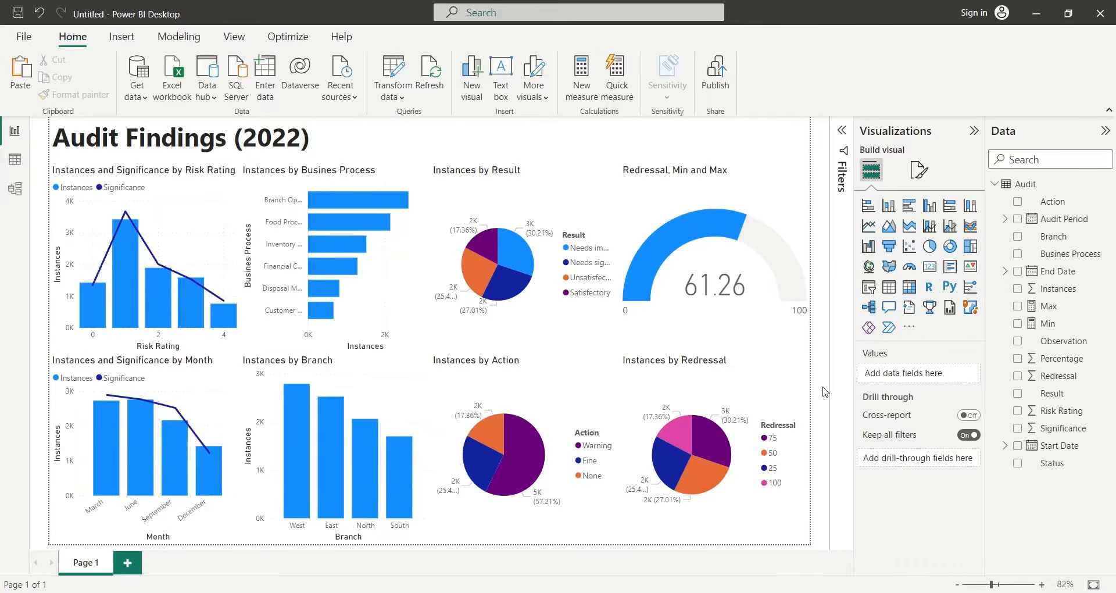
# Add a second report page and copy the "Audit Findings (2022)" title text box from Page 1 onto it
pyautogui.click(126, 563)
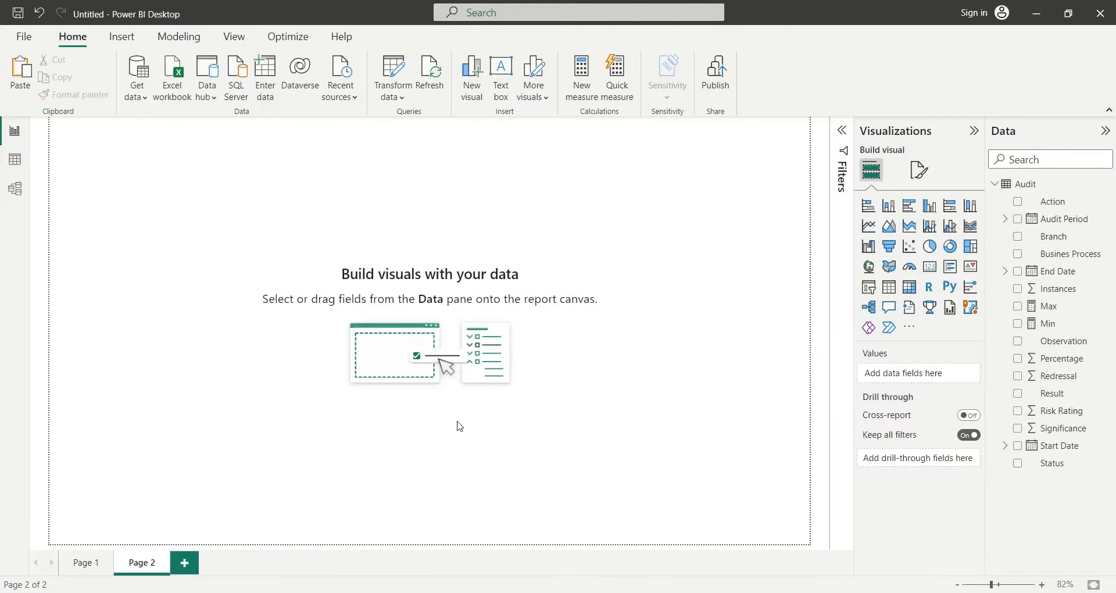
pyautogui.click(83, 564)
pyautogui.click(107, 144)
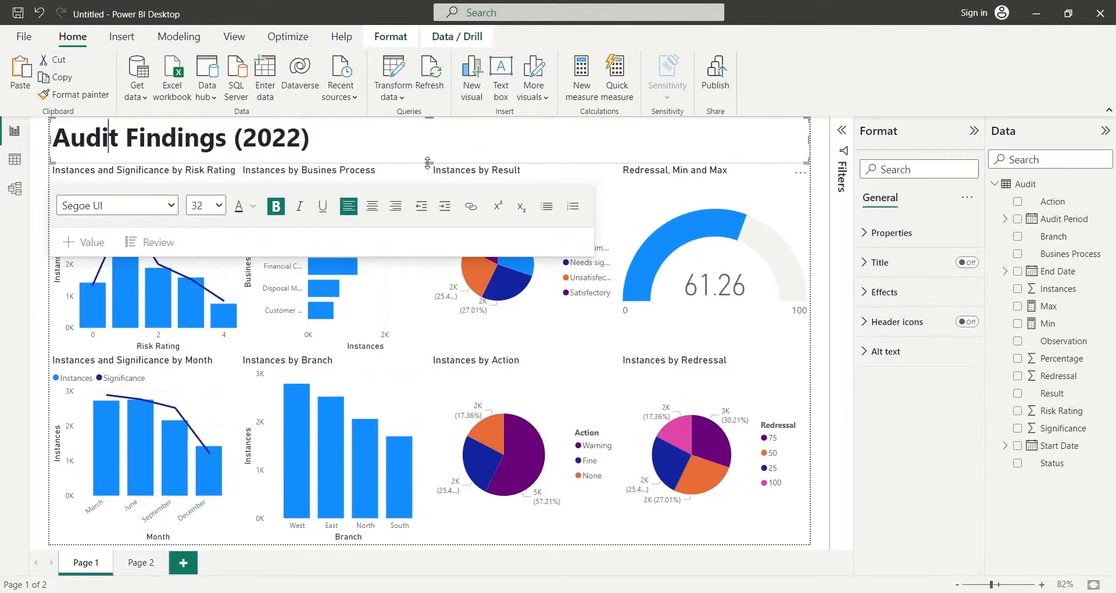
pyautogui.click(147, 561)
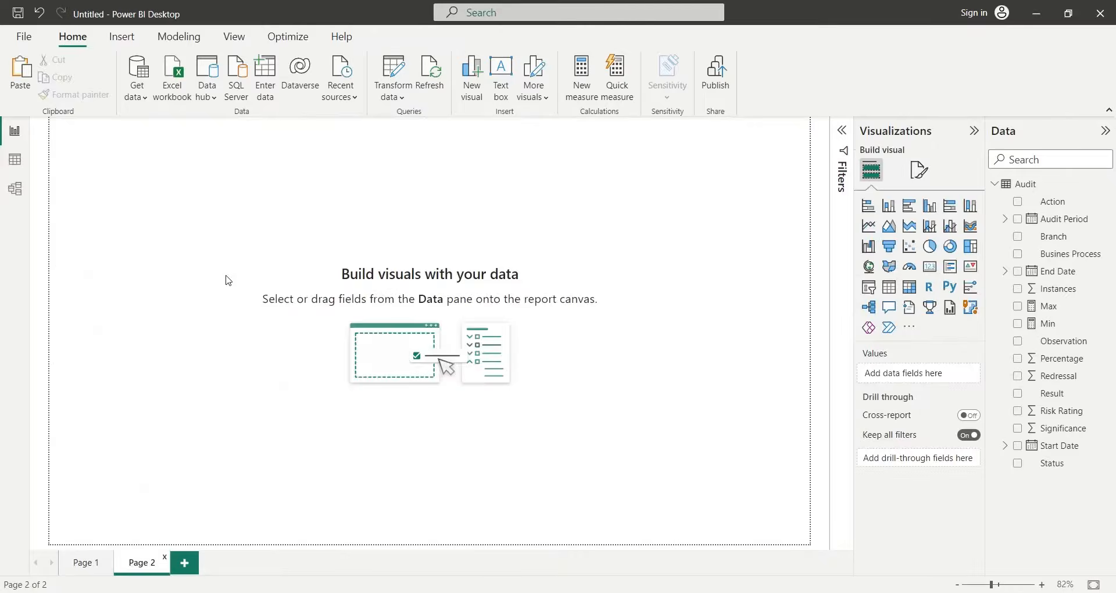
pyautogui.hotkey('ctrl', 'v')
pyautogui.click(243, 355)
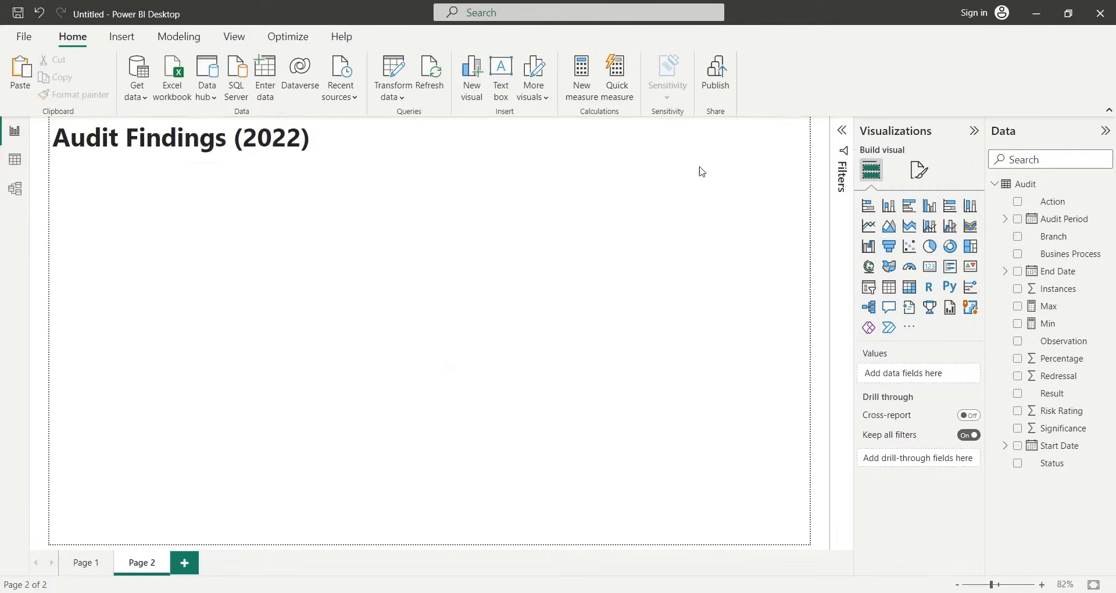
# Narrow the title text box on Page 2 to about three quarters of the page width
pyautogui.click(775, 142)
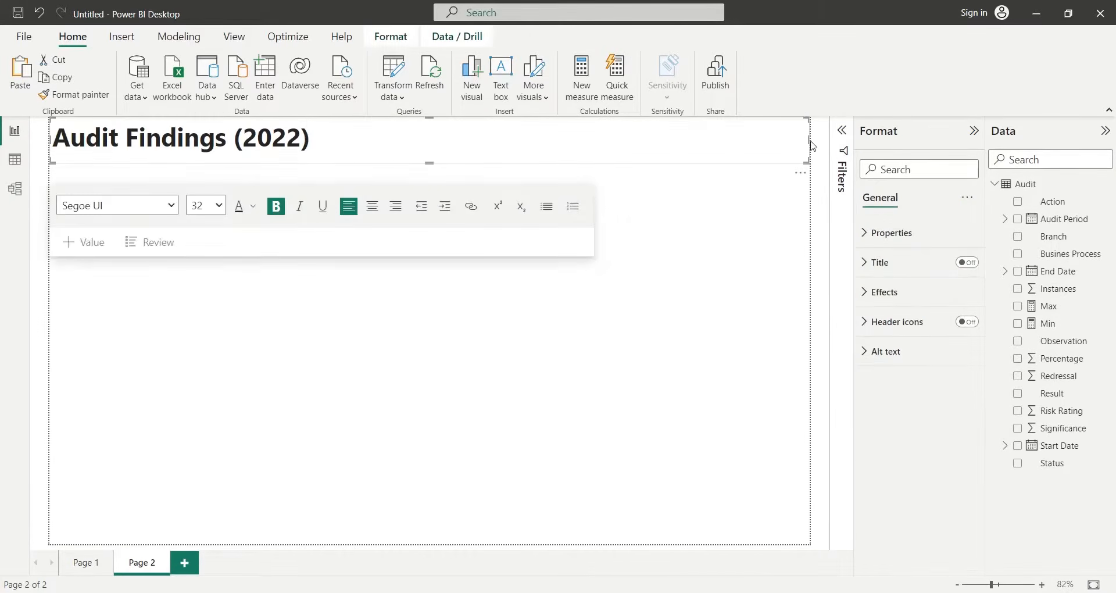
pyautogui.moveTo(814, 144); pyautogui.dragTo(608, 142)
pyautogui.click(639, 239)
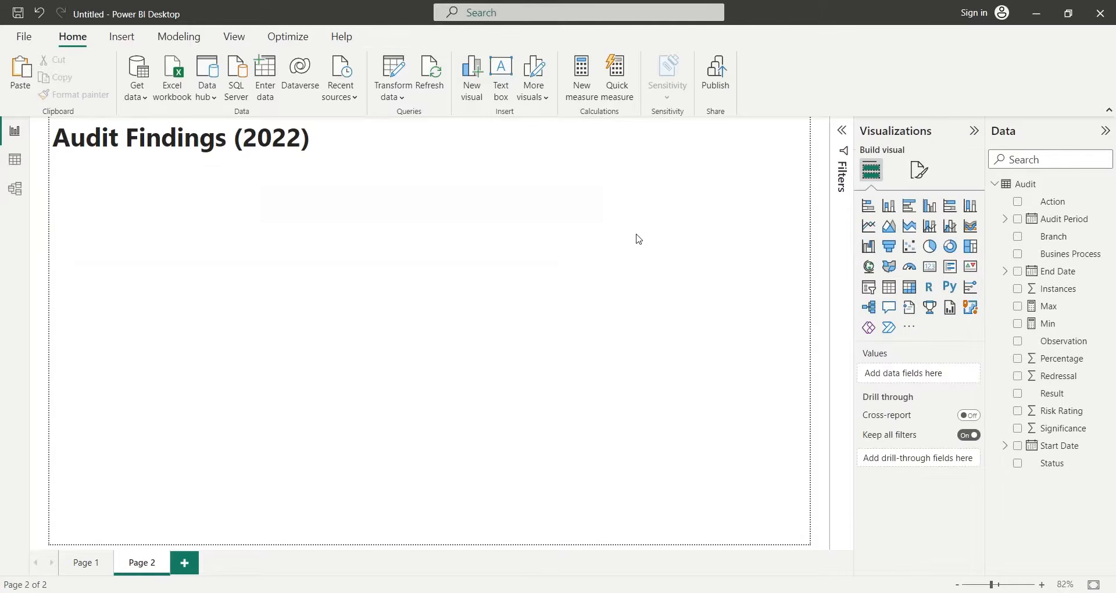
# Add a slicer in the free space beside the Page 2 title and size it to the title's height
pyautogui.click(867, 288)
pyautogui.moveTo(476, 277); pyautogui.dragTo(676, 170)
pyautogui.moveTo(251, 159); pyautogui.dragTo(619, 163)
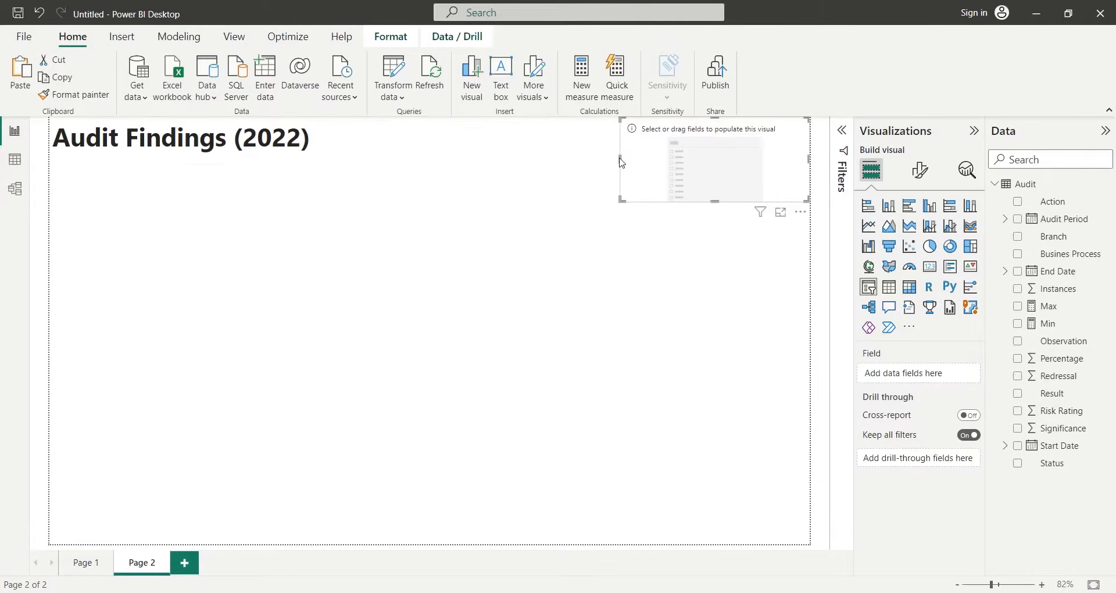
pyautogui.moveTo(715, 200); pyautogui.dragTo(706, 164)
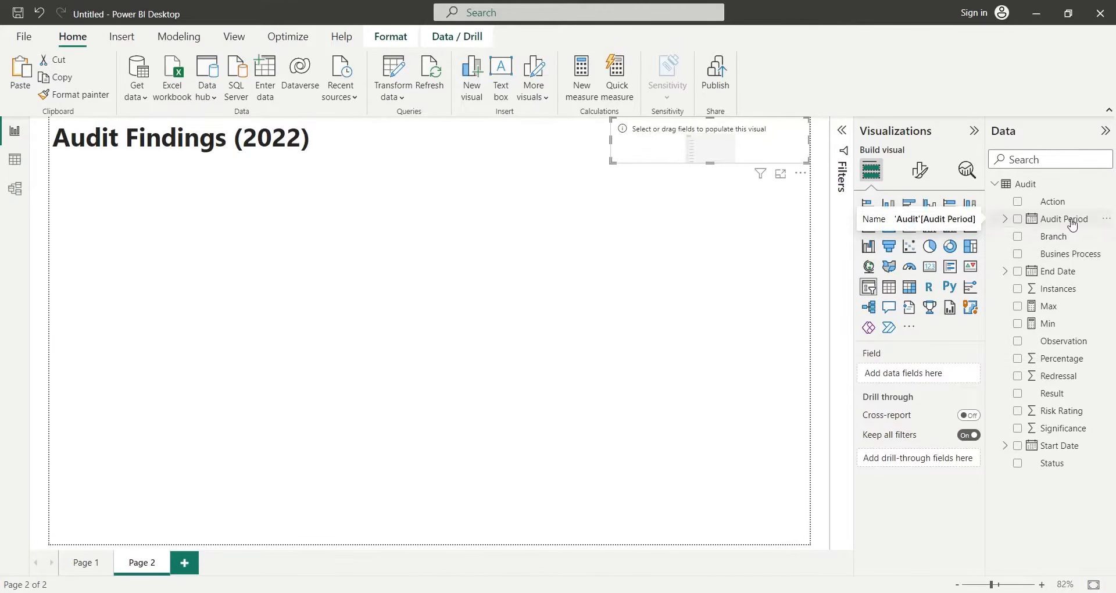
# Use Audit Period as the slicer's field, switched to Date Hierarchy with only the Year and Month levels kept
pyautogui.moveTo(1073, 225); pyautogui.dragTo(937, 381)
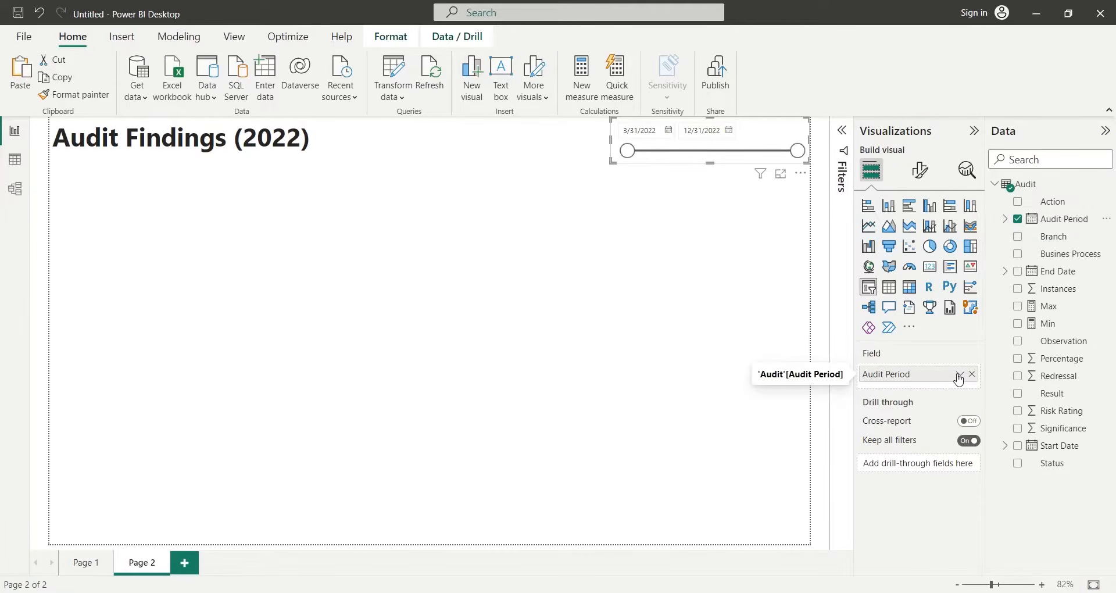
pyautogui.click(960, 375)
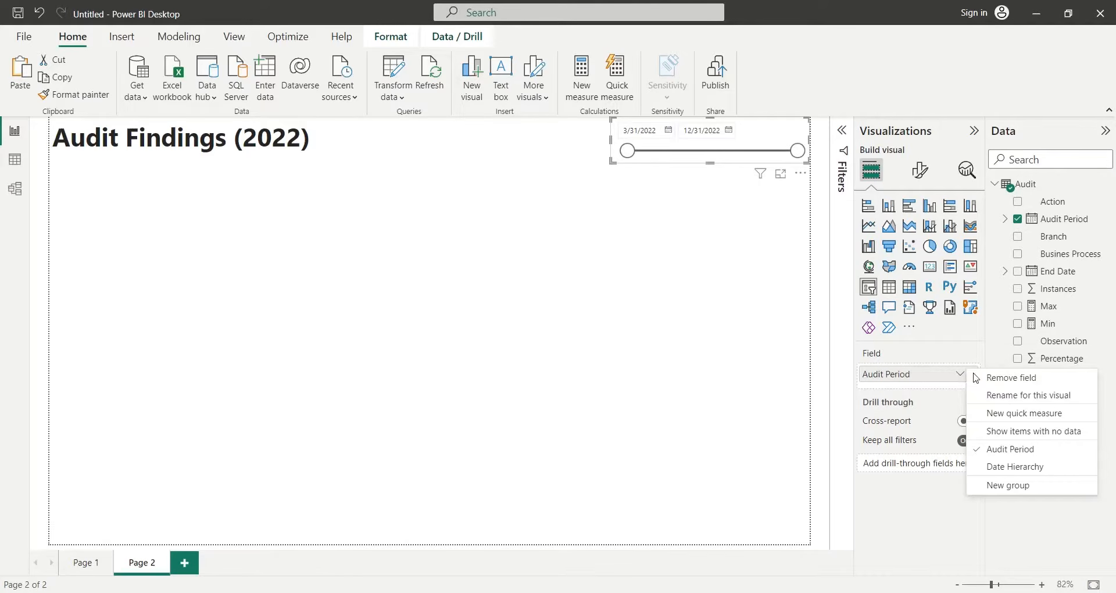
pyautogui.click(1009, 467)
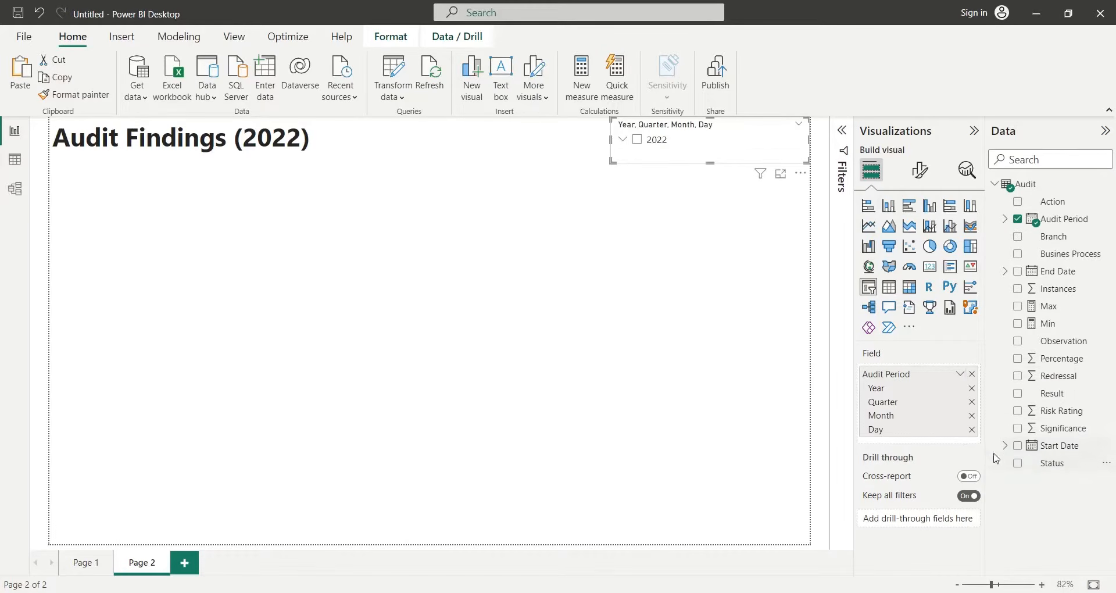
pyautogui.click(971, 429)
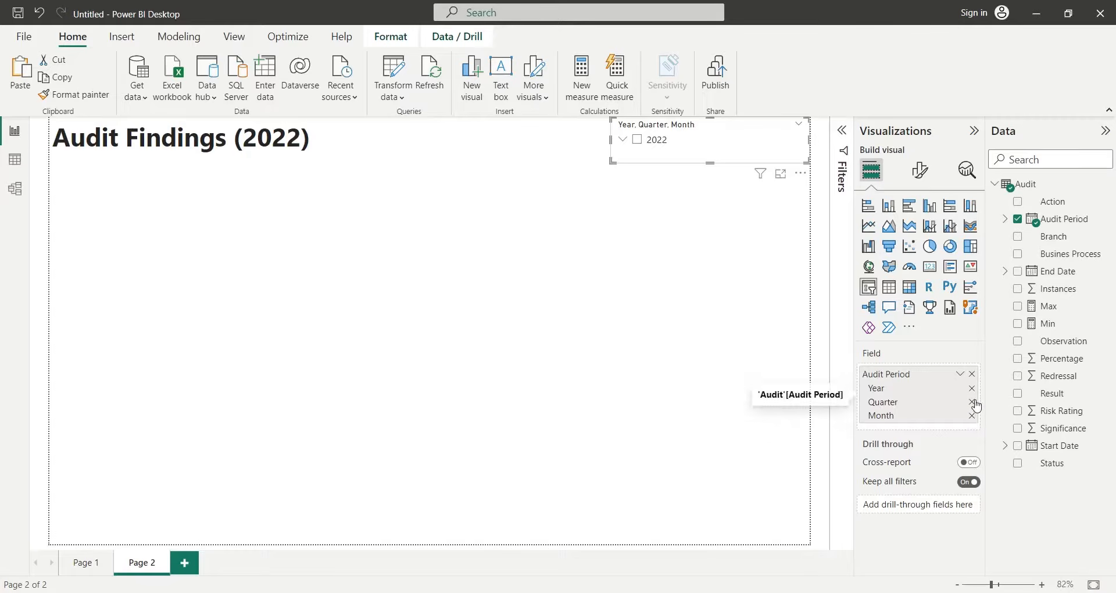
pyautogui.click(974, 402)
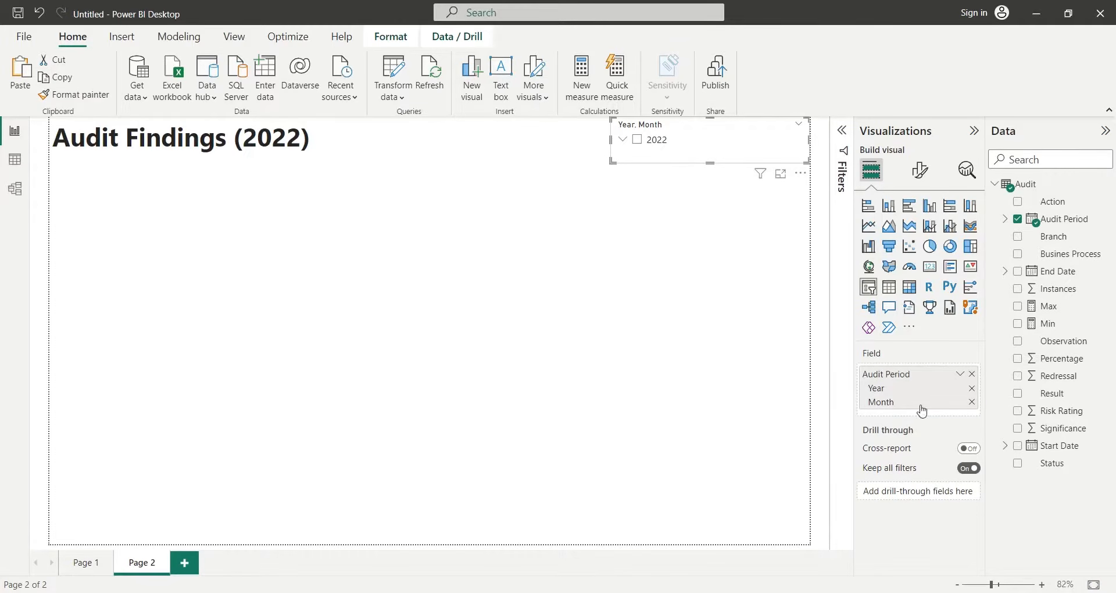
# Set the slicer's style to Dropdown and expand 2022 in its list to check the months
pyautogui.click(920, 170)
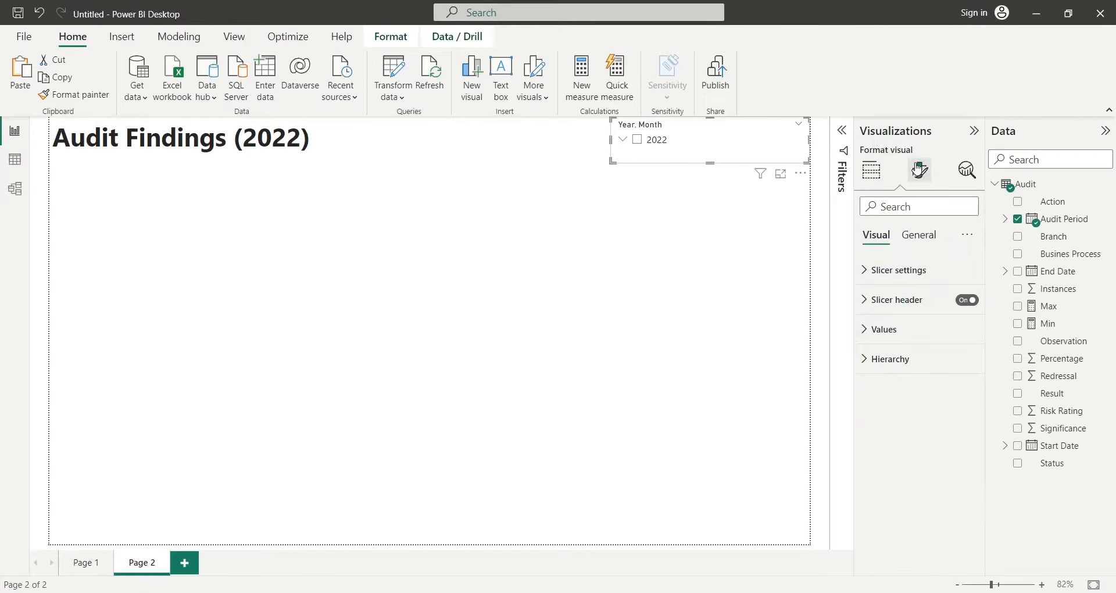
pyautogui.click(899, 278)
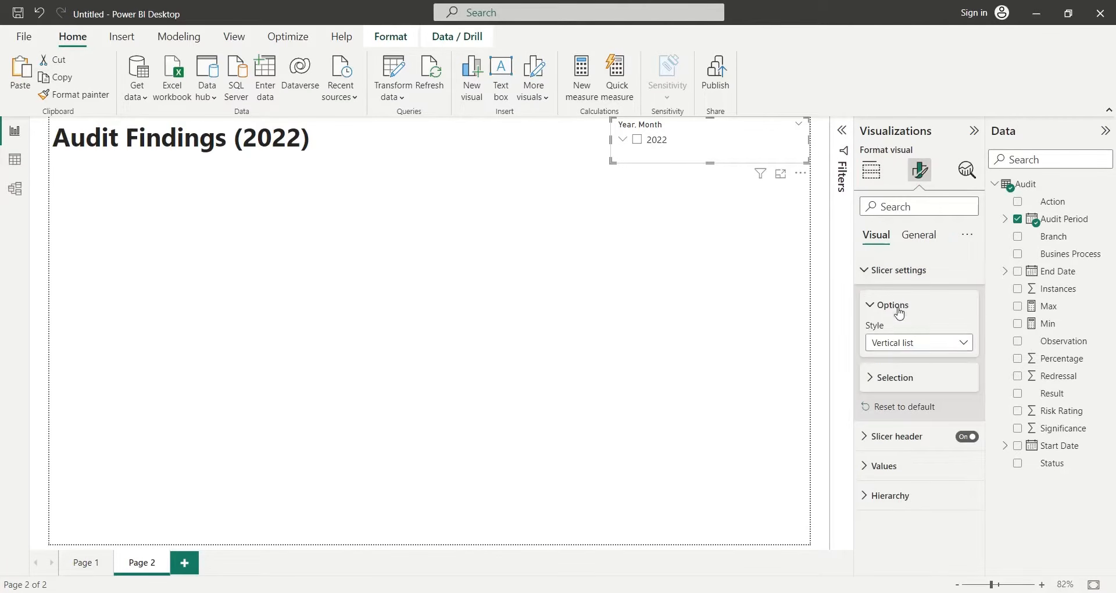
pyautogui.click(904, 344)
pyautogui.click(905, 379)
pyautogui.click(756, 147)
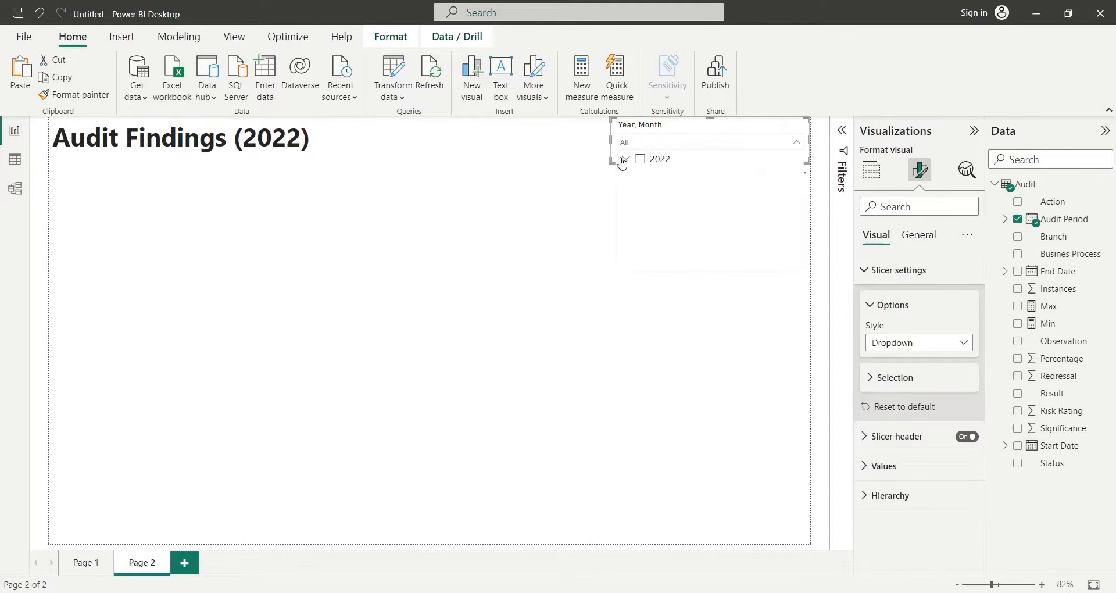
pyautogui.click(623, 158)
pyautogui.scroll(-2, 748, 244)
pyautogui.scroll(-2, 747, 250)
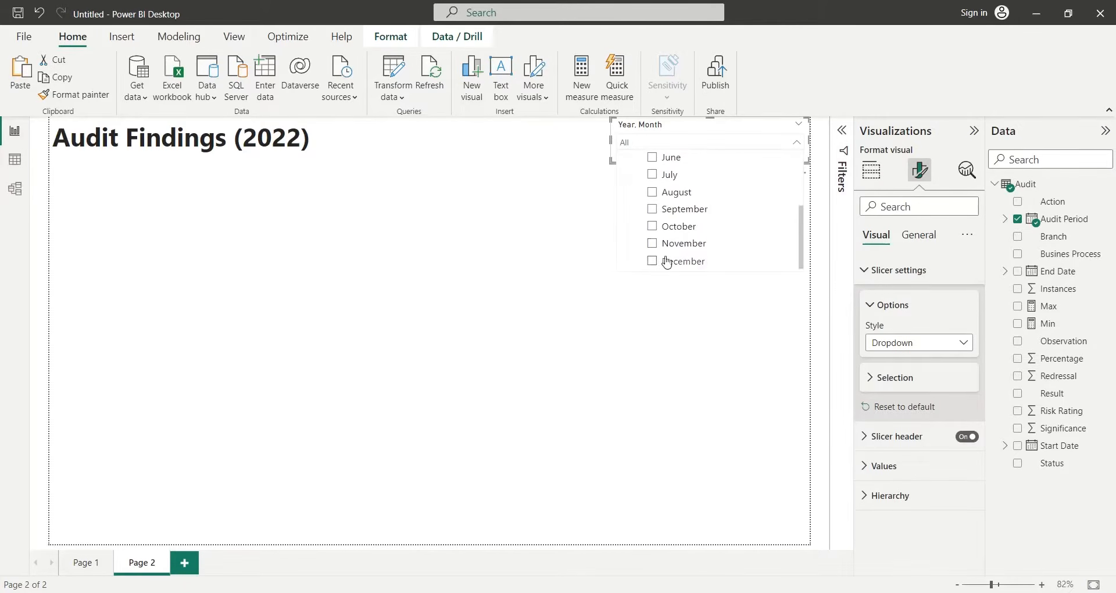
# Filter the slicer to December 2022, then collapse the 2022 months and close the list
pyautogui.click(666, 261)
pyautogui.scroll(3, 737, 260)
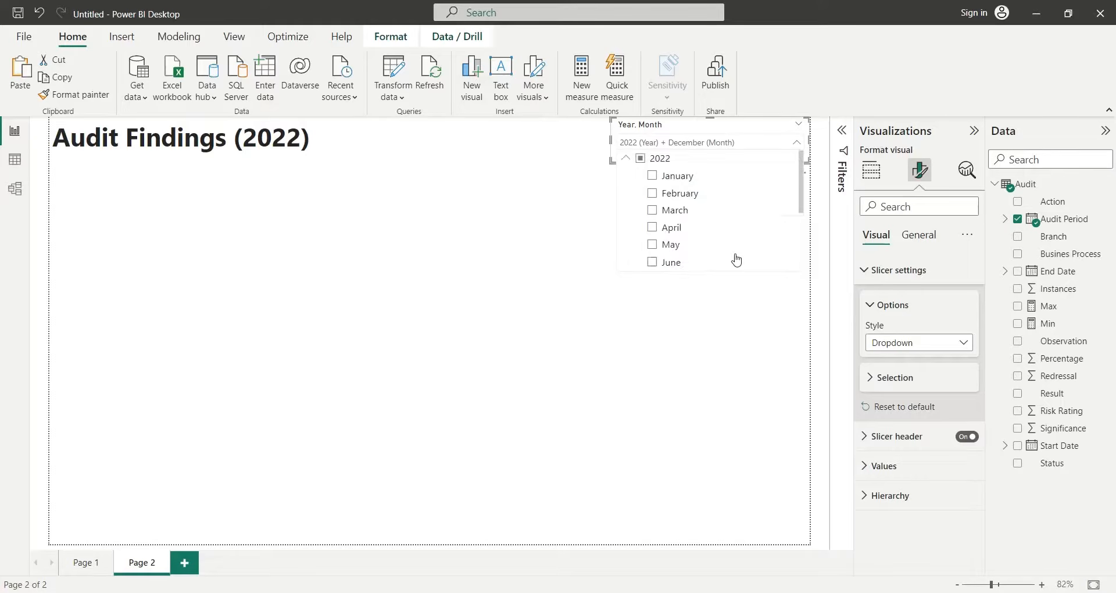
pyautogui.click(625, 159)
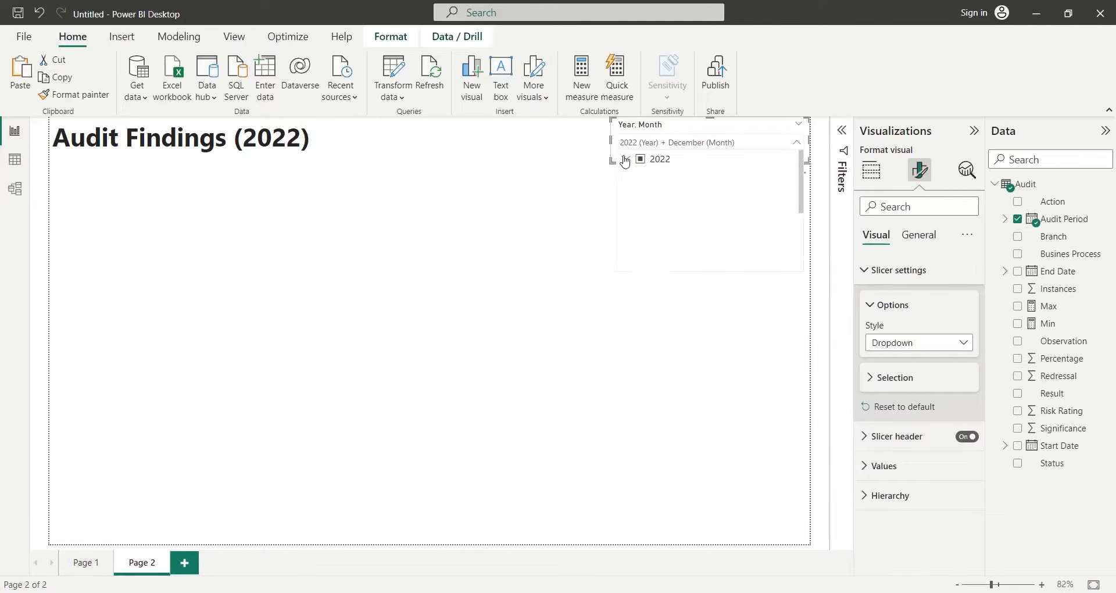
pyautogui.click(542, 187)
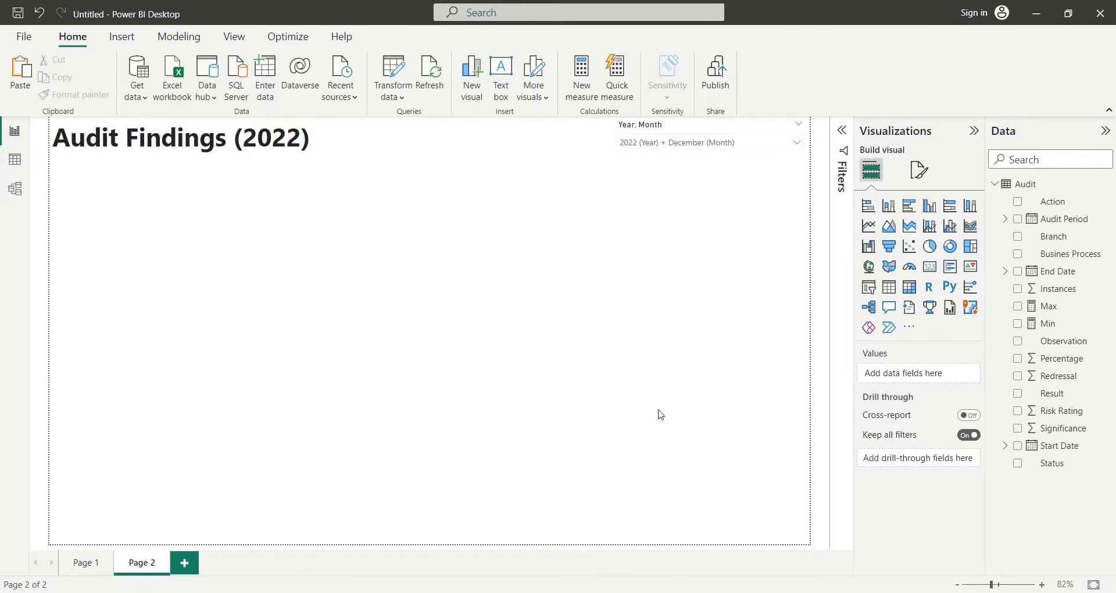
# Add a gauge below the slicer at the slicer's width, showing the average of Percentage as its value
pyautogui.click(909, 268)
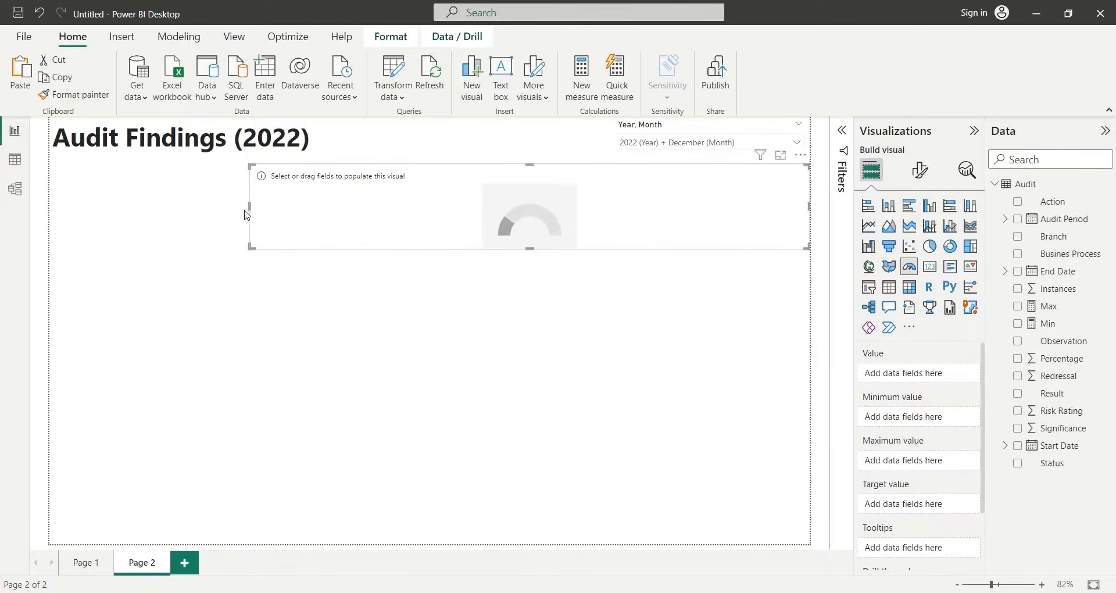
pyautogui.moveTo(250, 213); pyautogui.dragTo(609, 206)
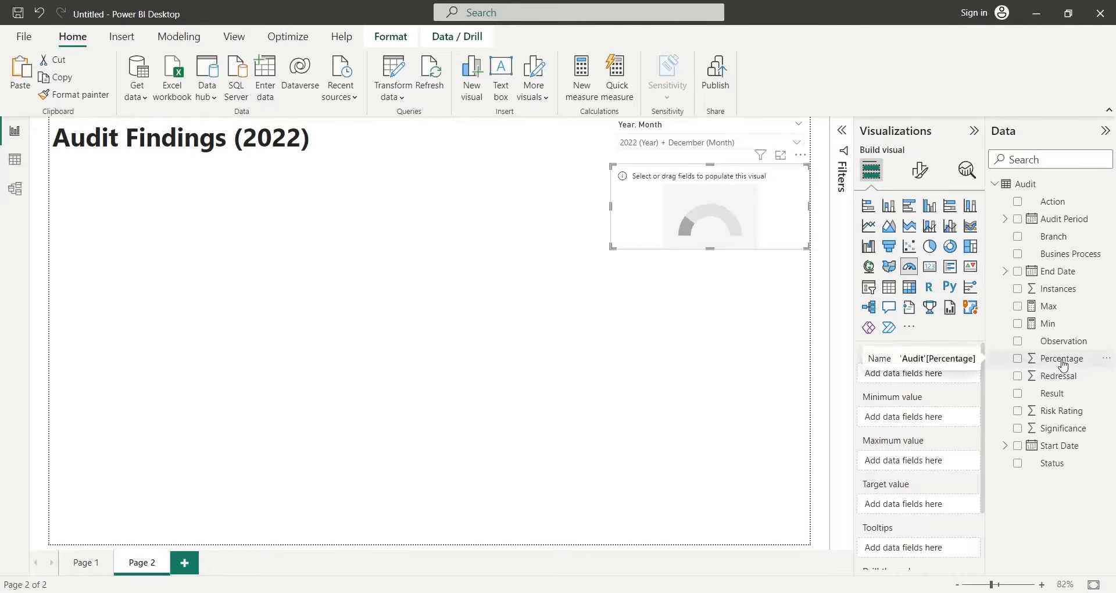
pyautogui.moveTo(1062, 363); pyautogui.dragTo(937, 377)
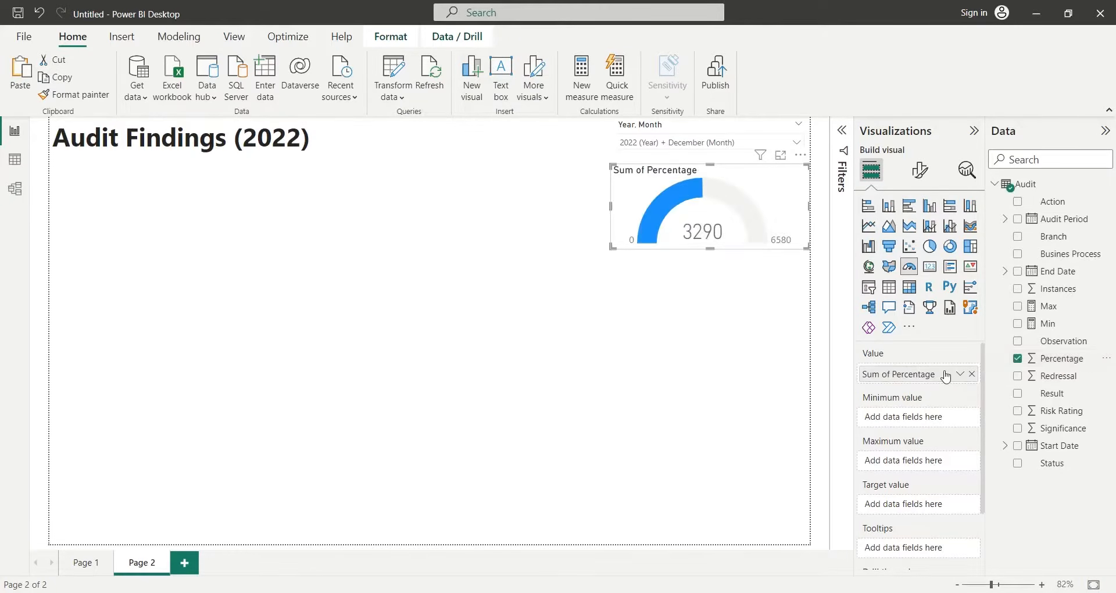
pyautogui.click(960, 374)
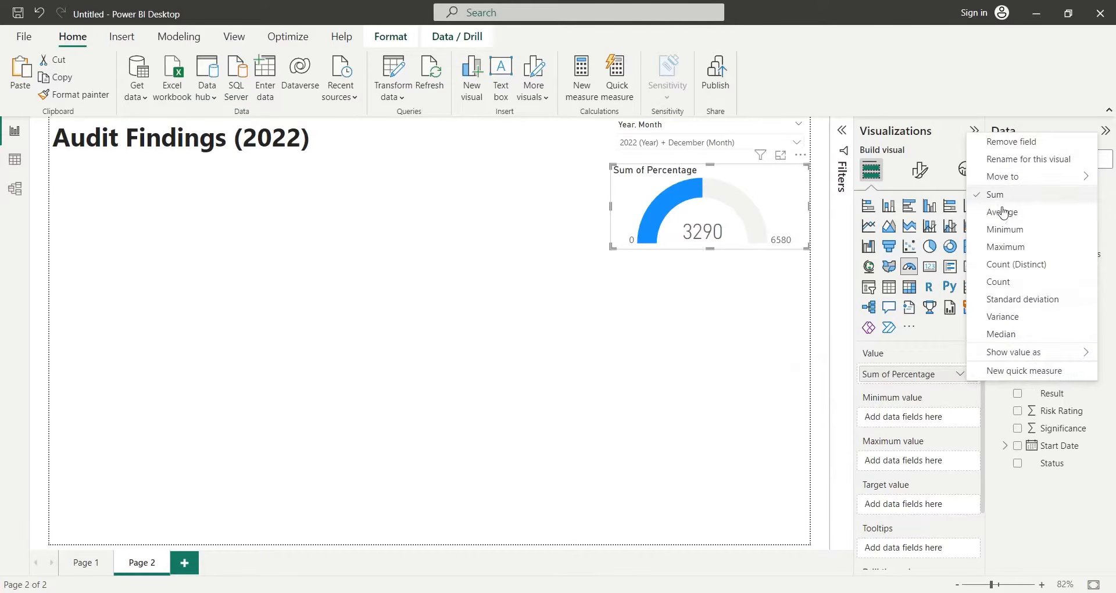
pyautogui.click(1002, 214)
# Rename the gauge's value to Percentage and set Min and Max as its minimum and maximum values
pyautogui.doubleClick(911, 374)
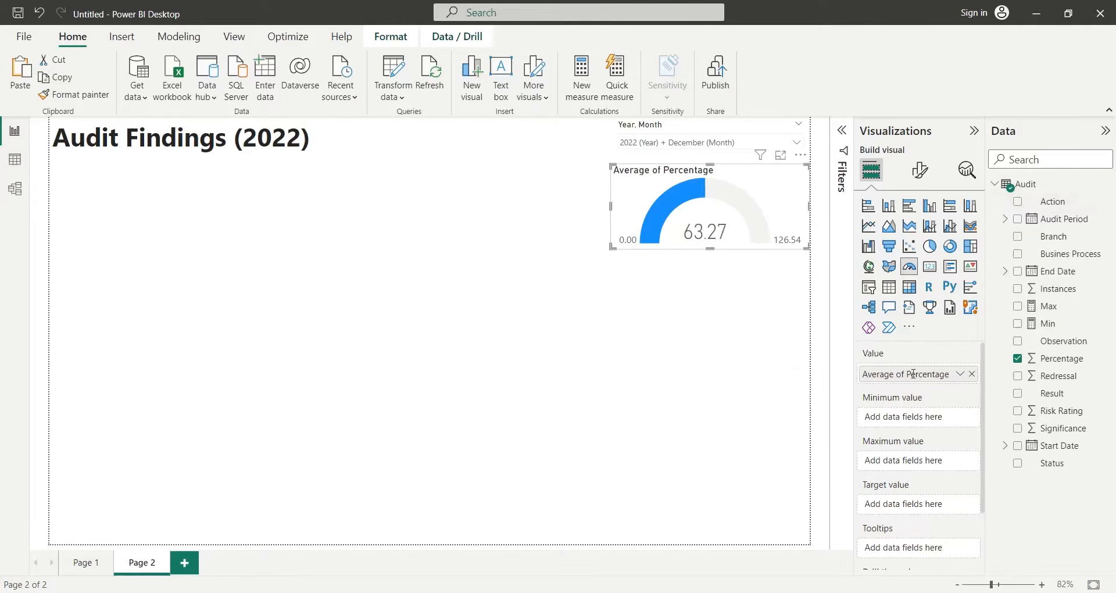
pyautogui.press('BackSpace')
pyautogui.press('Return')
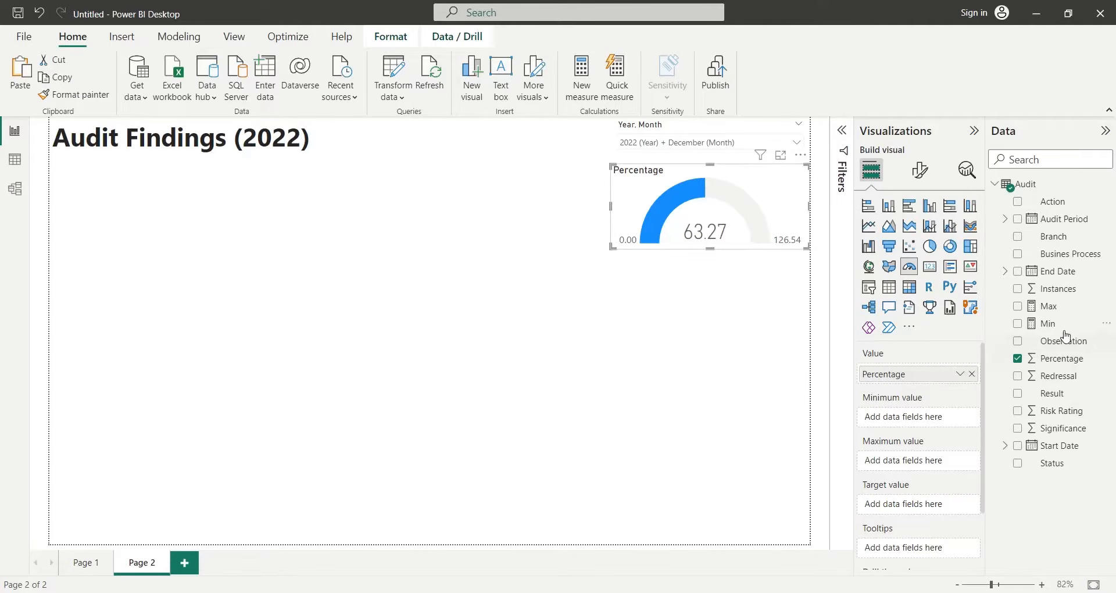
pyautogui.moveTo(1060, 328); pyautogui.dragTo(922, 418)
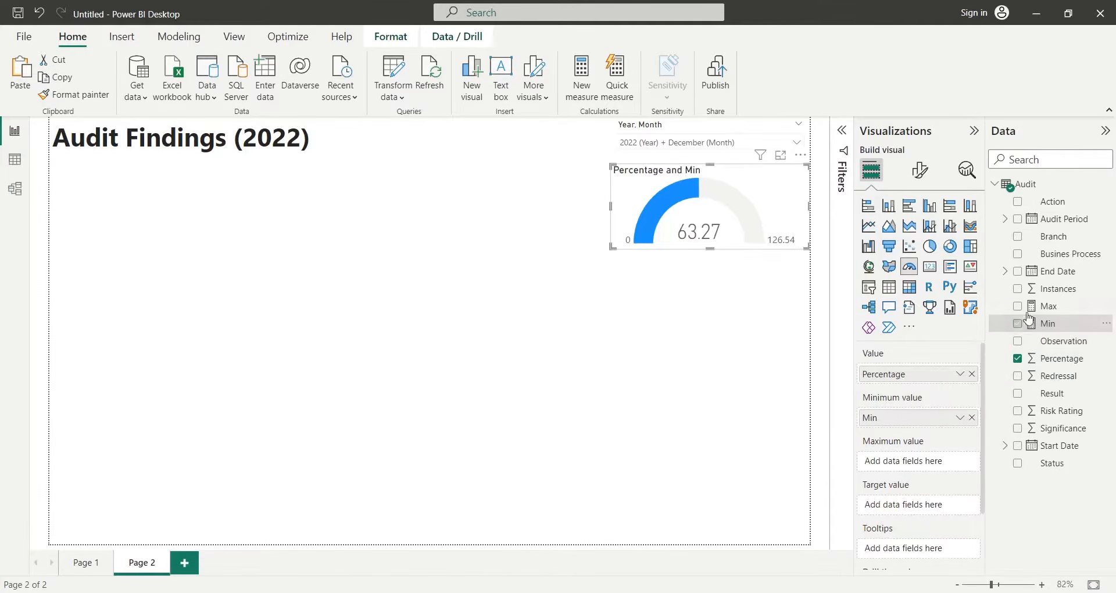
pyautogui.moveTo(1049, 306); pyautogui.dragTo(925, 461)
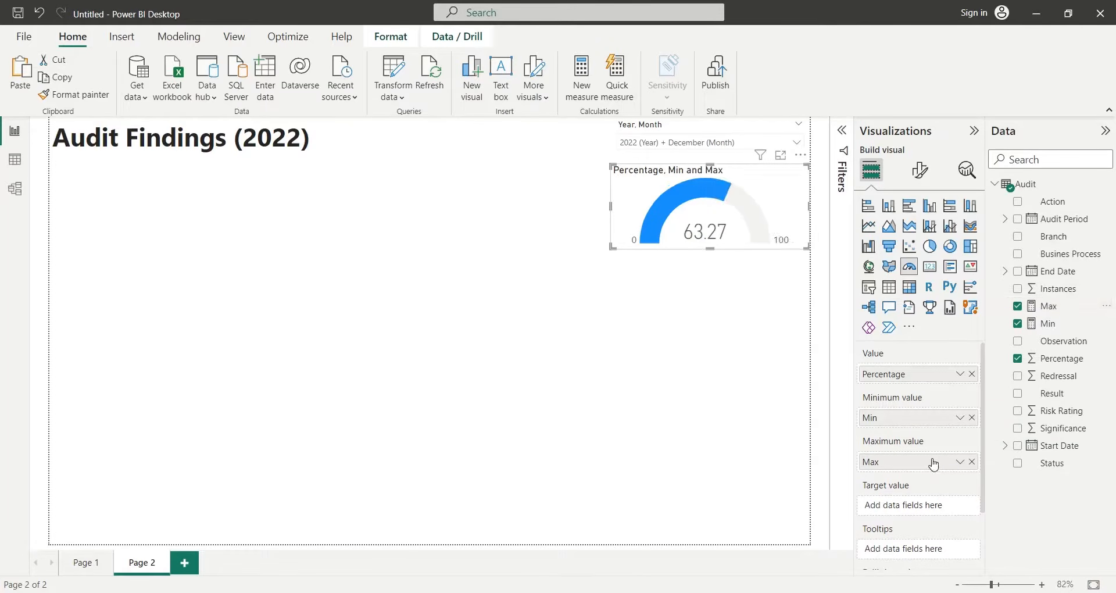
pyautogui.click(722, 307)
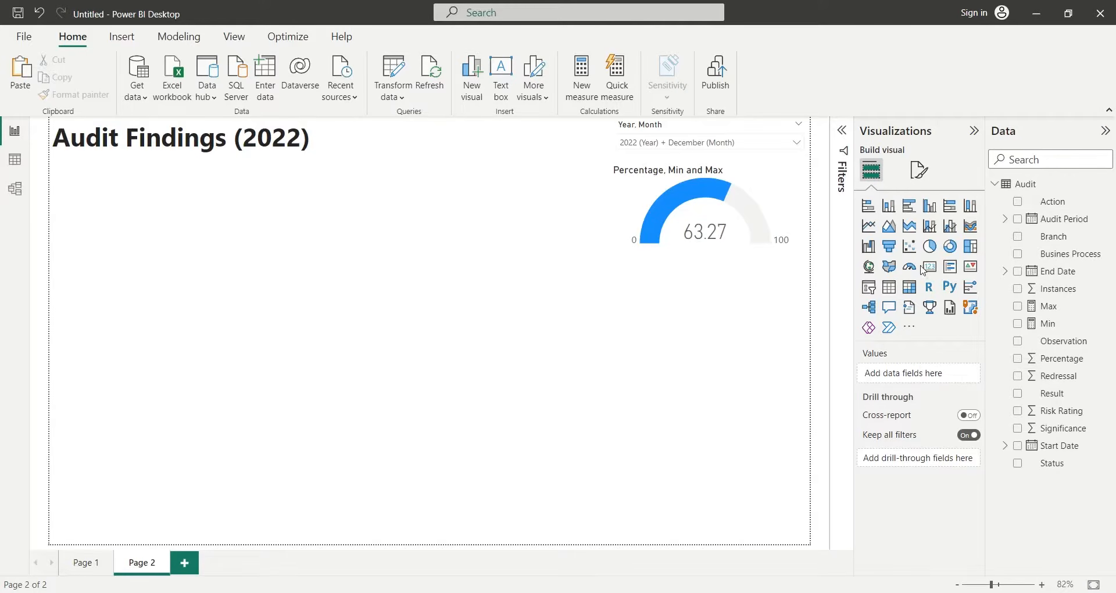
# Add a pie chart below the gauge at the same width, make it slightly taller, and use Status as its legend
pyautogui.click(930, 247)
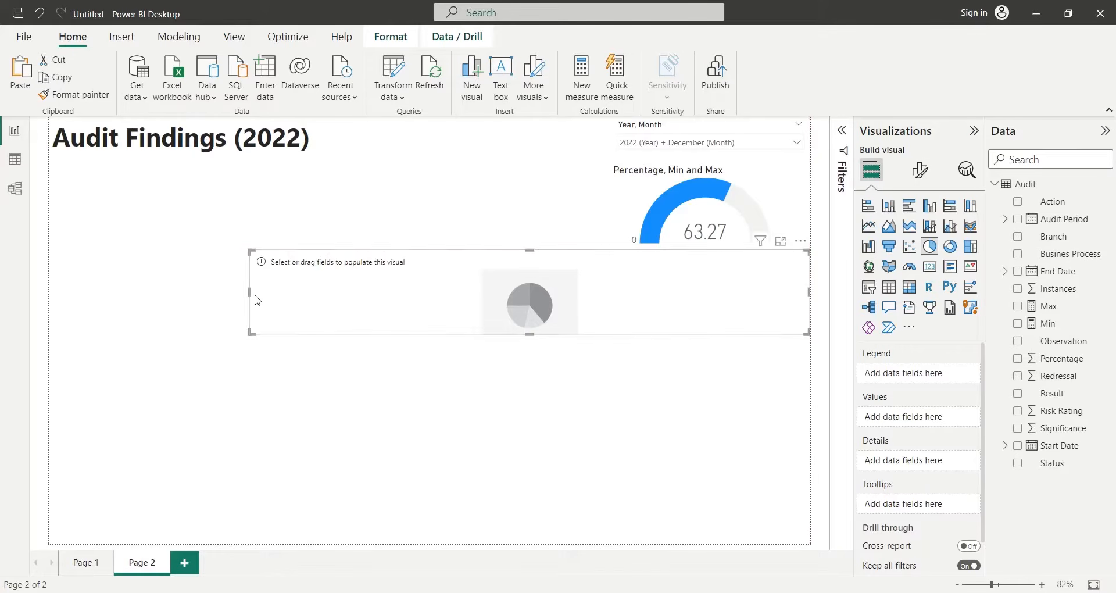
pyautogui.moveTo(250, 293); pyautogui.dragTo(611, 294)
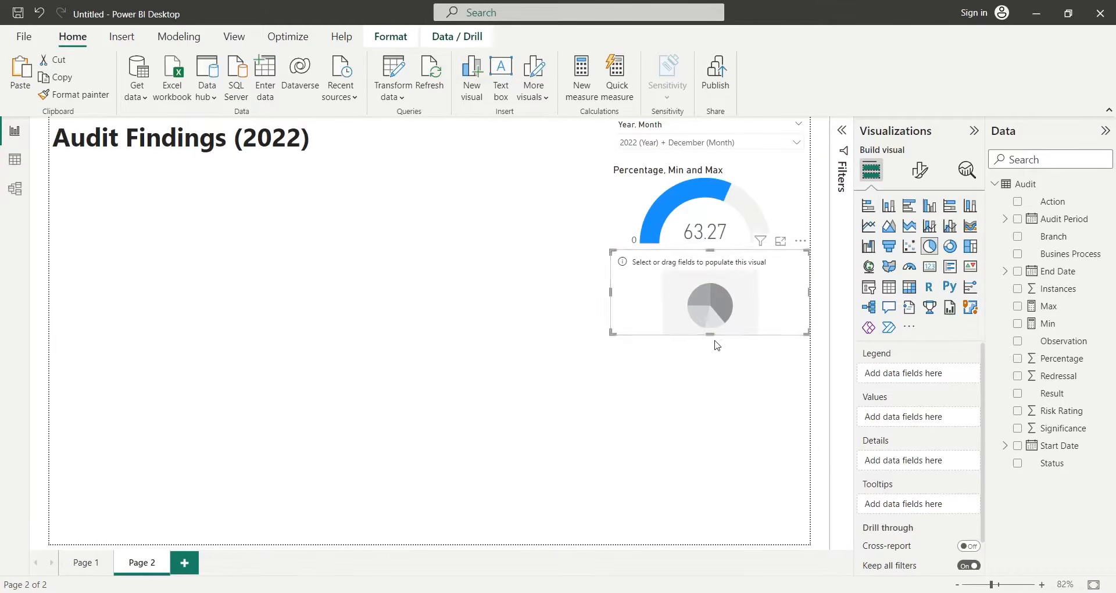
pyautogui.moveTo(710, 341); pyautogui.dragTo(709, 369)
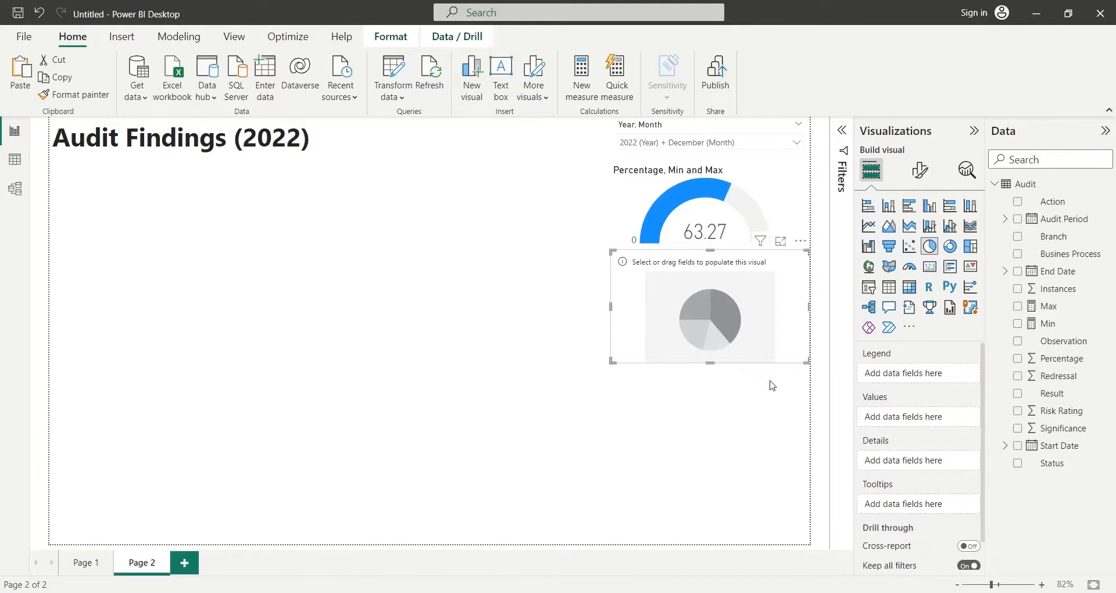
pyautogui.moveTo(1050, 463); pyautogui.dragTo(925, 376)
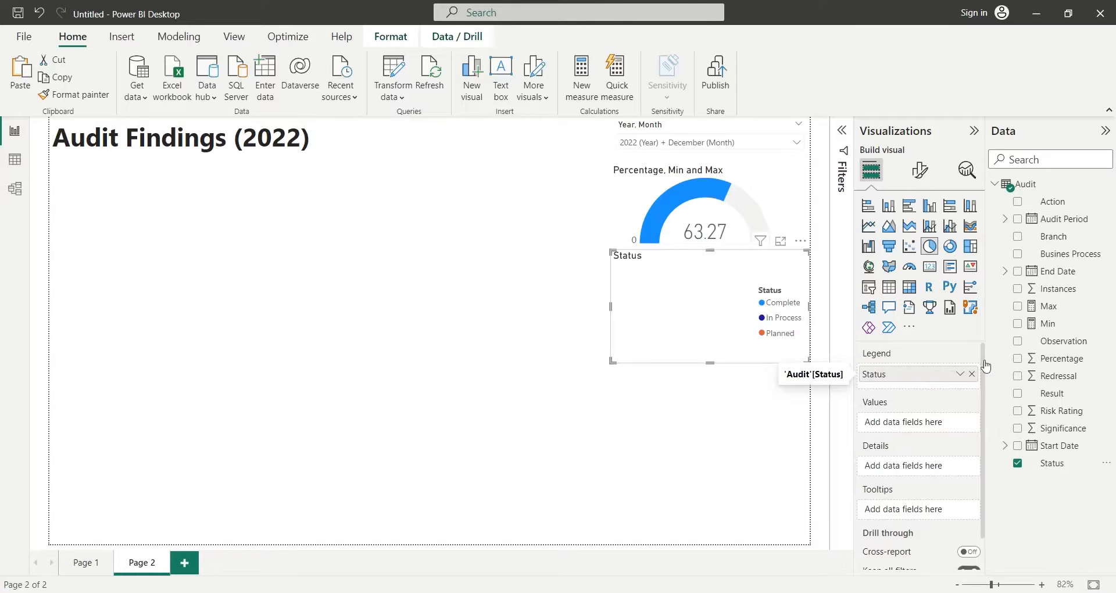
pyautogui.moveTo(1058, 291); pyautogui.dragTo(930, 425)
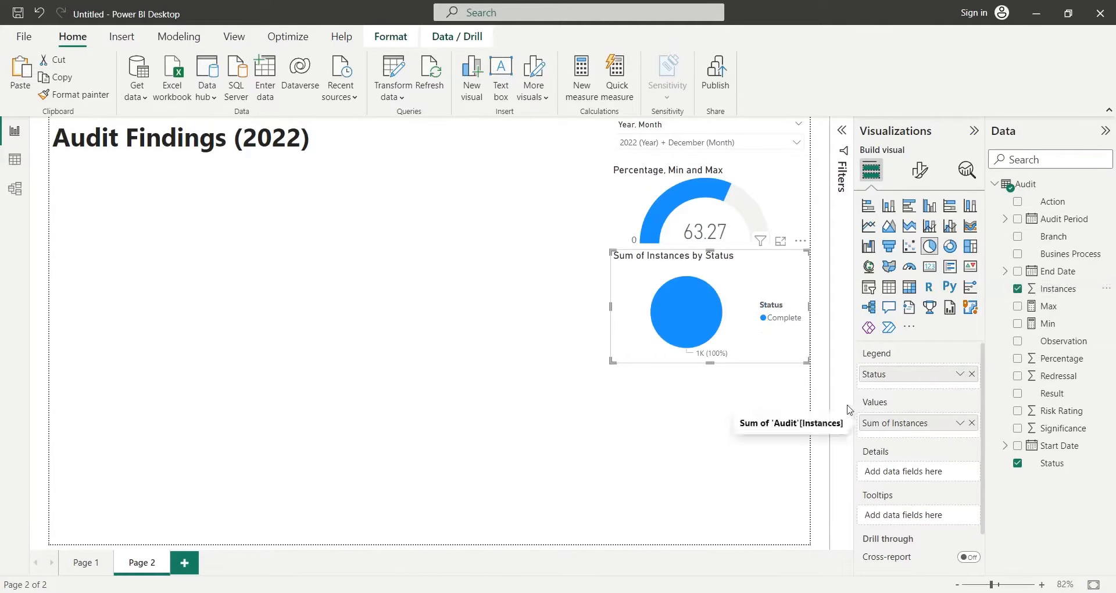
pyautogui.doubleClick(889, 422)
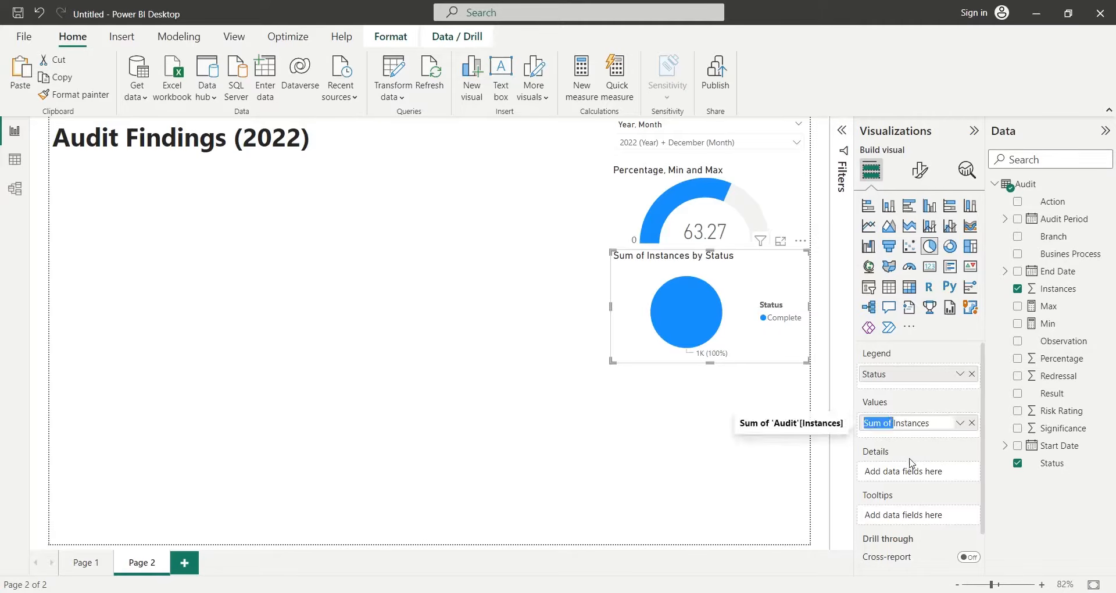
pyautogui.press('BackSpace')
pyautogui.press('Return')
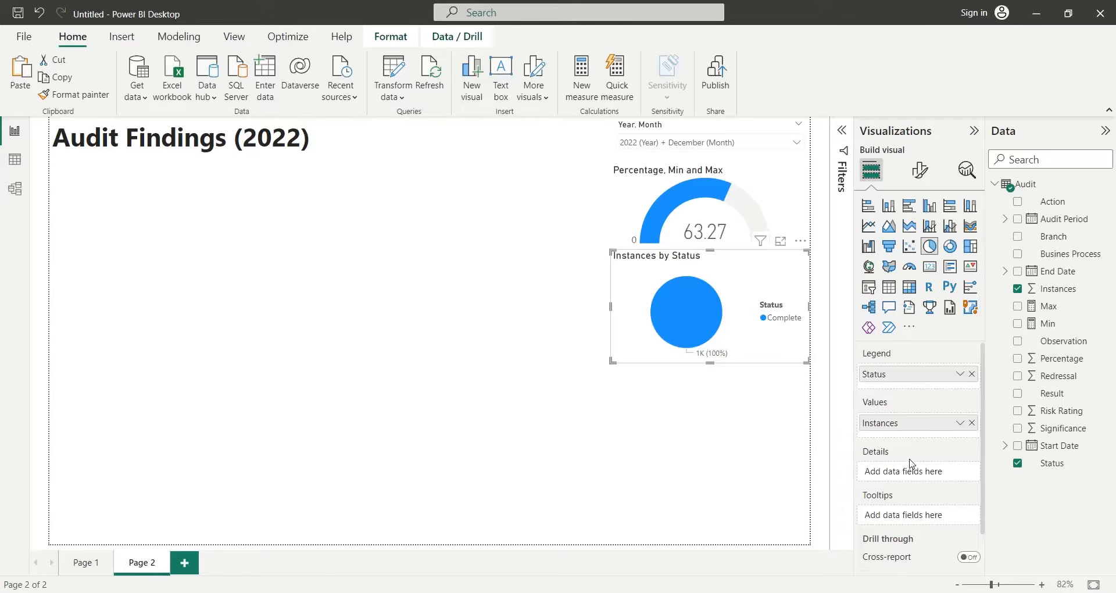
pyautogui.click(972, 423)
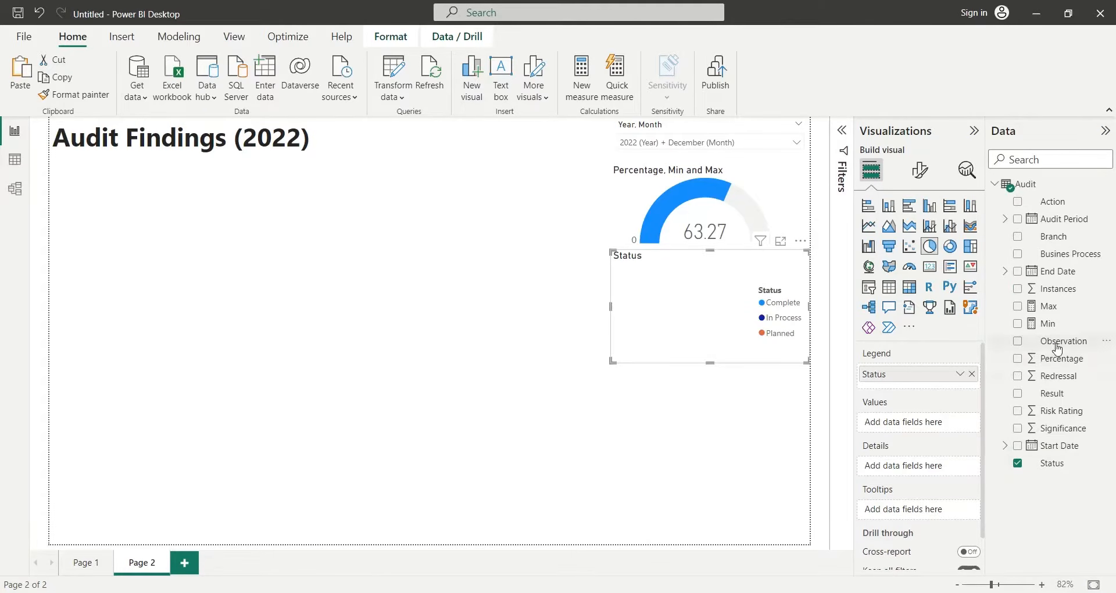
# Use the count of Observation as the pie chart's values and rename that field to Observation
pyautogui.moveTo(1059, 344); pyautogui.dragTo(932, 430)
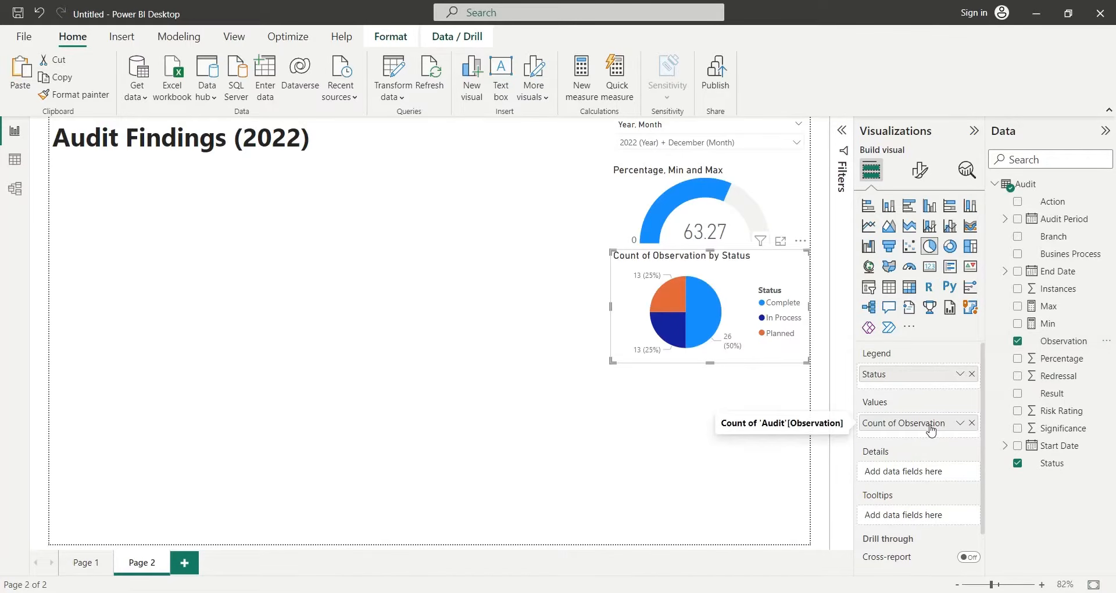
pyautogui.doubleClick(896, 423)
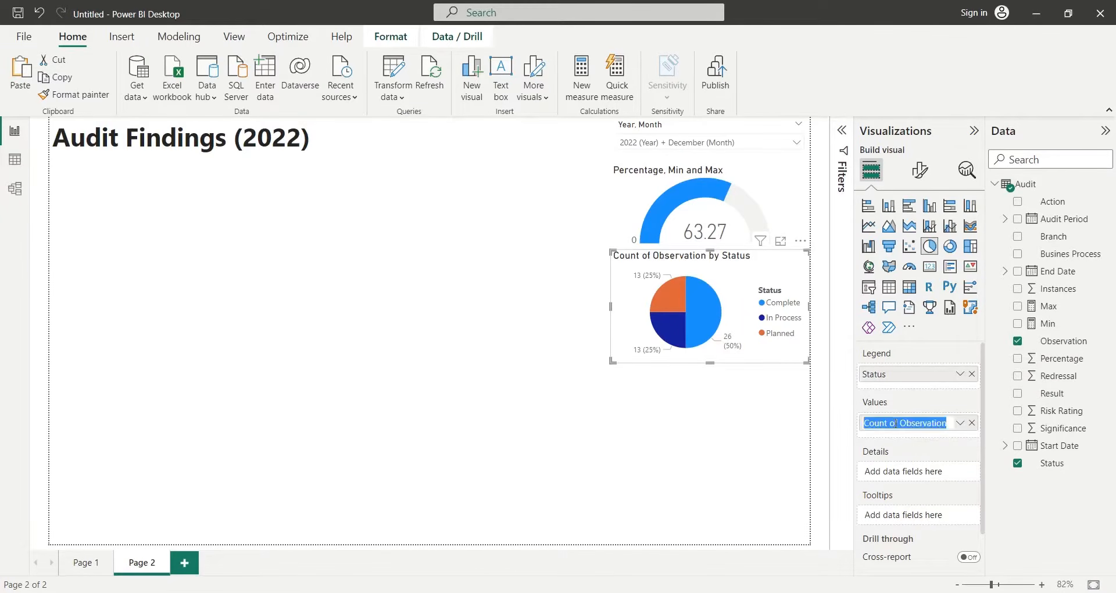
pyautogui.moveTo(864, 424); pyautogui.dragTo(902, 423)
pyautogui.press('BackSpace')
pyautogui.press('Return')
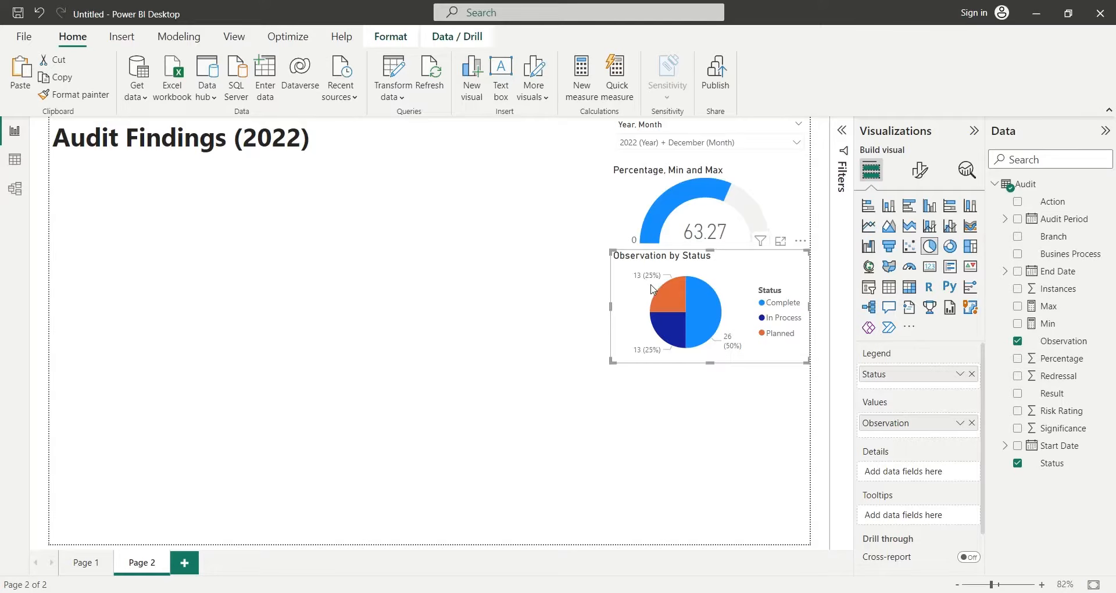
pyautogui.moveTo(660, 289)
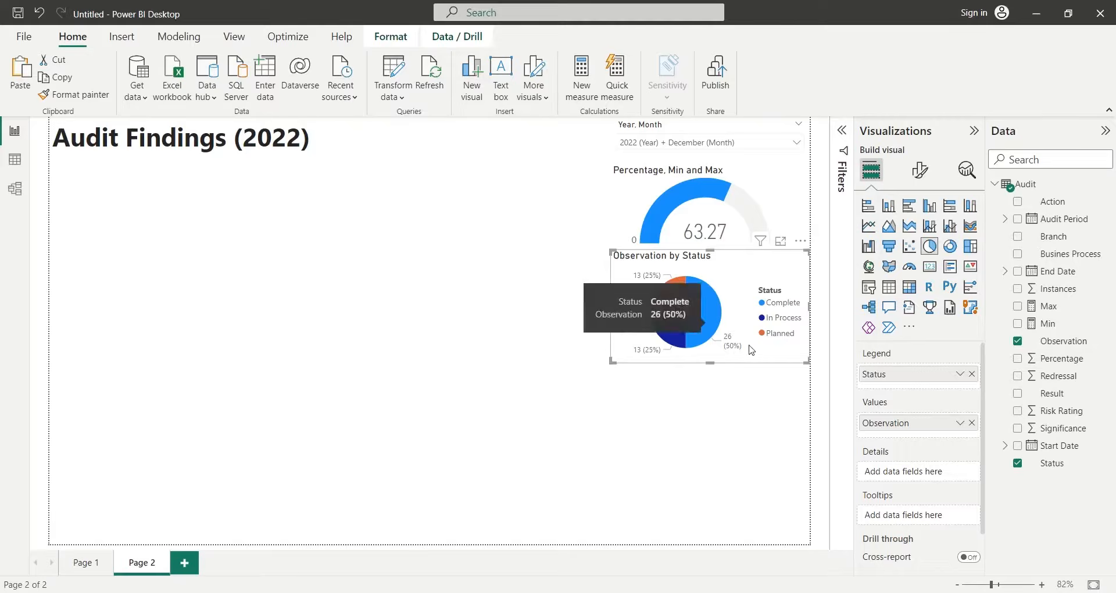
pyautogui.click(715, 431)
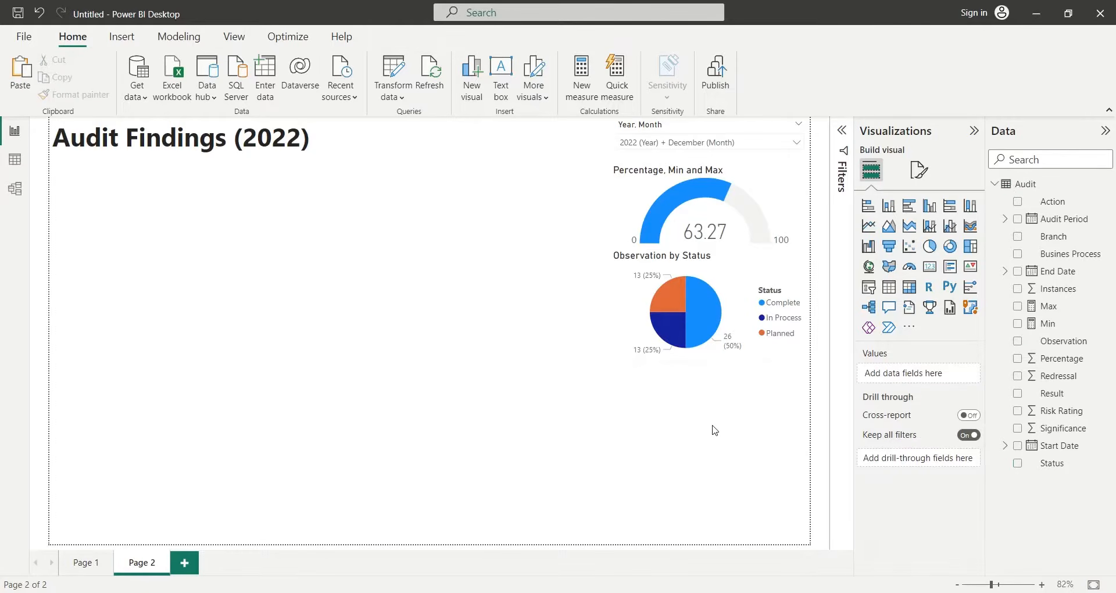
# Add a stacked bar chart directly below the page title and extend it down to the pie chart's lower edge
pyautogui.click(785, 221)
pyautogui.click(743, 393)
pyautogui.click(869, 211)
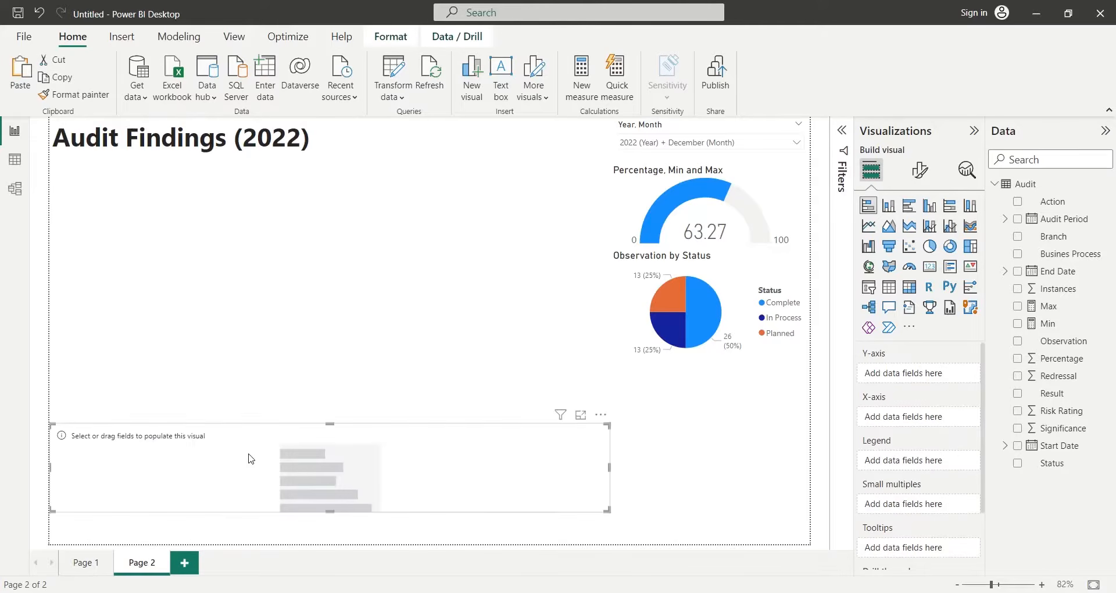
pyautogui.moveTo(250, 459); pyautogui.dragTo(235, 196)
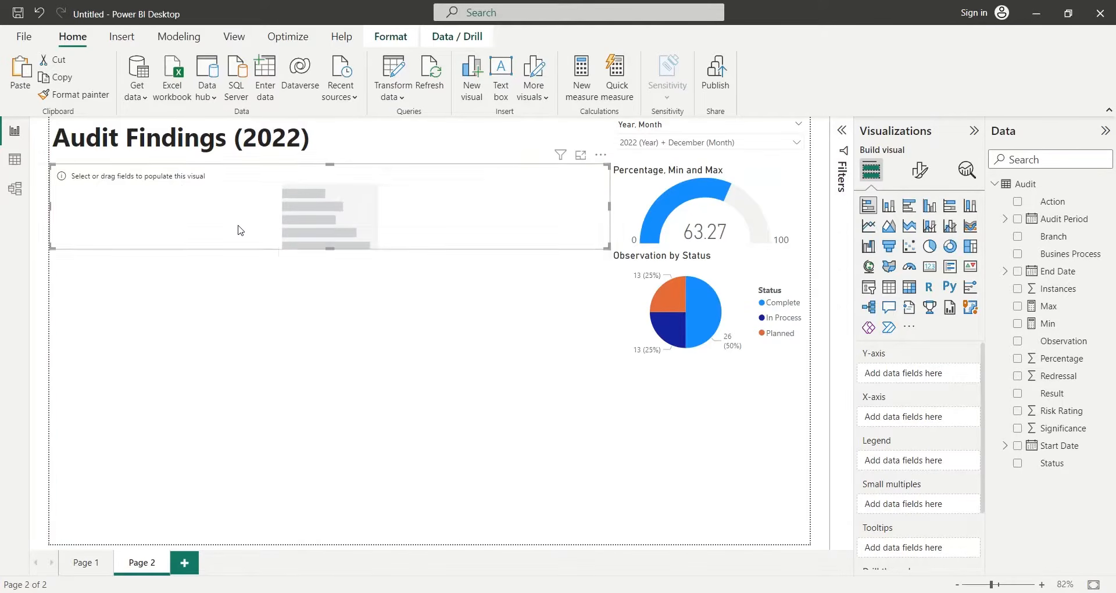
pyautogui.moveTo(330, 260); pyautogui.dragTo(325, 364)
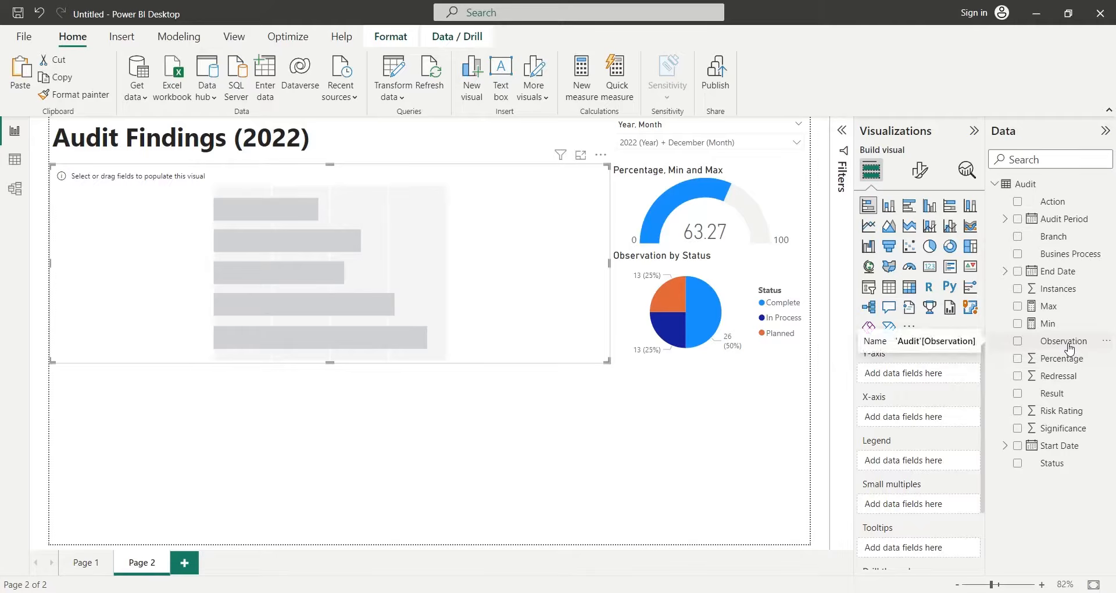
# Plot Observation on the bar chart's Y-axis against Percentage on its X-axis, and heighten the chart to fit all the bars
pyautogui.moveTo(1068, 348); pyautogui.dragTo(943, 377)
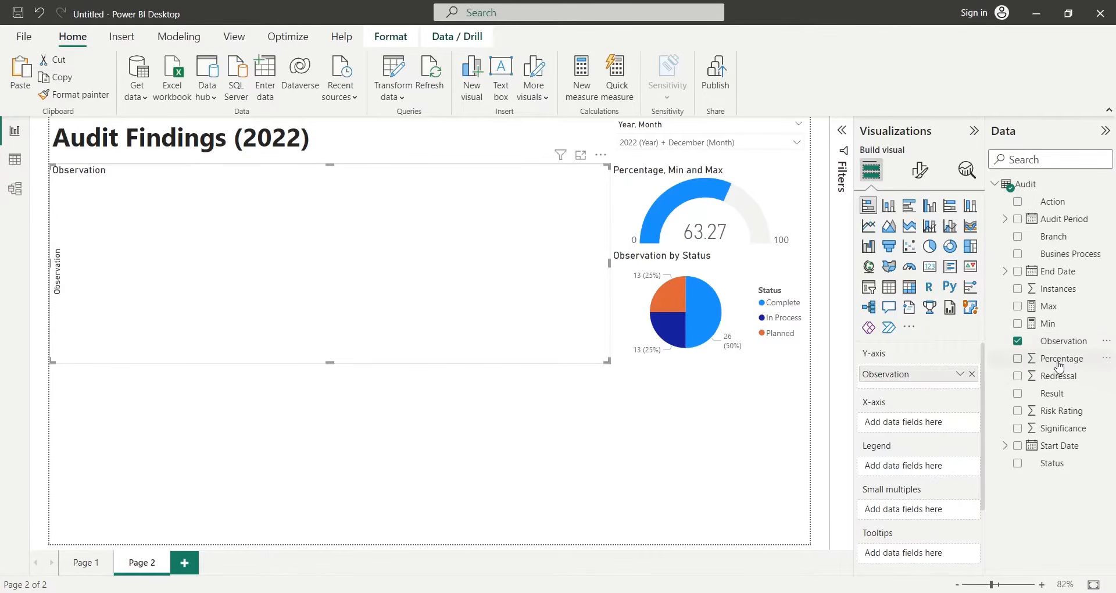
pyautogui.moveTo(1064, 363); pyautogui.dragTo(936, 424)
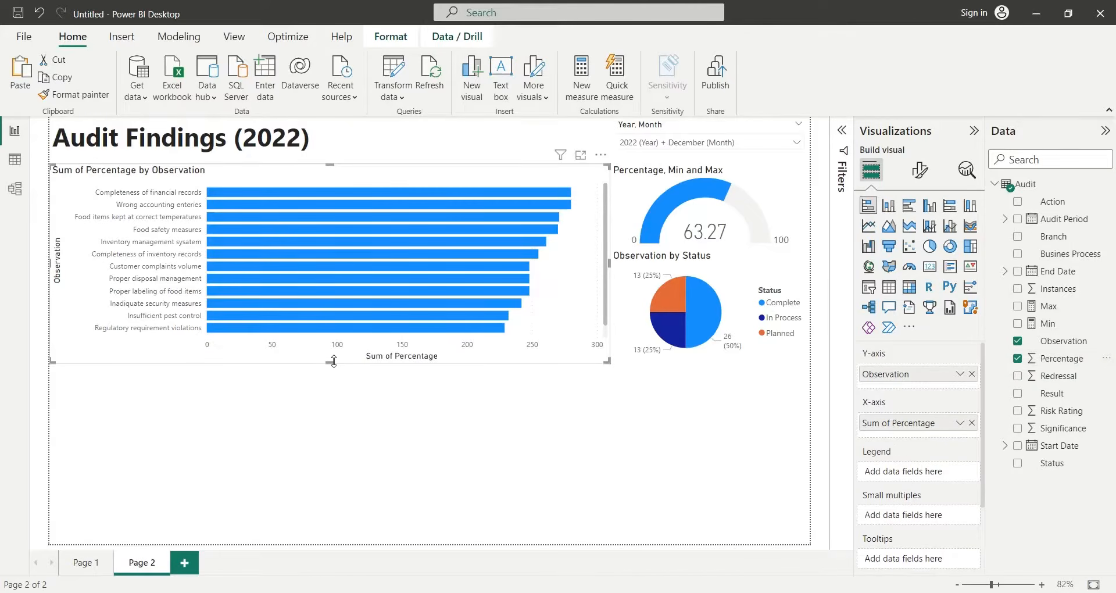
pyautogui.moveTo(330, 362); pyautogui.dragTo(332, 391)
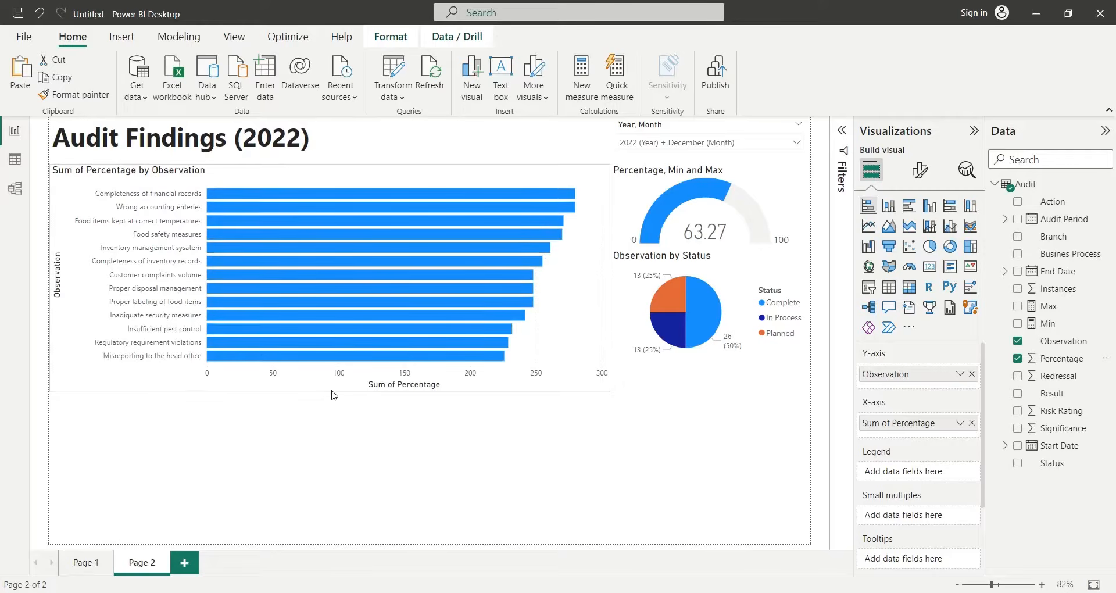
# Rename the bar chart's X-axis field to Percentage
pyautogui.doubleClick(910, 425)
pyautogui.moveTo(865, 423); pyautogui.dragTo(896, 423)
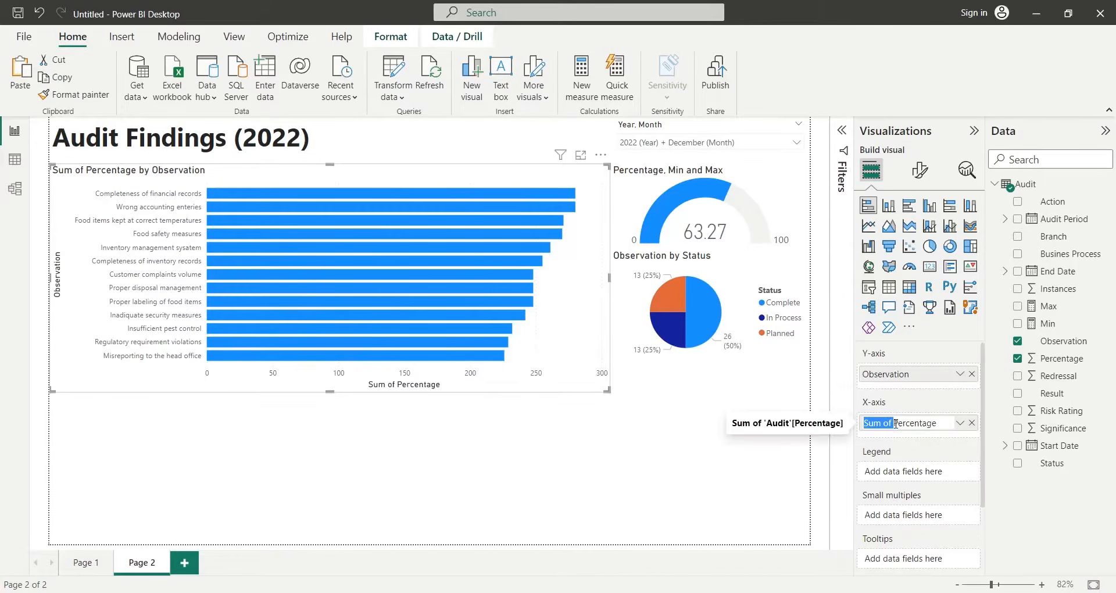
pyautogui.press('BackSpace')
pyautogui.press('Return')
# Extend the pie chart downward to line up with the bar chart's lower edge
pyautogui.click(710, 358)
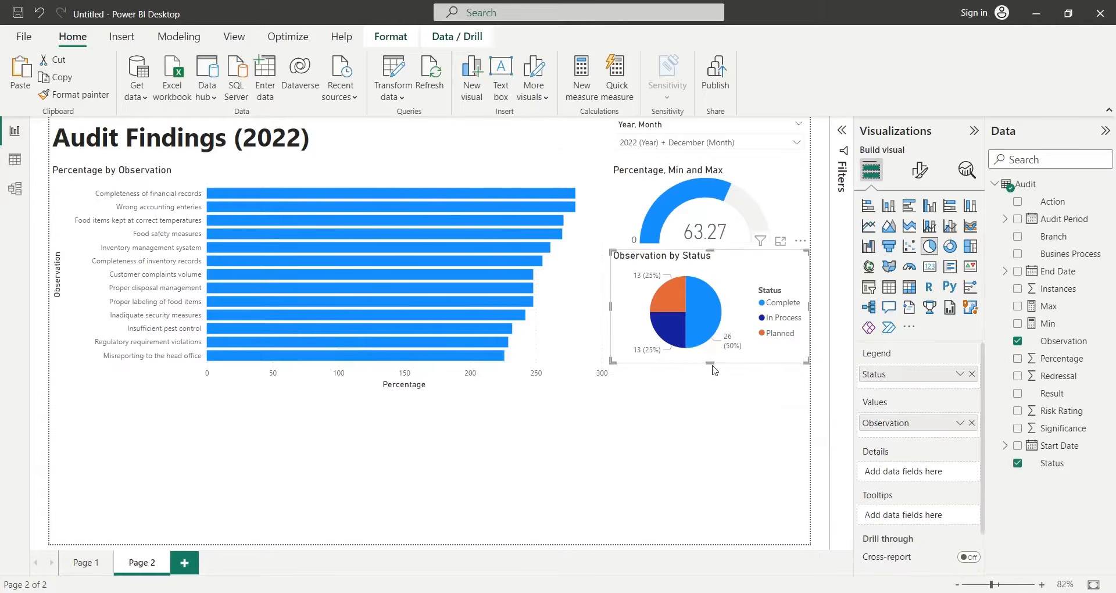
pyautogui.moveTo(713, 366); pyautogui.dragTo(708, 394)
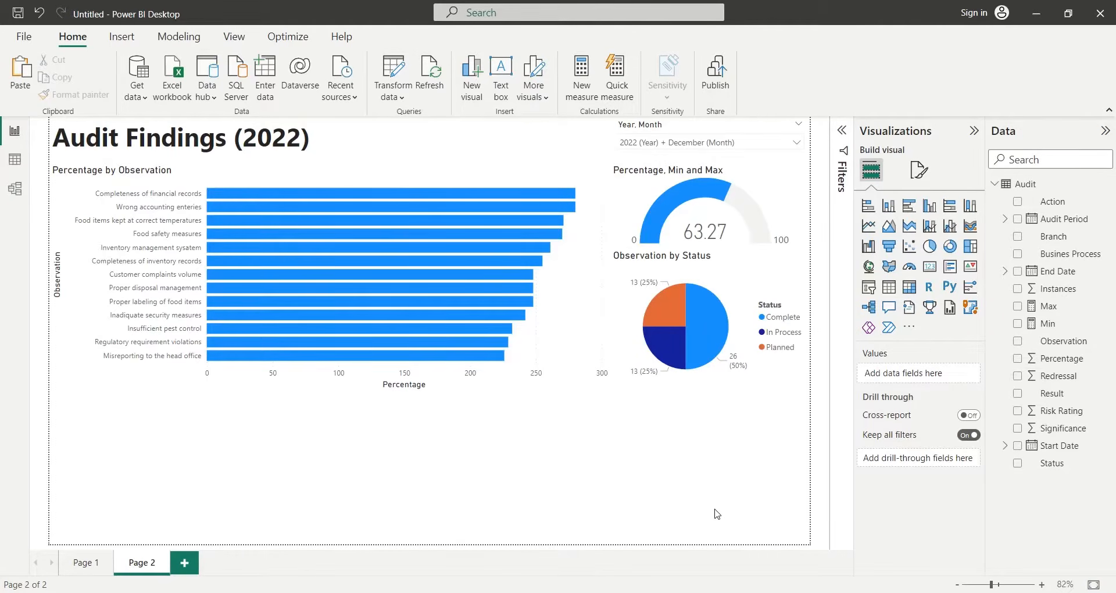
# Import the Gantt custom visual into the report from the file Gantt.0.5.1.pbiviz
pyautogui.click(913, 327)
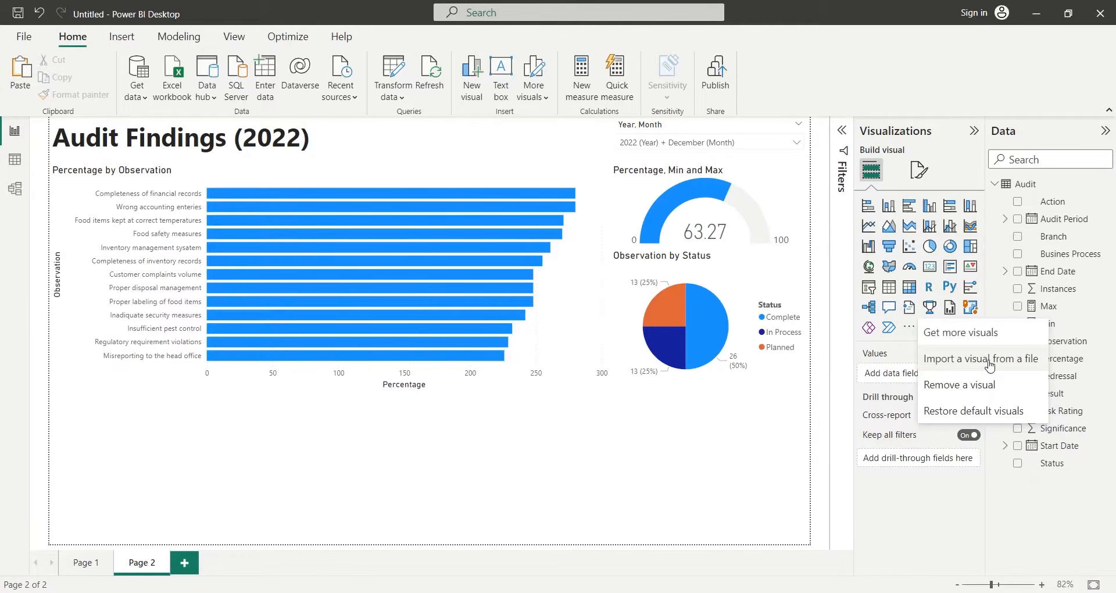
pyautogui.click(1017, 364)
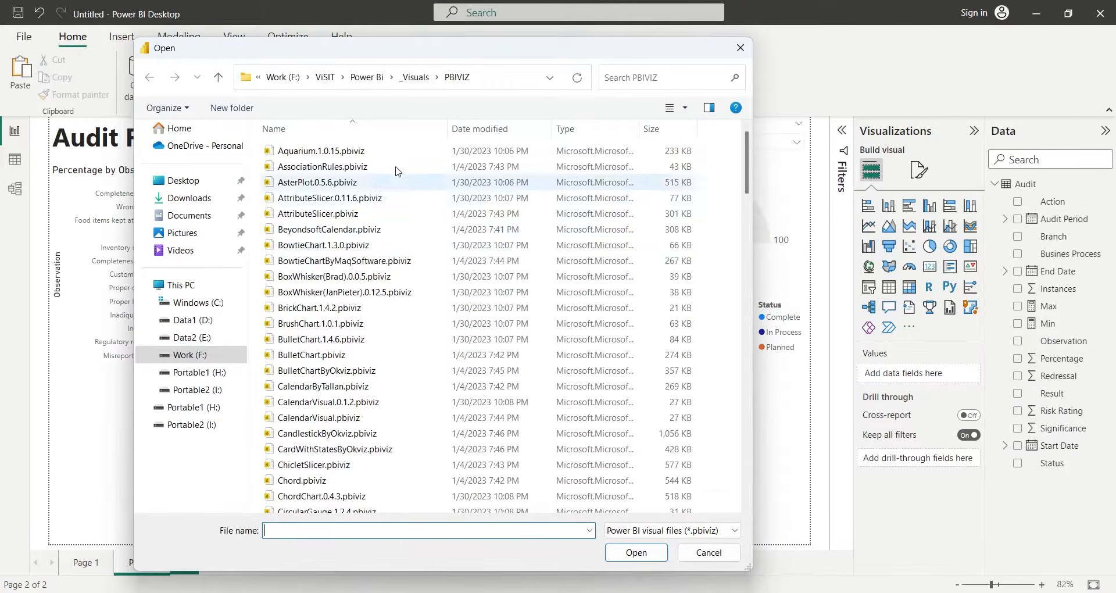
pyautogui.click(393, 214)
pyautogui.press('g')
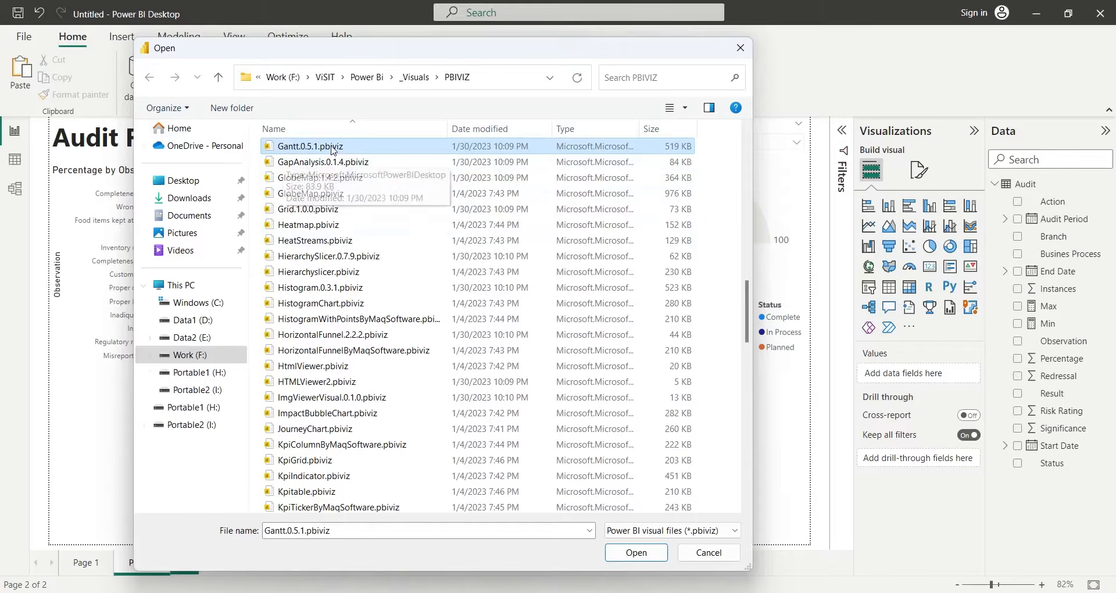
pyautogui.click(638, 553)
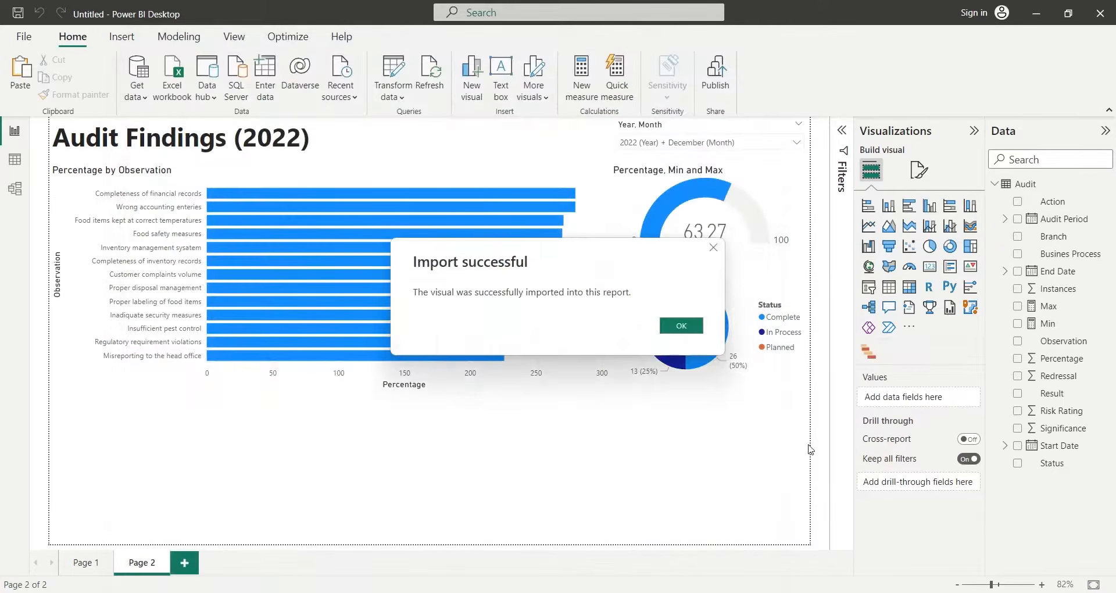
pyautogui.click(678, 324)
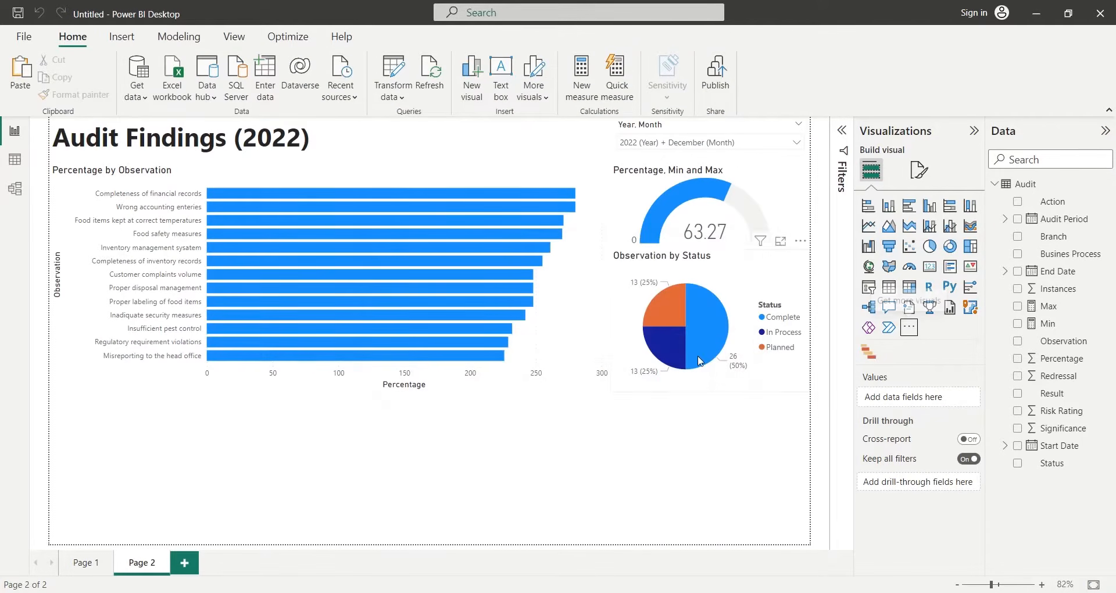
# Add a Gantt chart below the bar and pie charts, spanning the full page width and extended up to their lower edge
pyautogui.click(875, 354)
pyautogui.moveTo(610, 471); pyautogui.dragTo(810, 472)
pyautogui.click(434, 399)
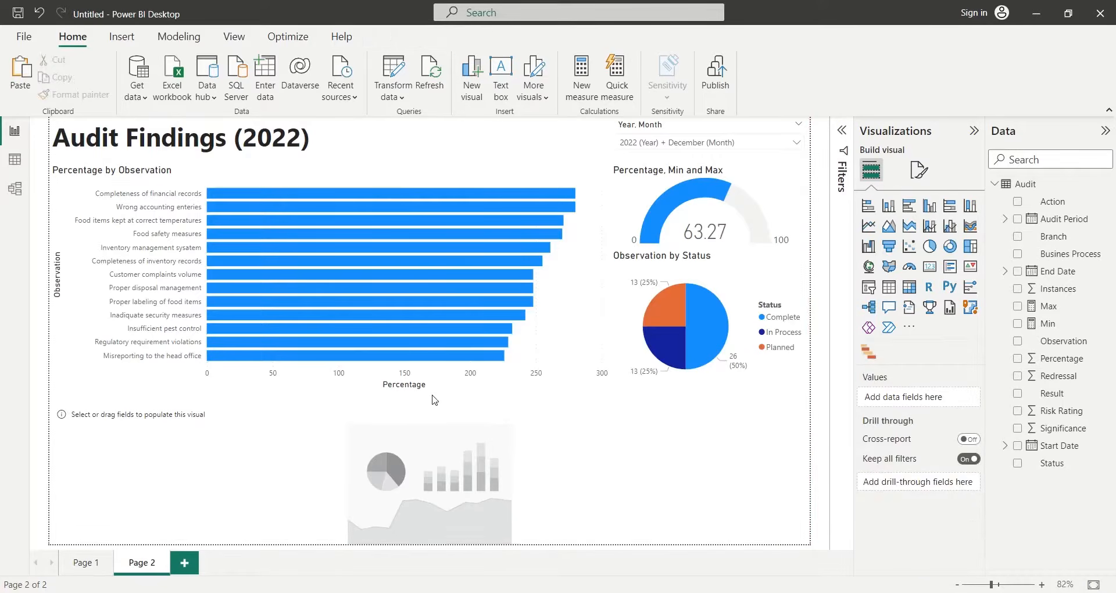
pyautogui.click(428, 417)
pyautogui.moveTo(431, 404); pyautogui.dragTo(432, 398)
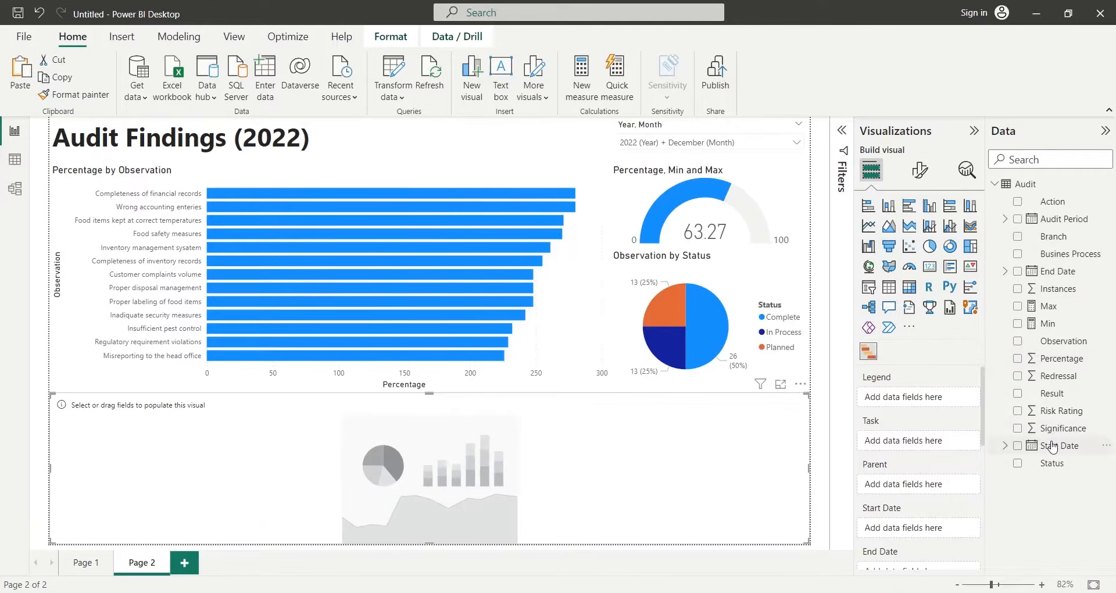
# Assign the Start Date and End Date fields to the Gantt chart's matching start and end roles
pyautogui.scroll(-2, 983, 431)
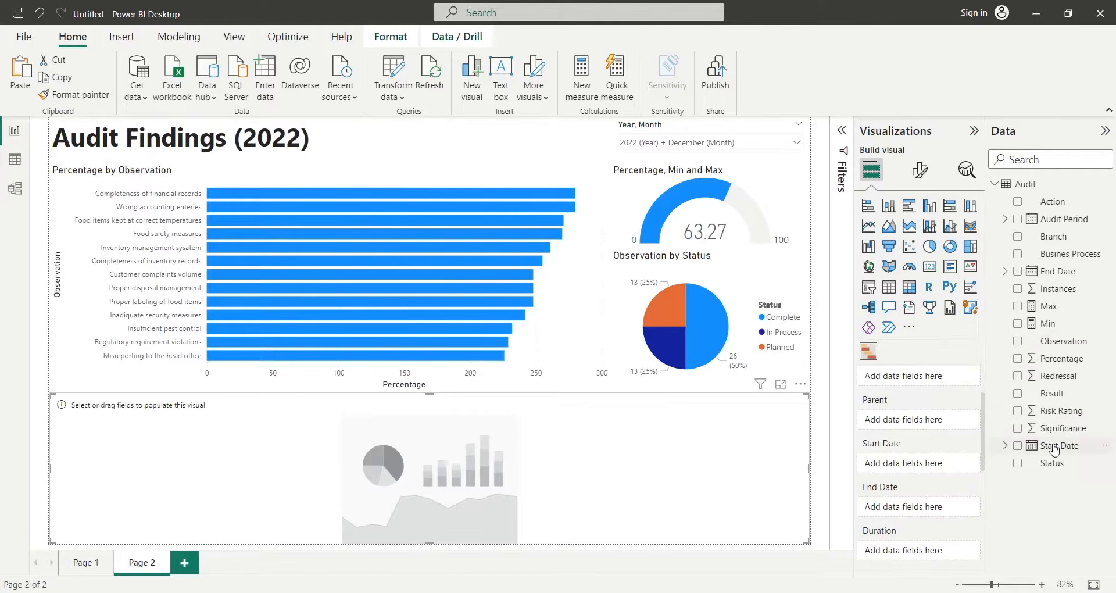
pyautogui.moveTo(1054, 449); pyautogui.dragTo(926, 460)
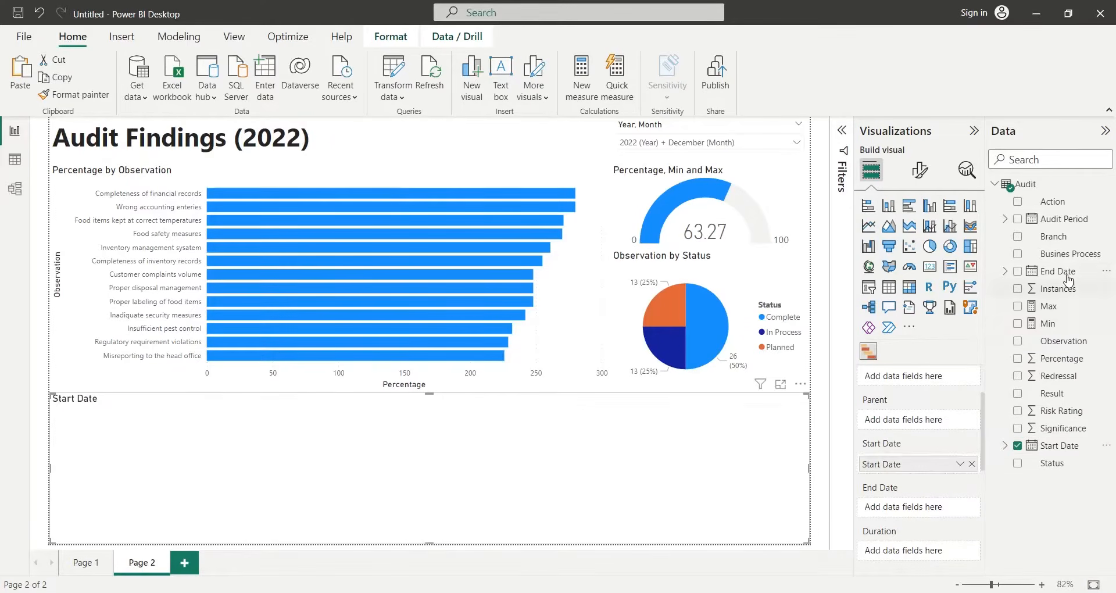
pyautogui.moveTo(1068, 277); pyautogui.dragTo(936, 508)
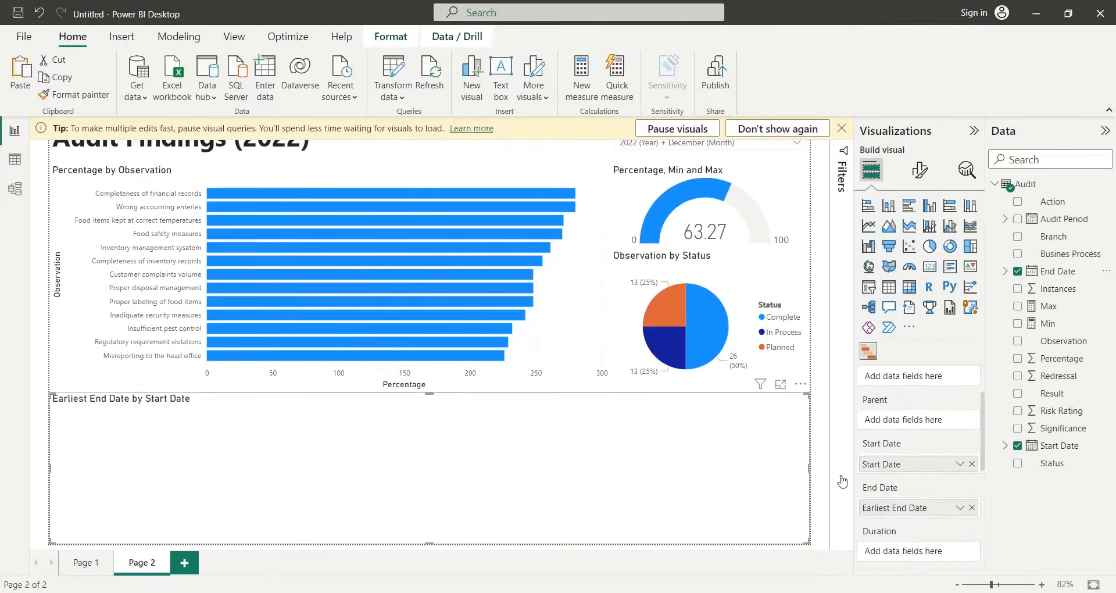
# Use Percentage as the Gantt chart's % Completion, aggregated as an average
pyautogui.scroll(1, 983, 431)
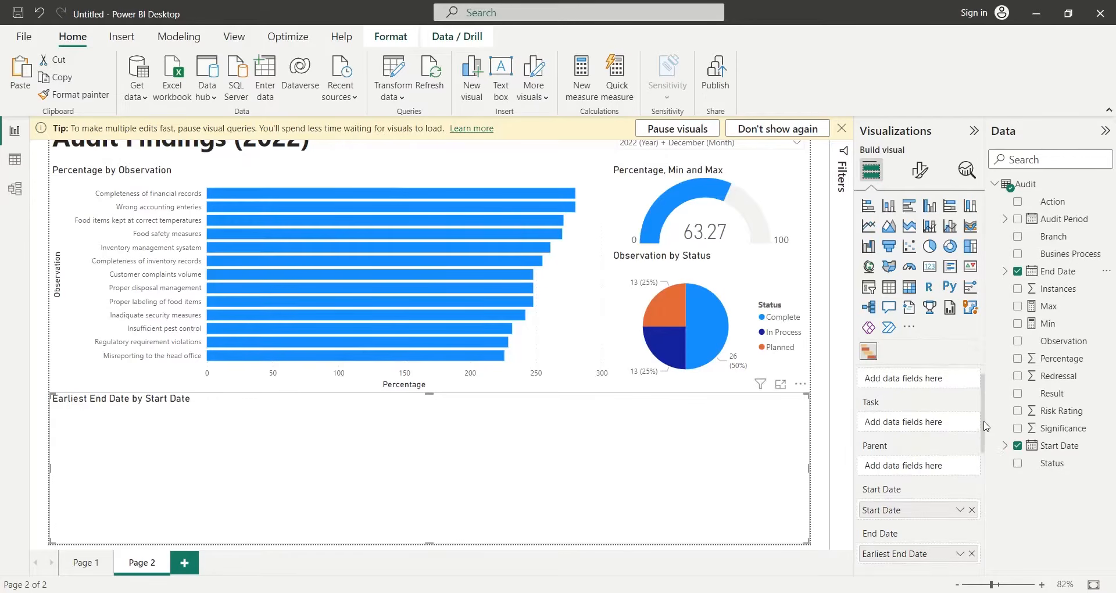
pyautogui.moveTo(984, 425); pyautogui.dragTo(977, 480)
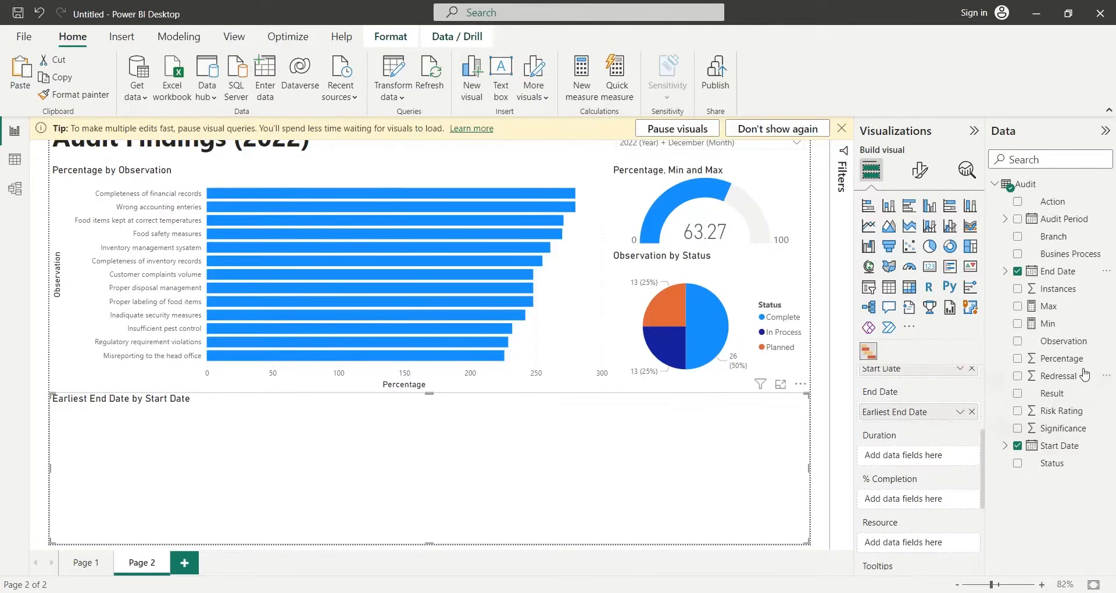
pyautogui.moveTo(1063, 360); pyautogui.dragTo(938, 503)
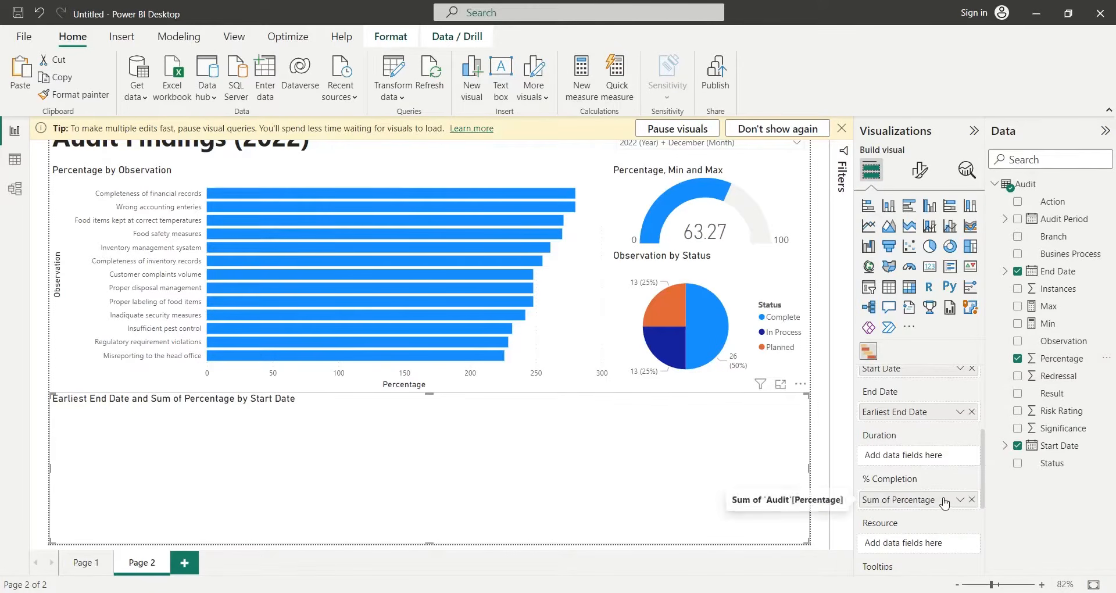
pyautogui.click(960, 500)
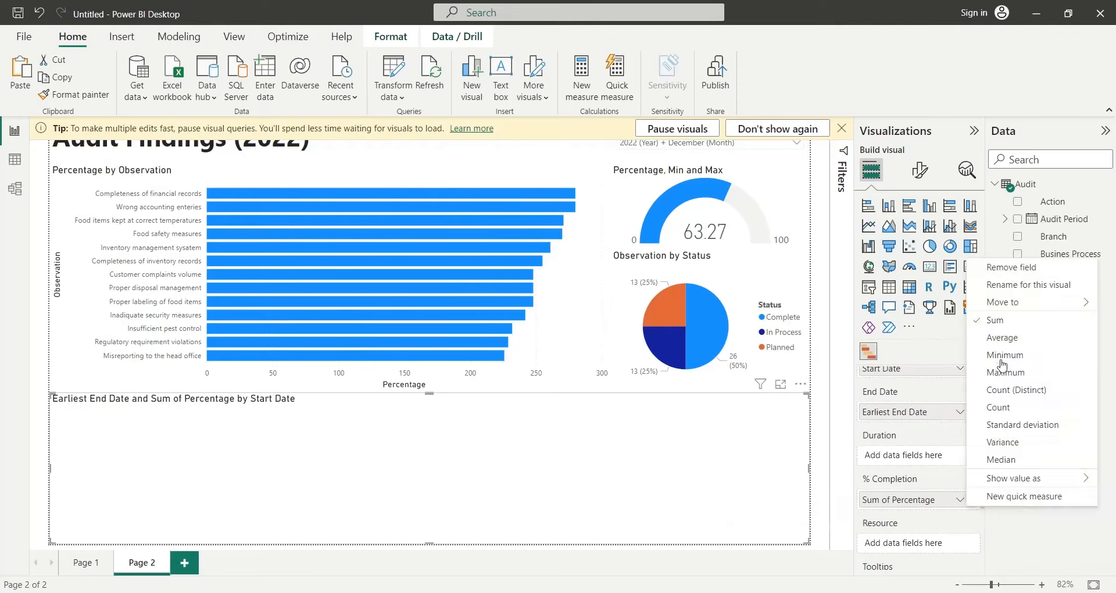
pyautogui.click(1001, 338)
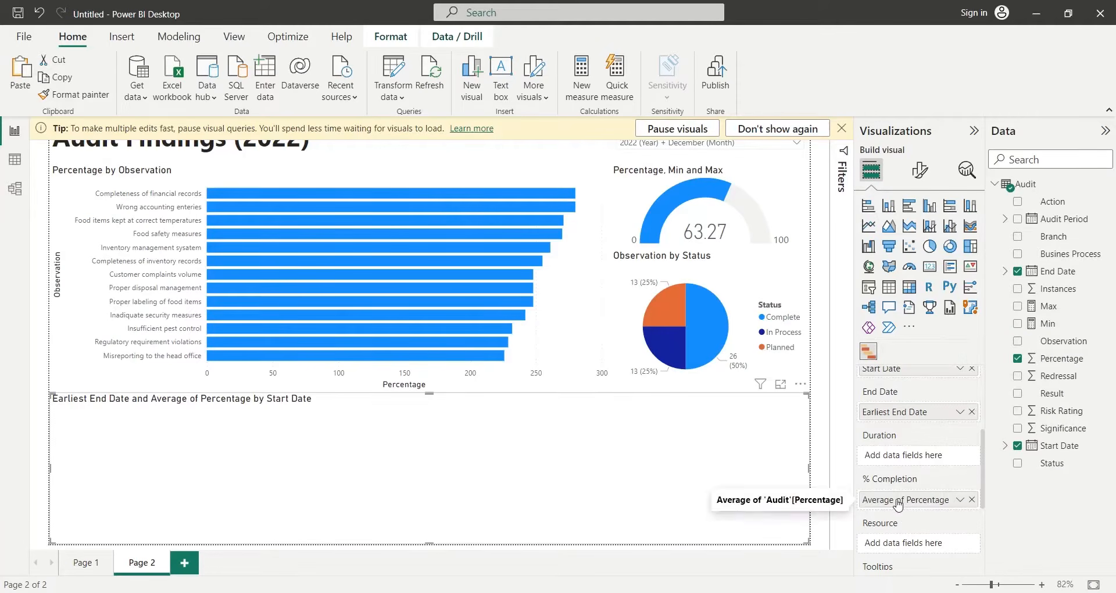
# Rename the Gantt chart's % Completion field to Percentage and assign Branch as its Task
pyautogui.doubleClick(898, 504)
pyautogui.hotkey('ctrl', 'shift', 'Left')
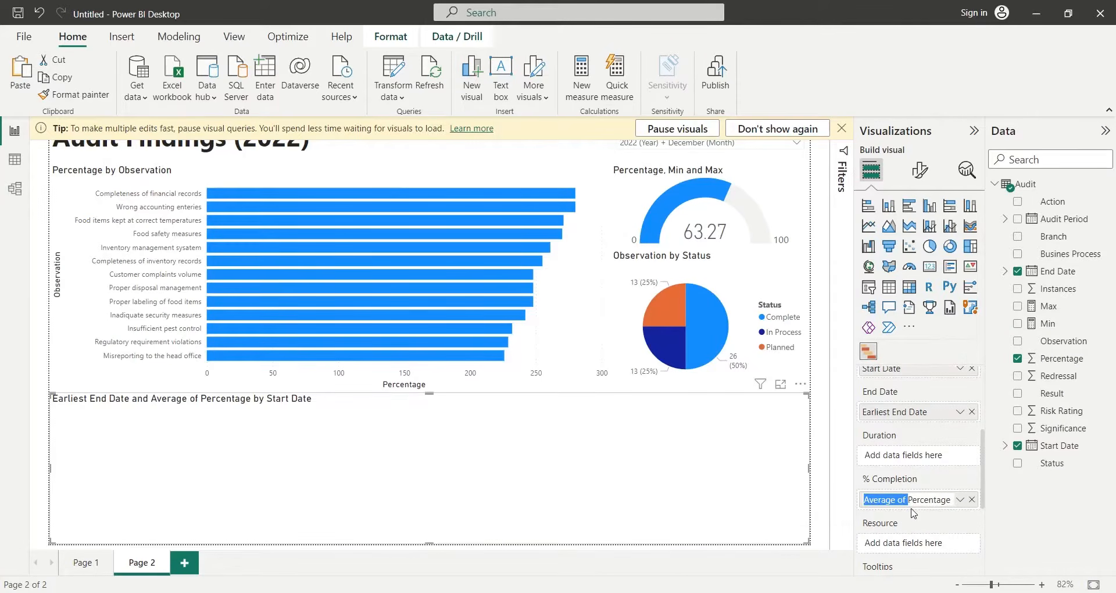
pyautogui.press('BackSpace')
pyautogui.press('Return')
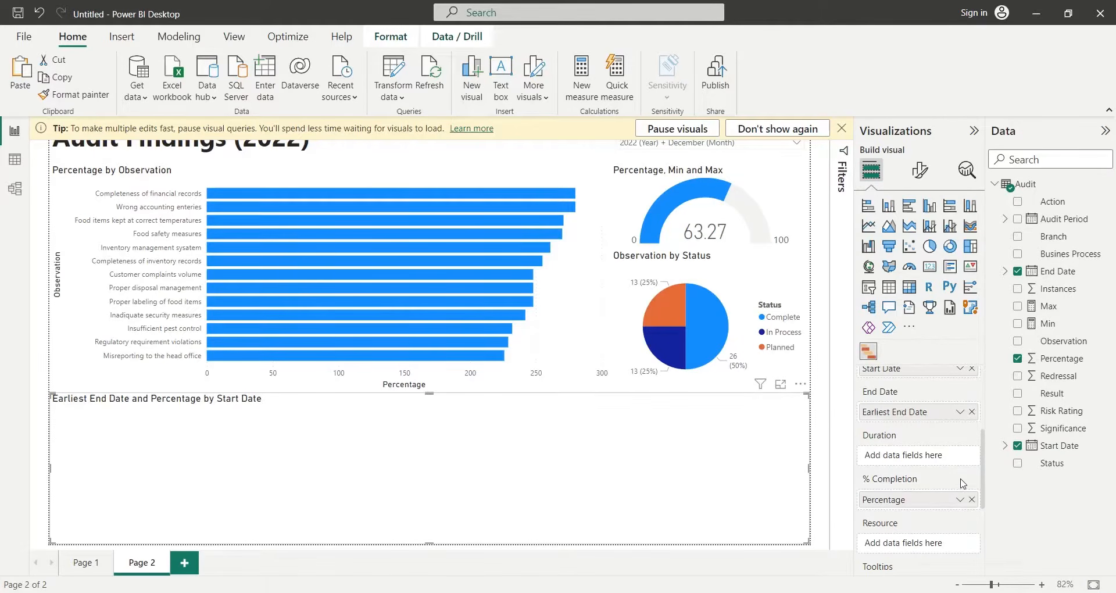
pyautogui.scroll(5, 953, 484)
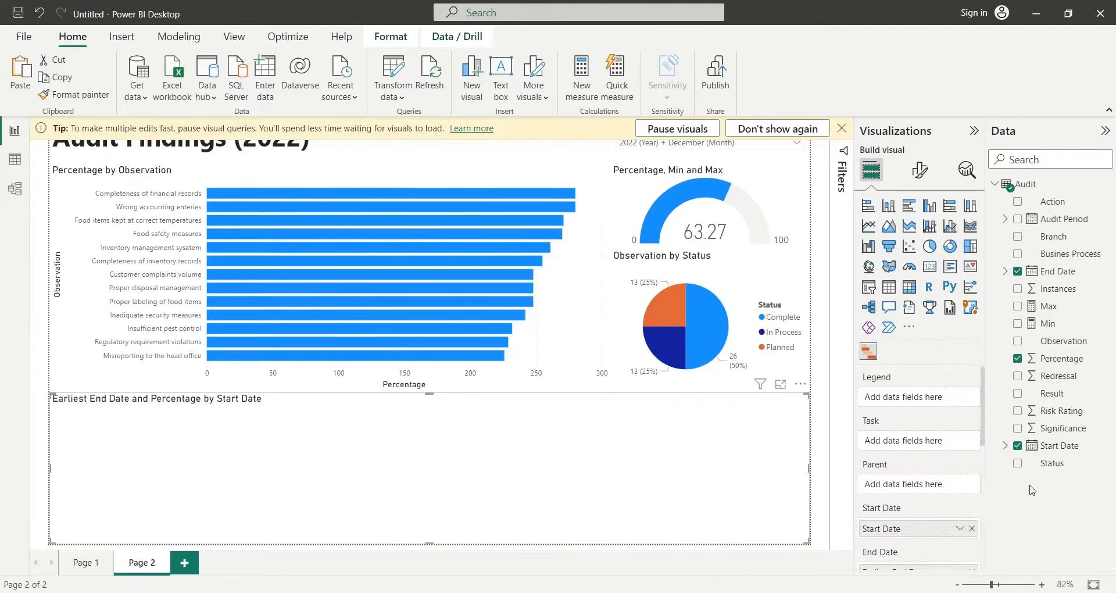
pyautogui.moveTo(1041, 241); pyautogui.dragTo(912, 437)
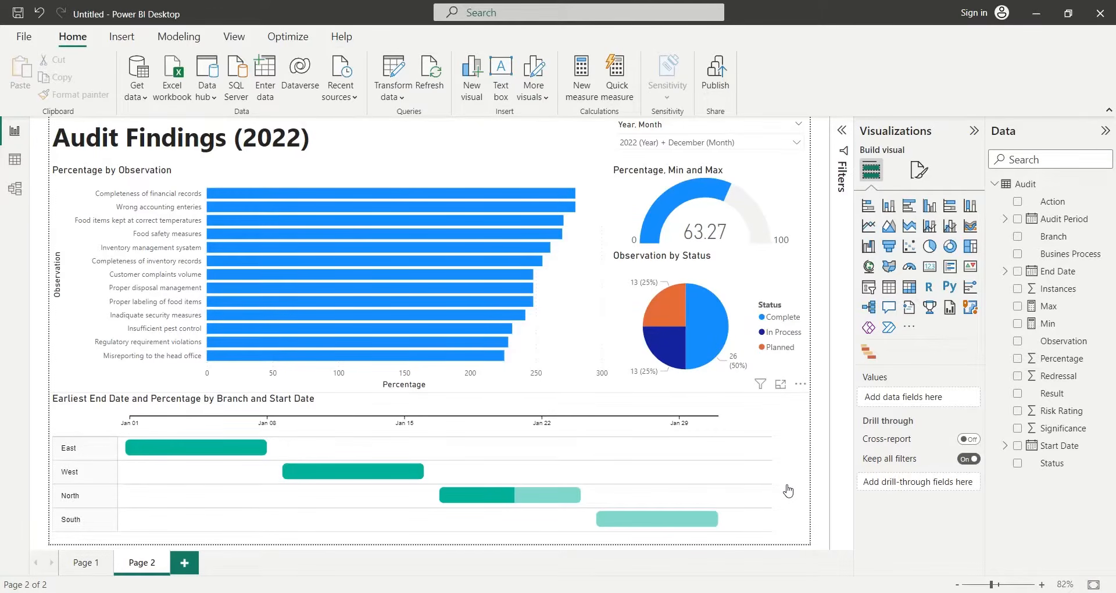
# Highlight the bar chart's observations one after another to examine how the gauge, Status pie and Gantt chart respond to each
pyautogui.click(226, 194)
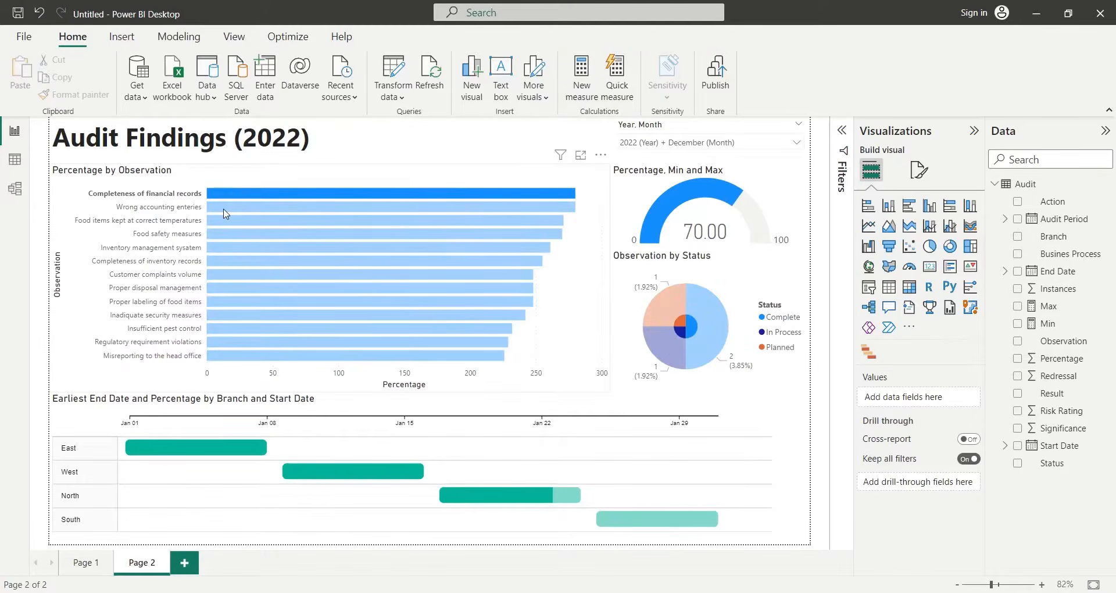
pyautogui.click(225, 208)
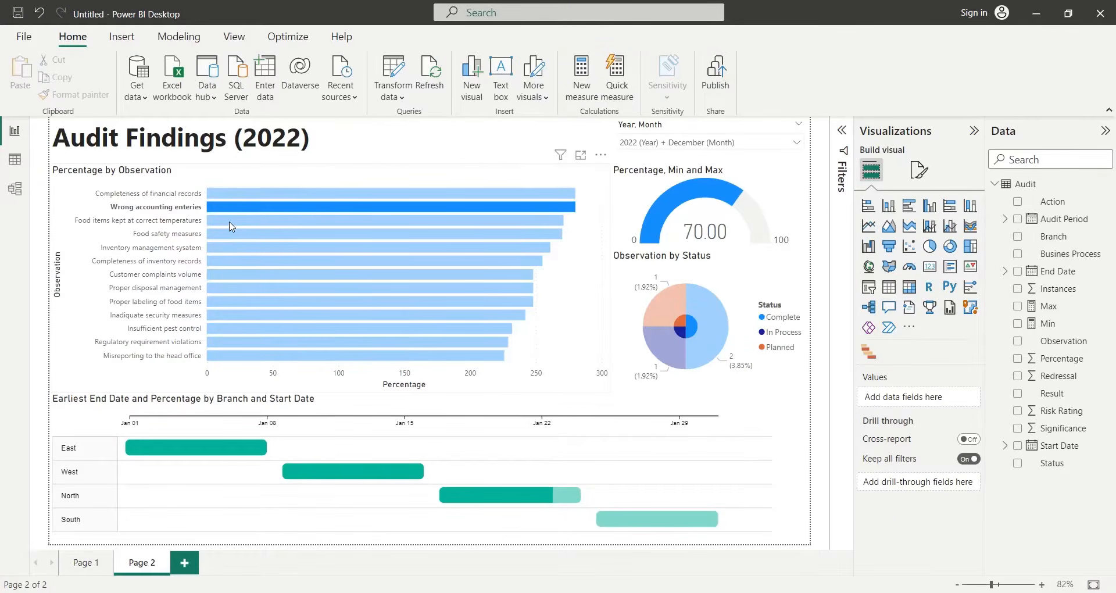
pyautogui.click(230, 221)
pyautogui.click(228, 234)
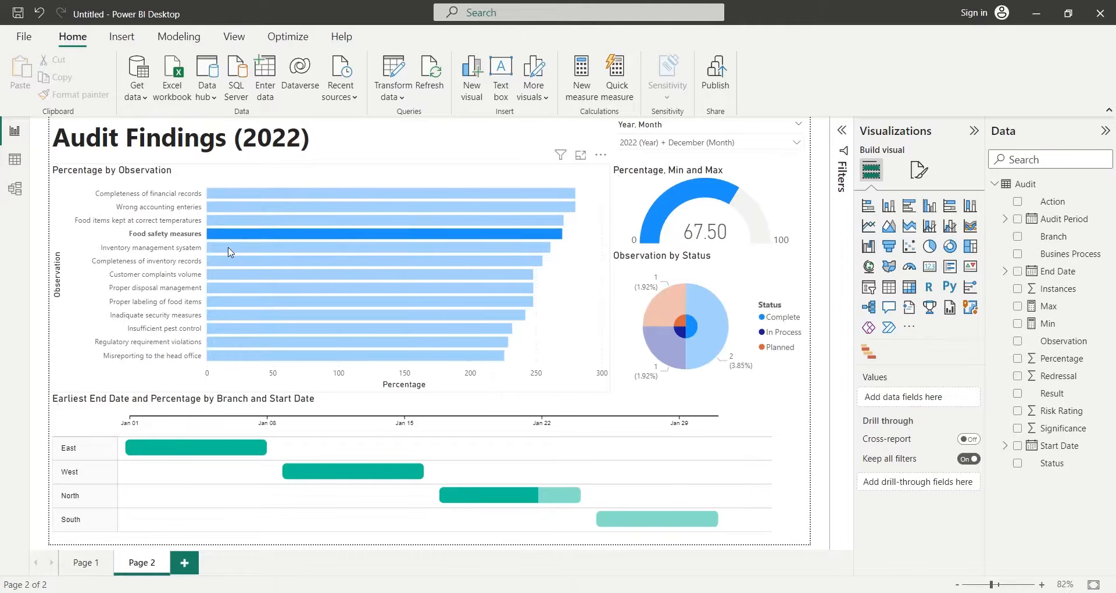
pyautogui.click(230, 248)
pyautogui.click(251, 360)
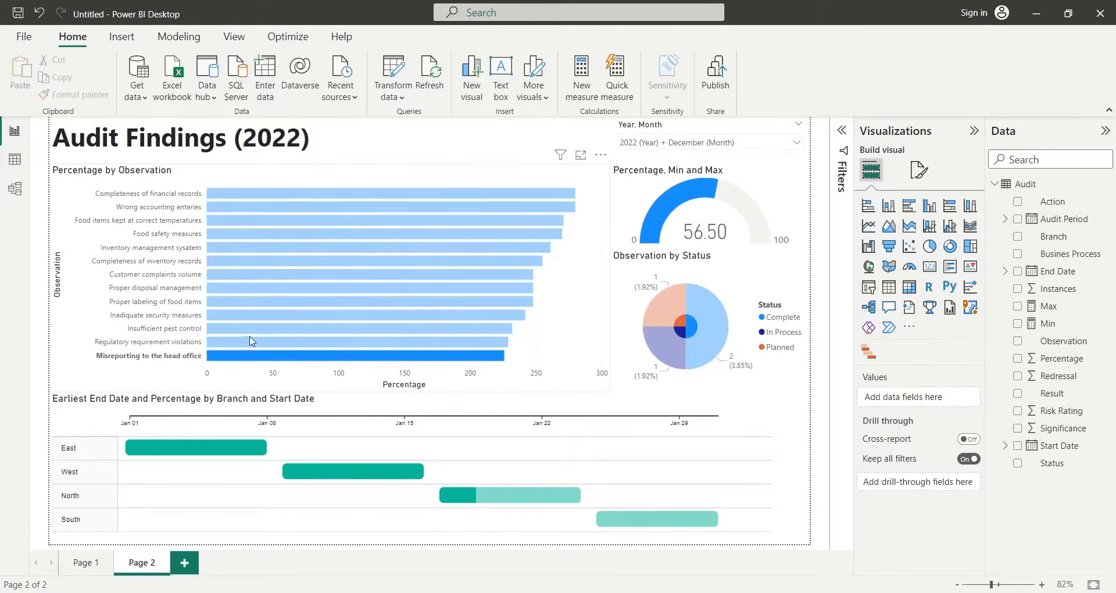
pyautogui.click(248, 342)
pyautogui.click(245, 328)
pyautogui.click(246, 315)
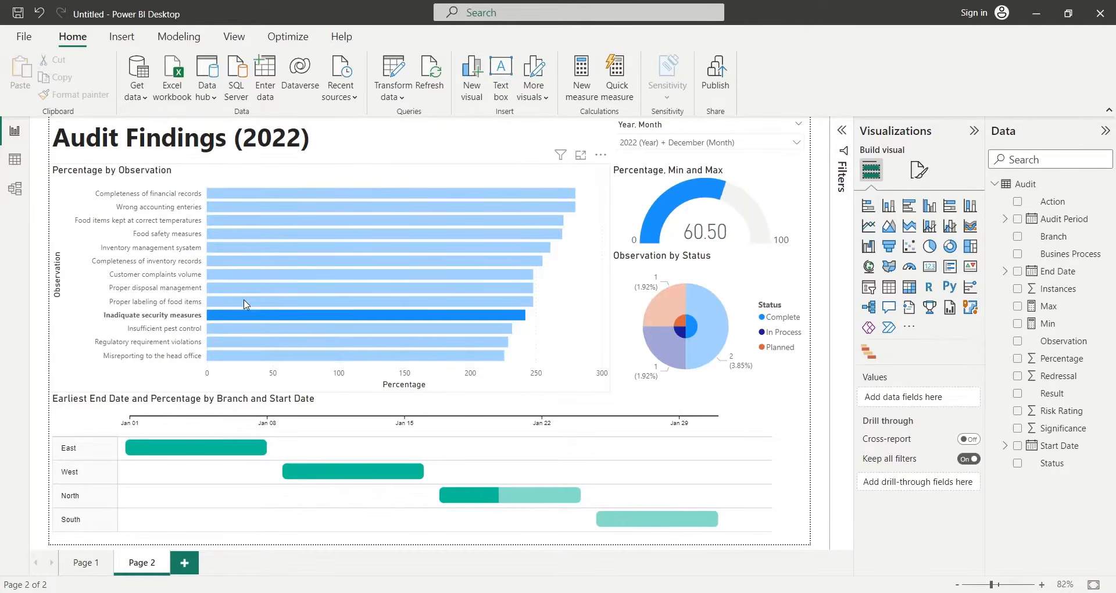
pyautogui.click(247, 301)
pyautogui.click(247, 288)
pyautogui.click(249, 275)
pyautogui.click(249, 260)
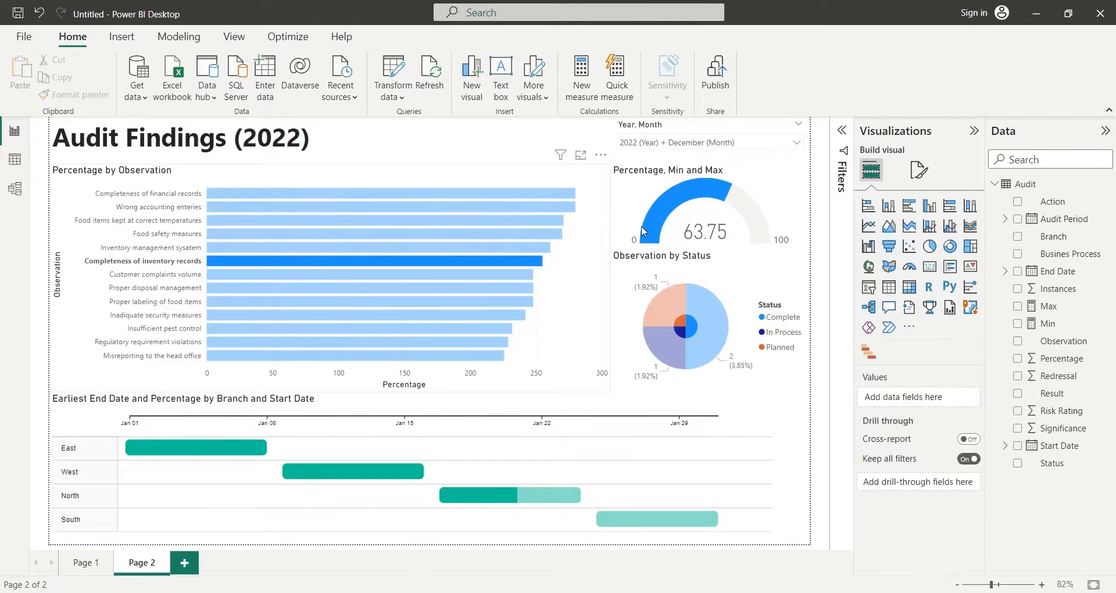
pyautogui.click(439, 247)
pyautogui.click(442, 233)
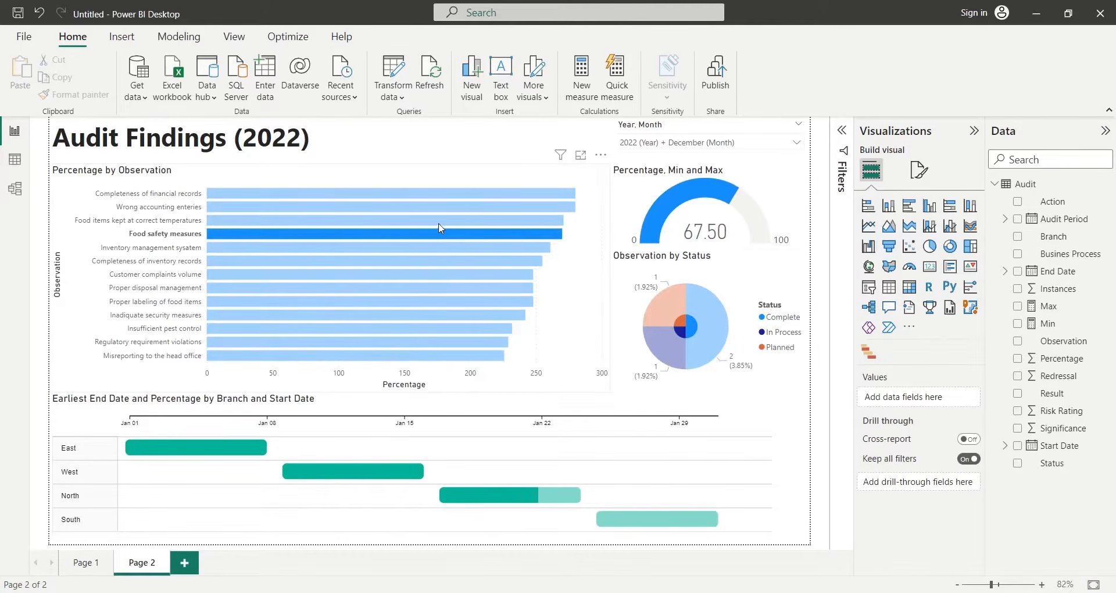
pyautogui.click(442, 220)
pyautogui.click(434, 356)
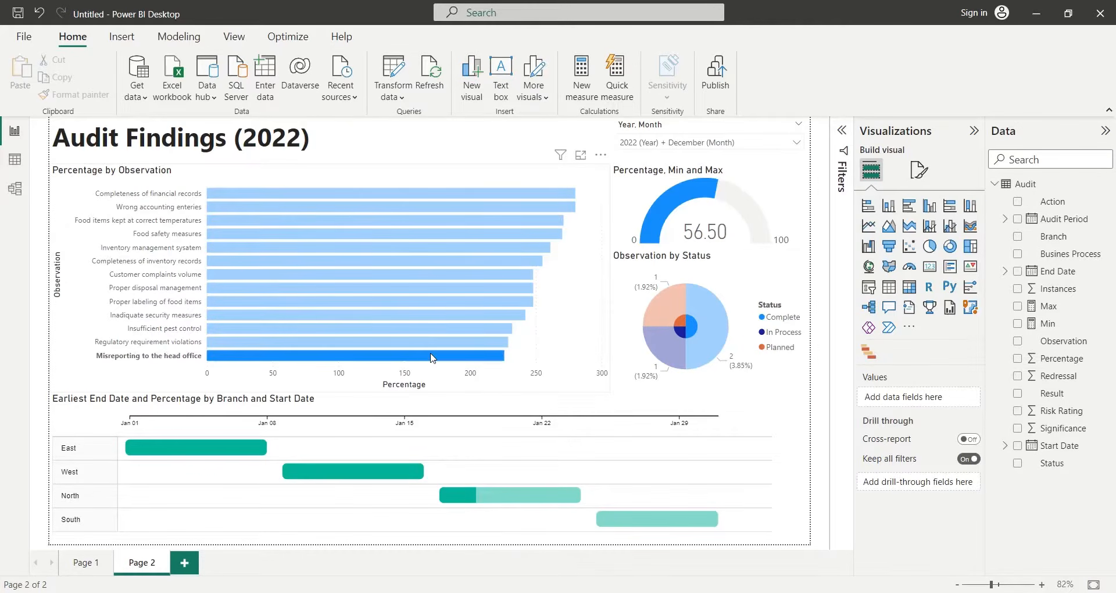